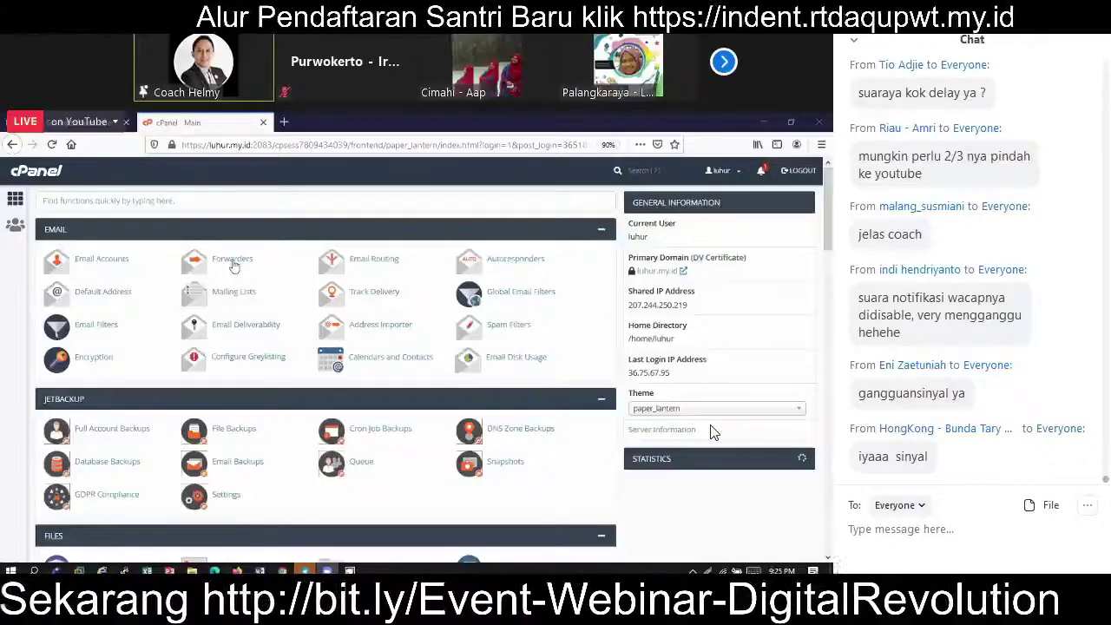
Step: Find Subdomains with 'sub' and create the 'belajar' subdomain under luhur.my.id
text(sub)
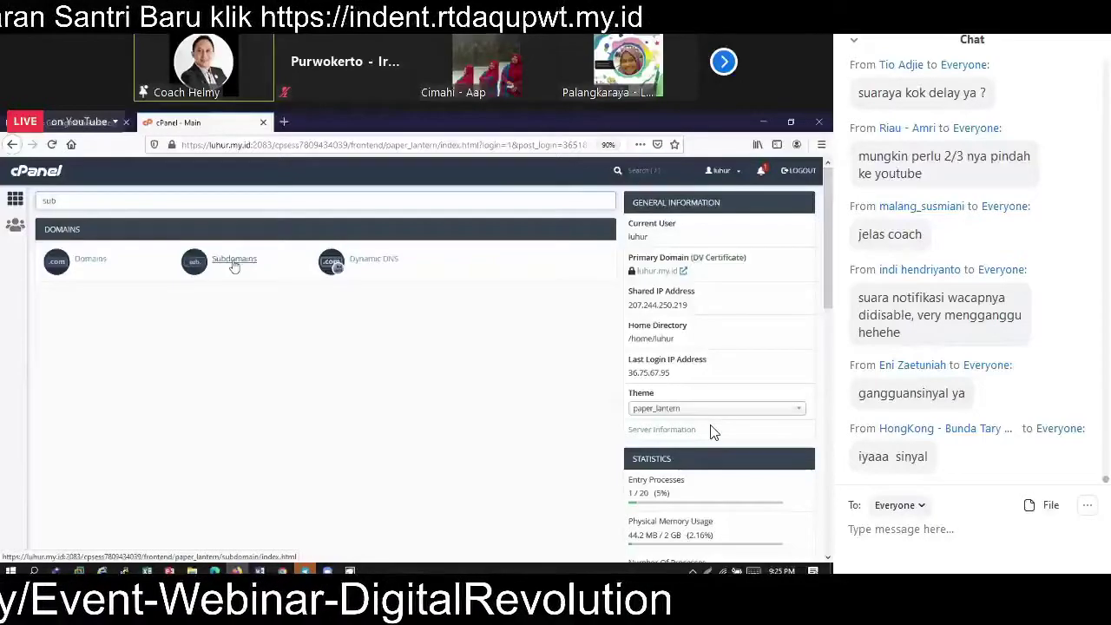
click(233, 266)
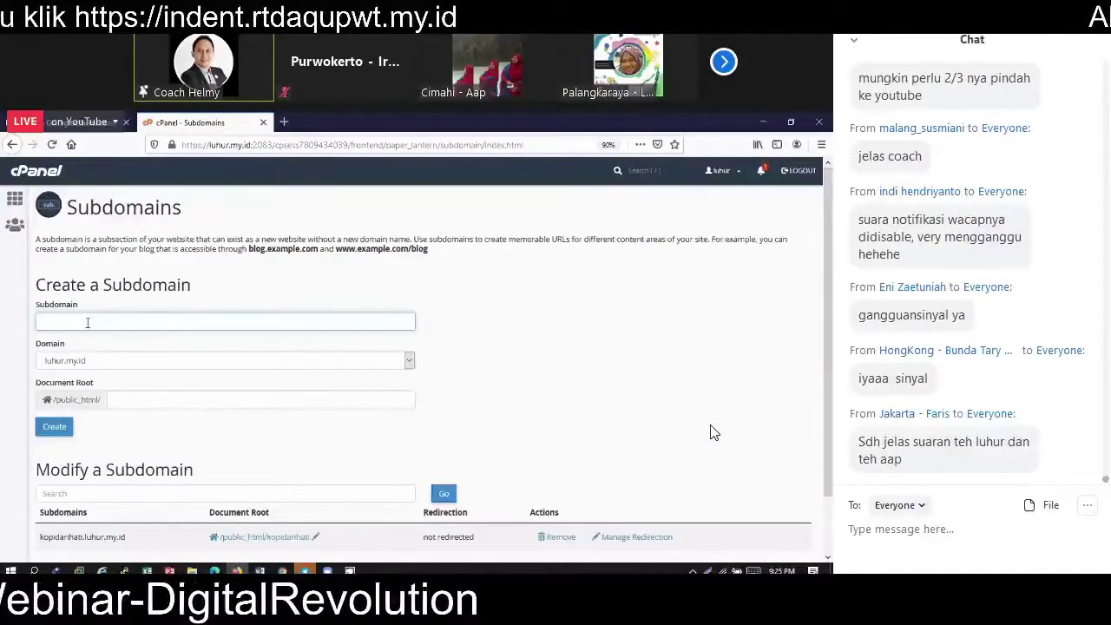
text(ajar)
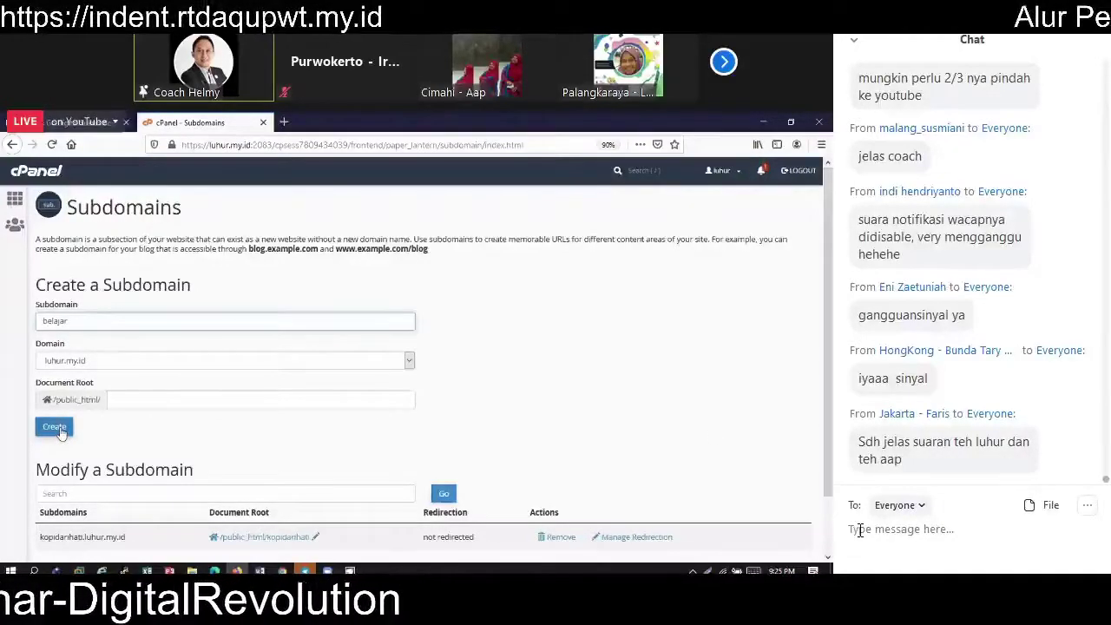
click(54, 427)
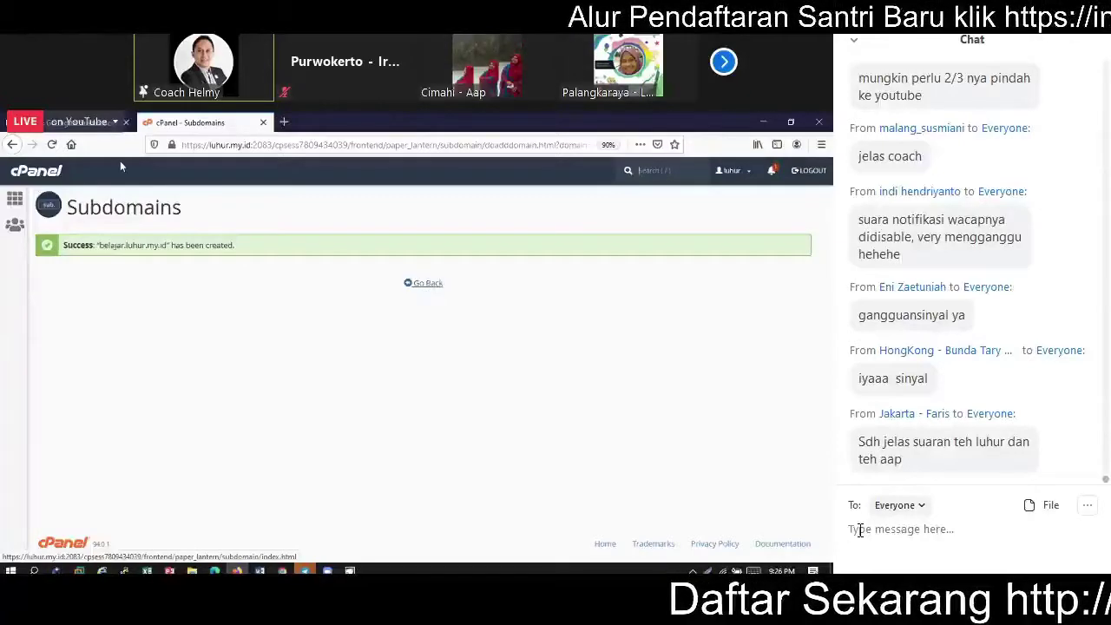
Step: Go back to the cPanel home dashboard and scroll down the tools list
click(16, 199)
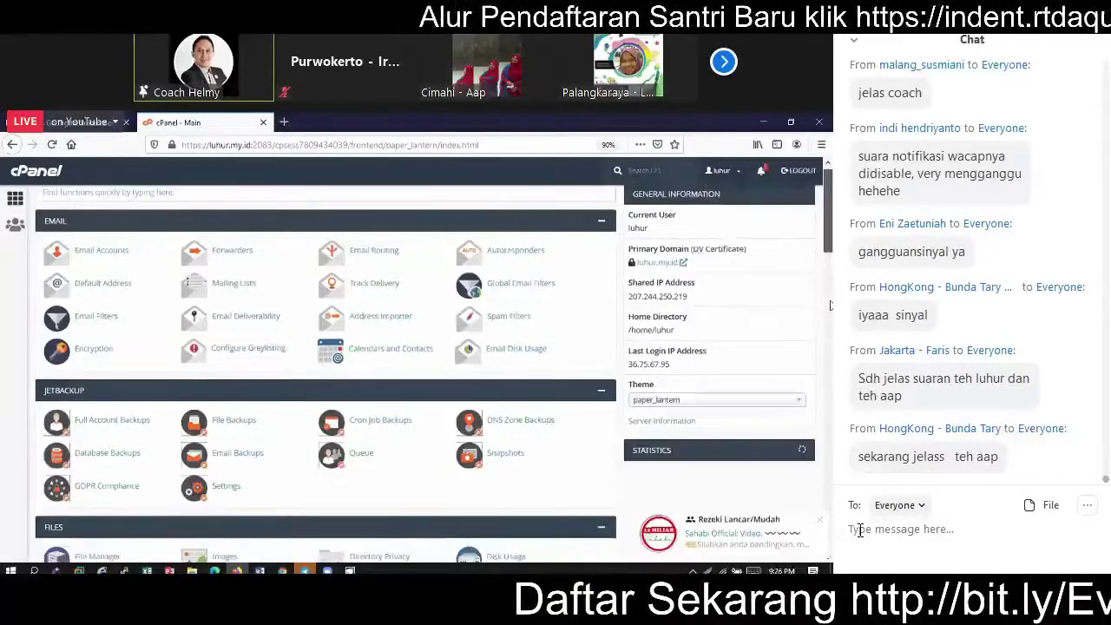
scroll(828, 306, down, 3)
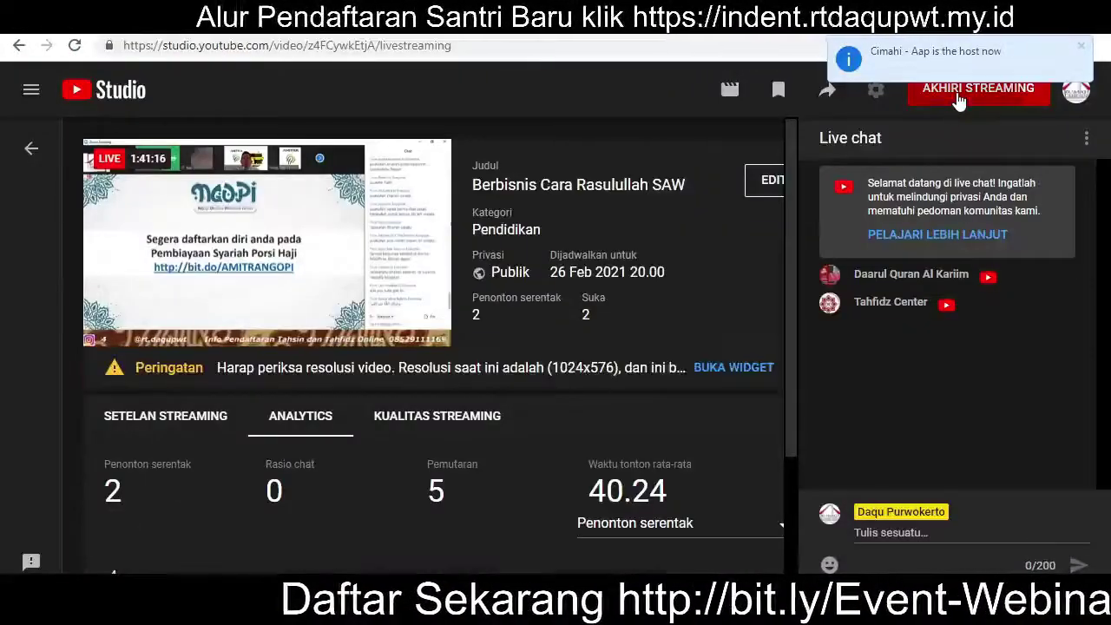
Step: End and confirm the 'Berbisnis Cara Rasulullah SAW' stream, open it in Studio, then go to Dasbor
click(959, 101)
click(711, 397)
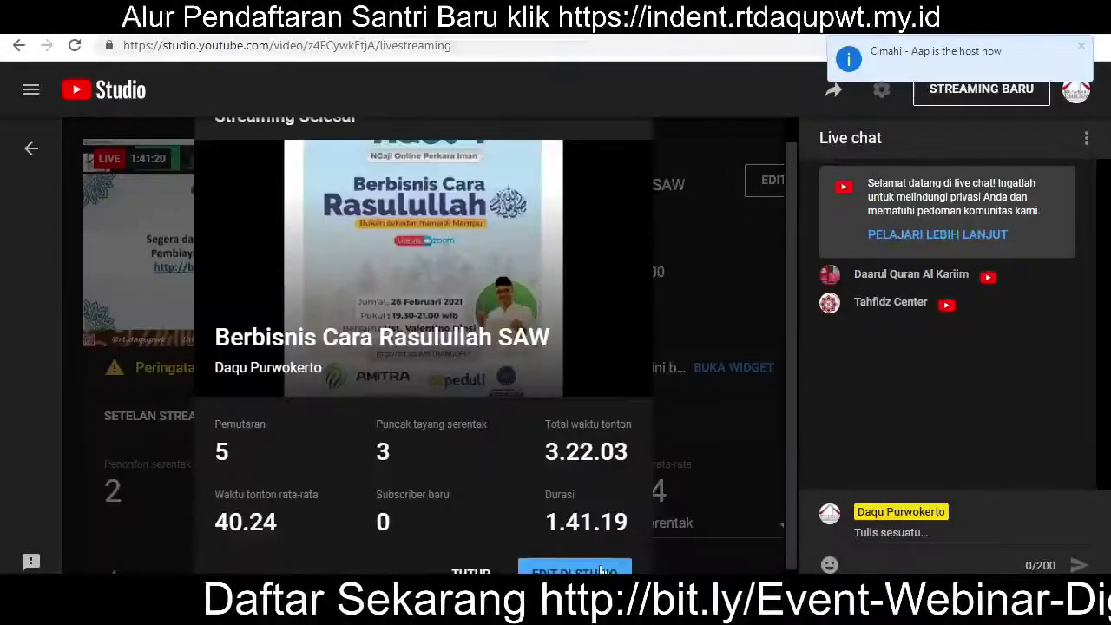
click(600, 570)
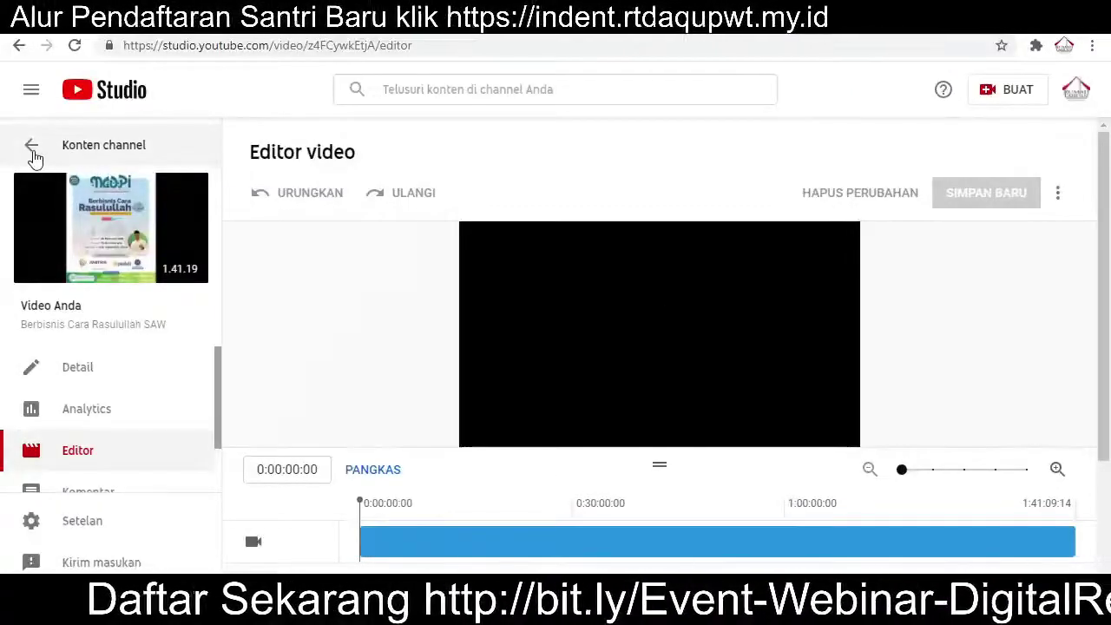
click(33, 154)
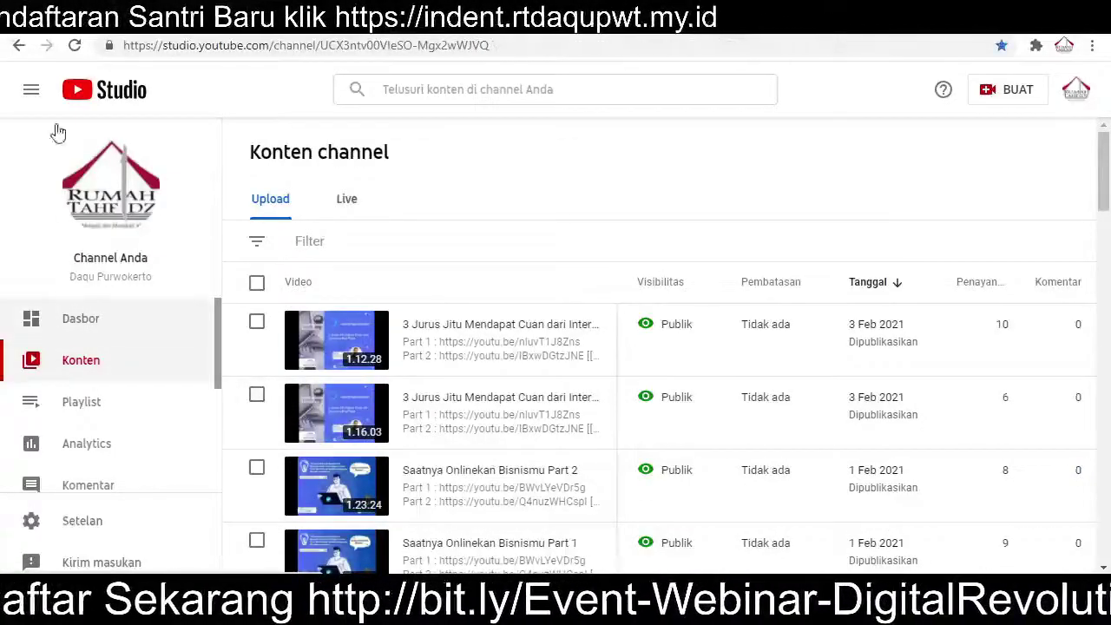
click(77, 90)
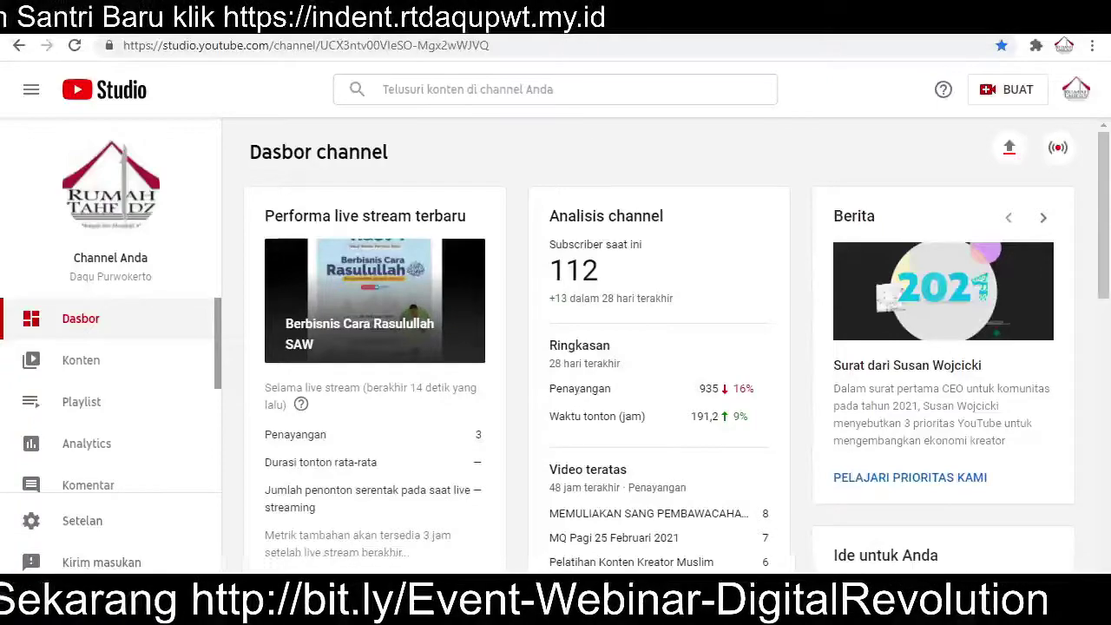
mouse_move(911, 612)
click(911, 484)
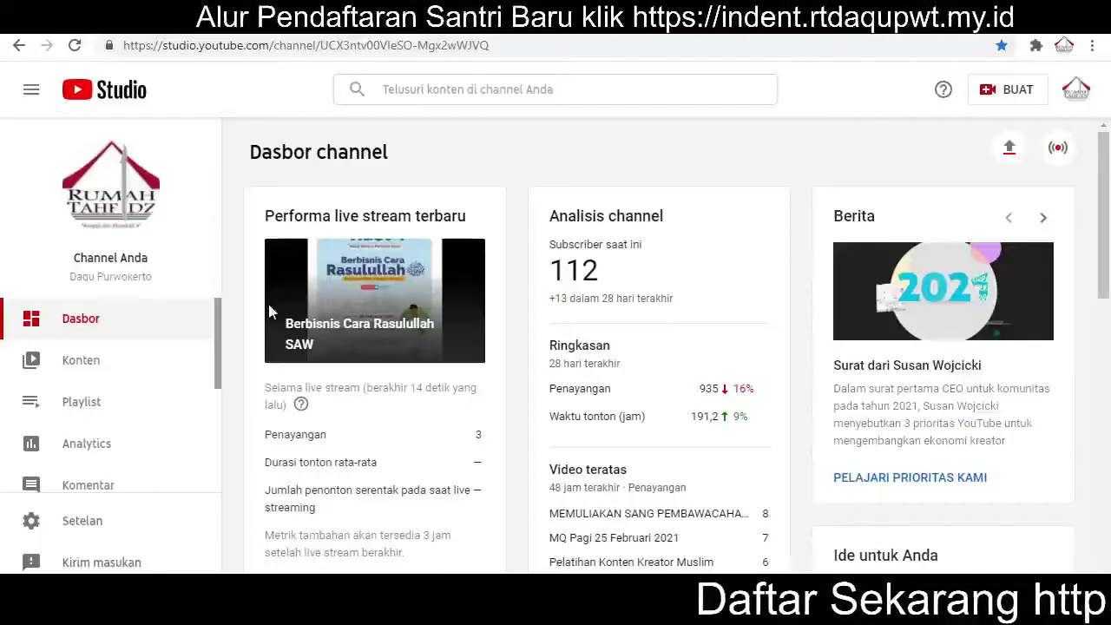
Step: Schedule a new stream with fresh settings (BUAT BARU), then switch over to Telegram
click(1059, 148)
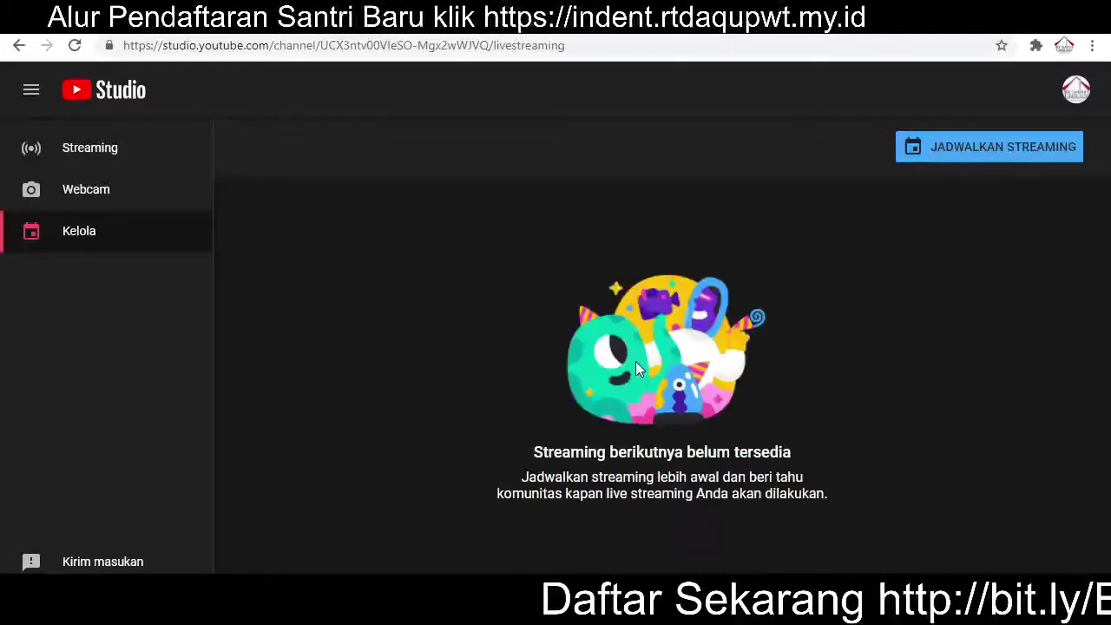
click(973, 156)
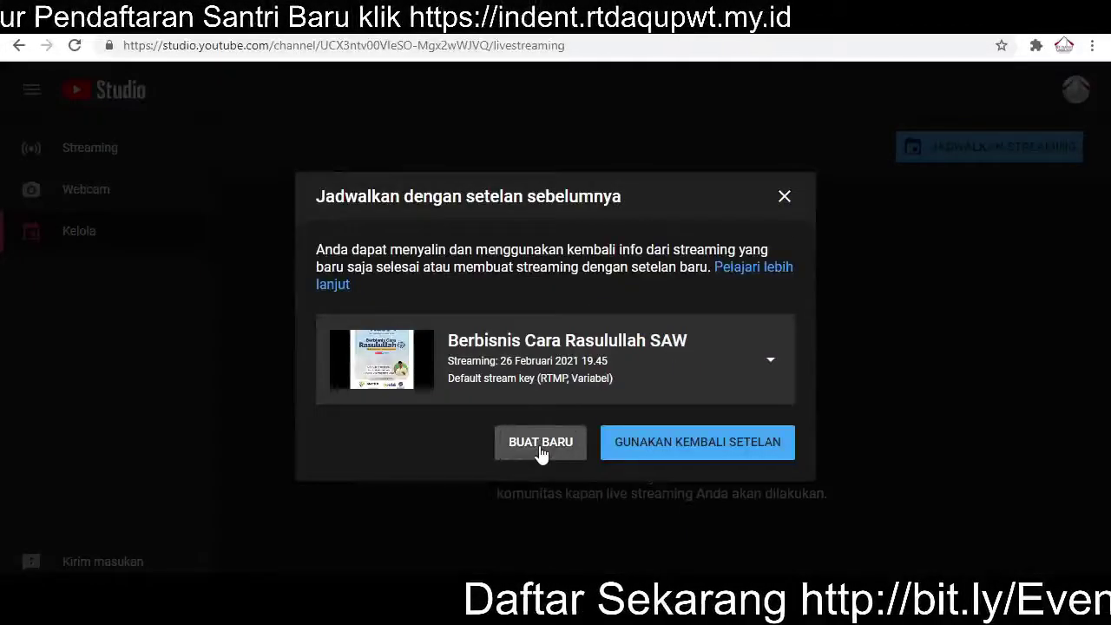
click(540, 444)
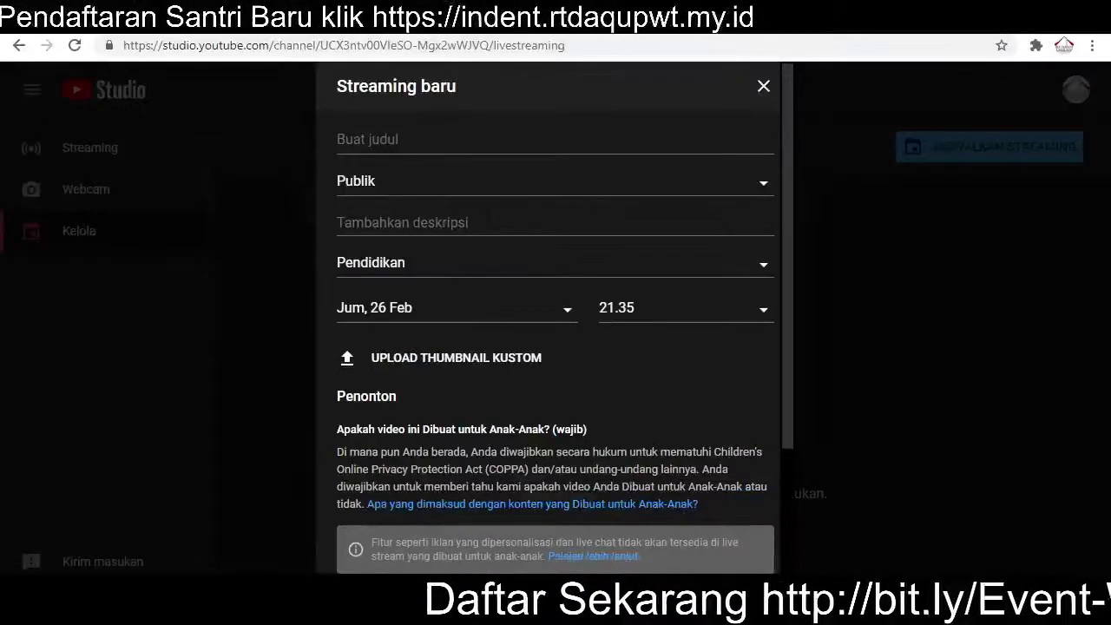
click(521, 223)
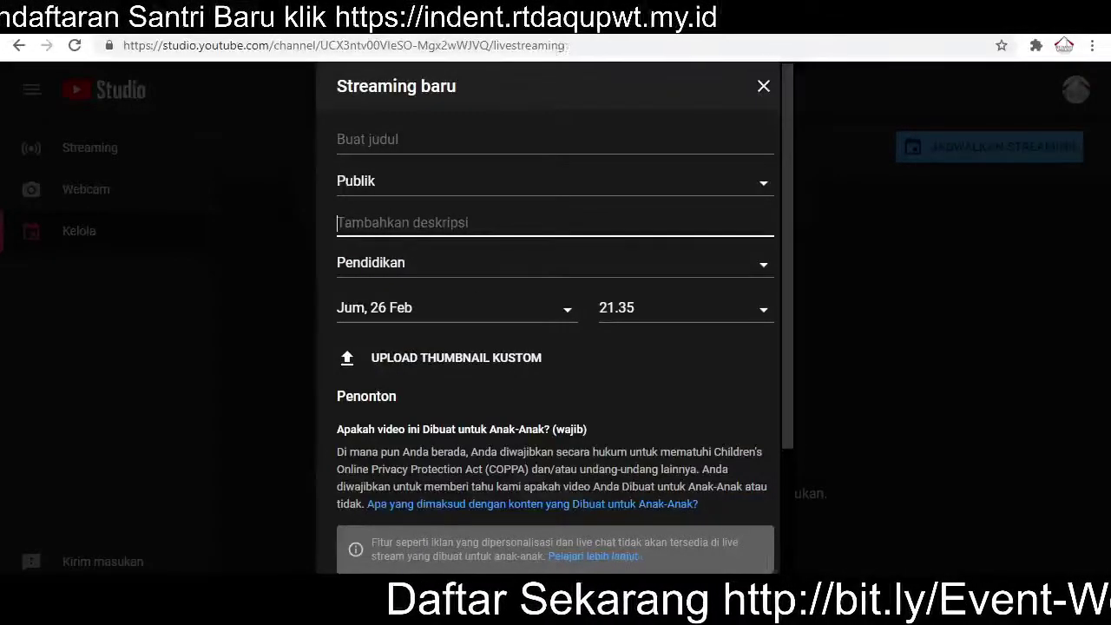
click(791, 606)
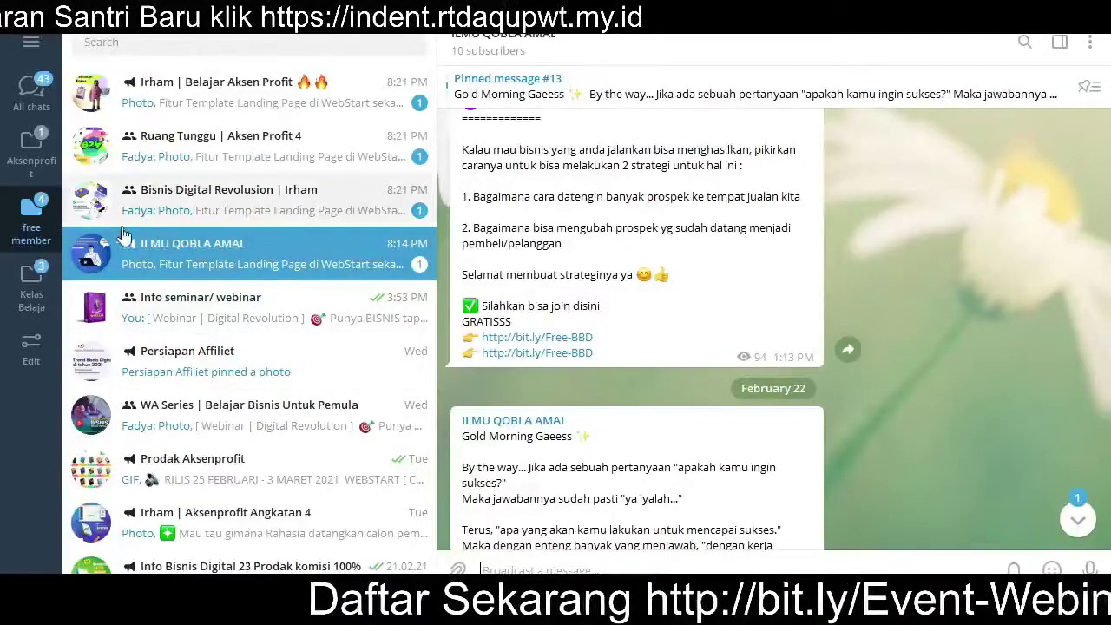
Step: Open the Aksenprofit.com | Support group chat and scroll up through its messages
click(30, 144)
click(230, 103)
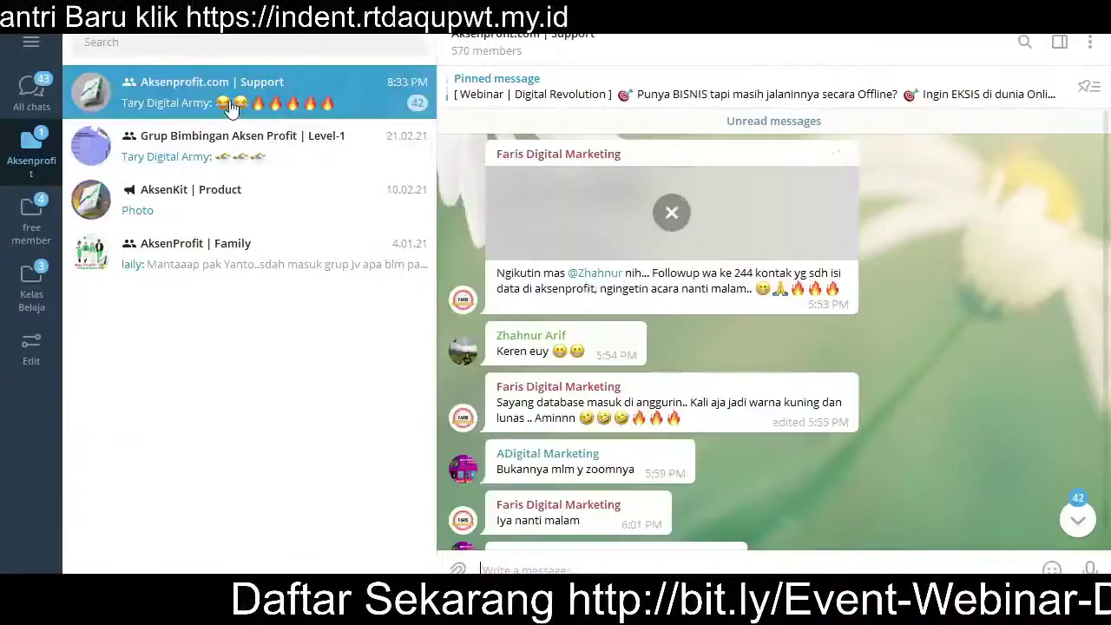
scroll(682, 351, up, 15)
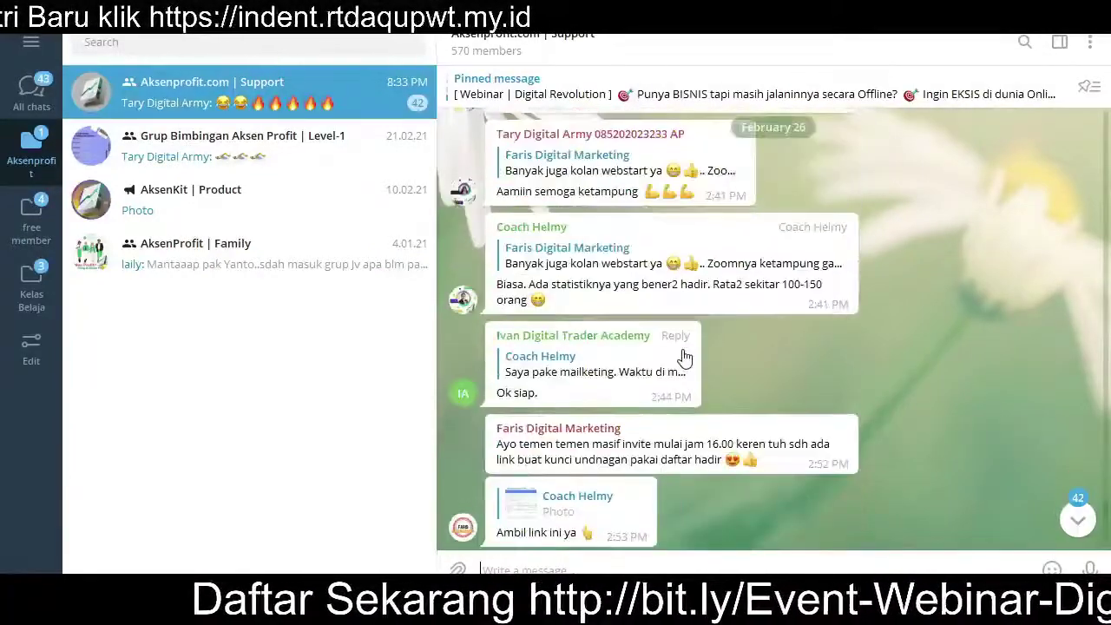
scroll(684, 356, up, 20)
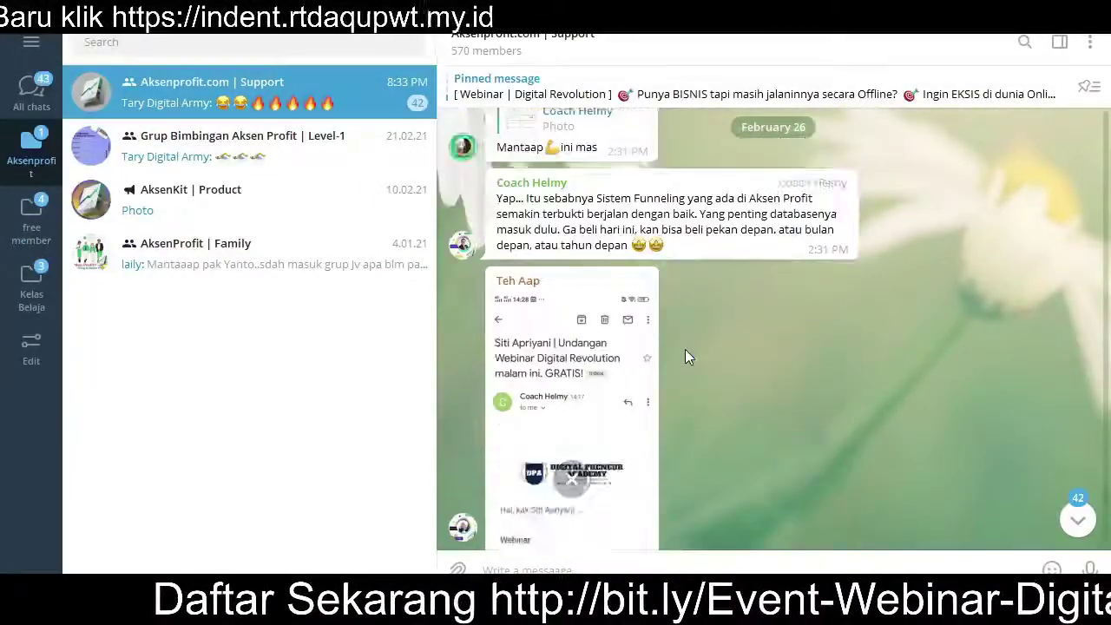
scroll(685, 356, up, 10)
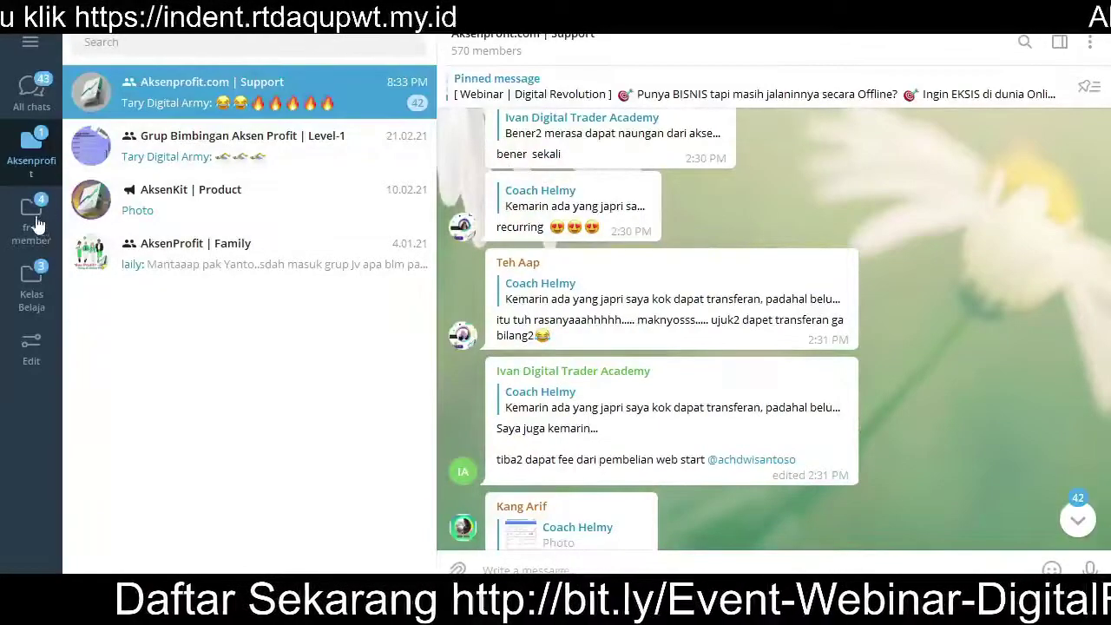
Step: Open Mengenal WebStart in the Kelas Belaja folder and select the webinar theme and date
click(37, 225)
click(35, 289)
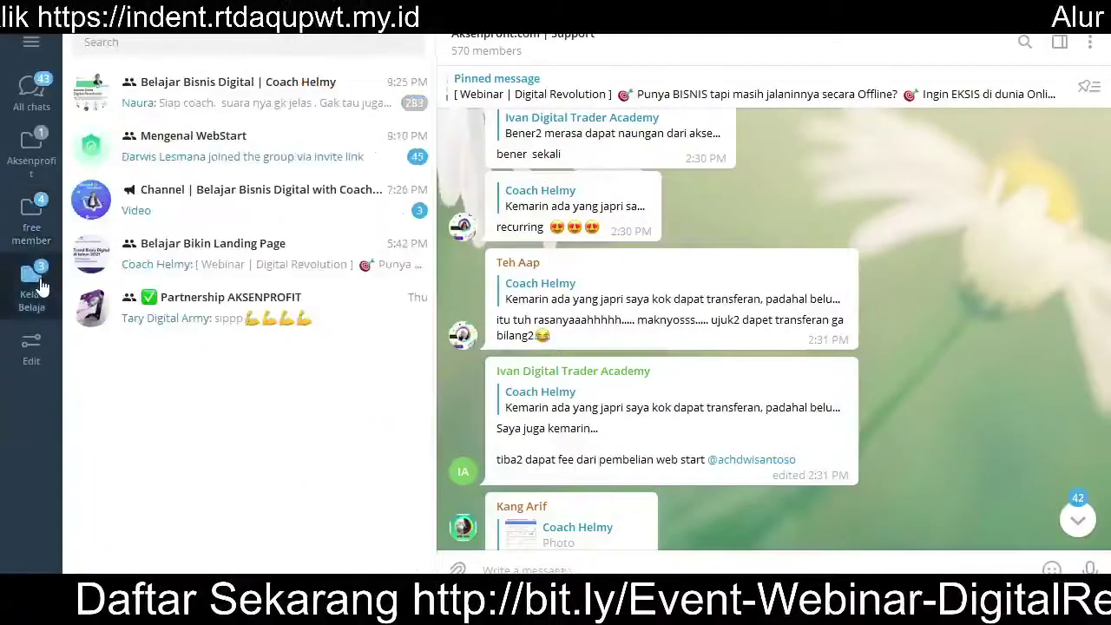
click(267, 159)
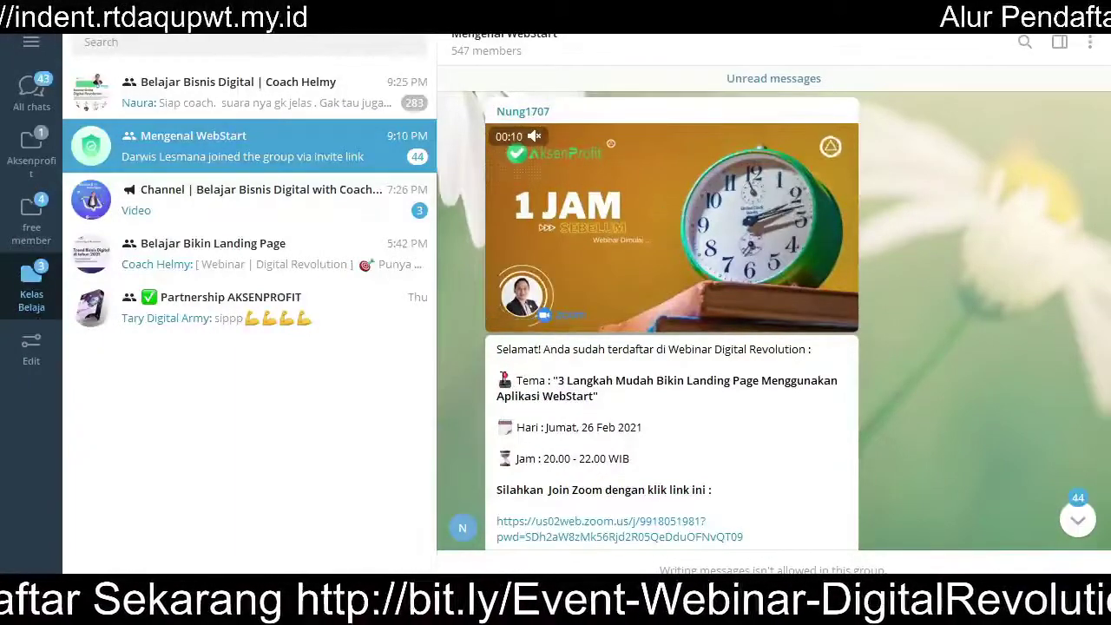
drag(515, 380, 642, 459)
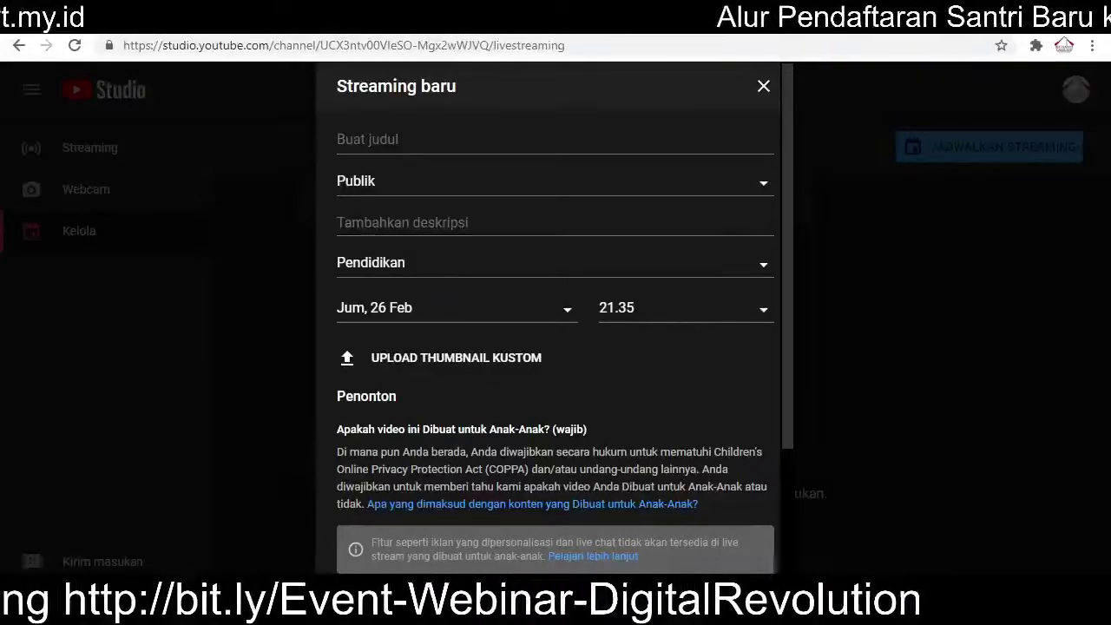
Step: Switch back to the window showing the YouTube Studio 'Streaming baru' form
click(902, 482)
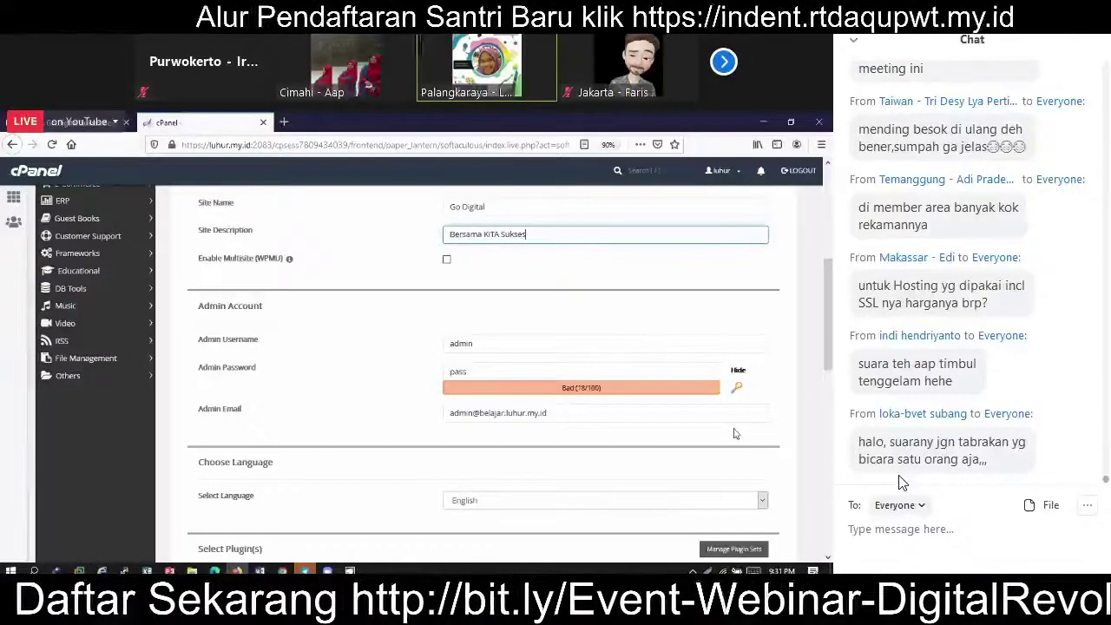
Step: Append 'belajar' to the admin username and replace the admin password with a new strong one
click(493, 343)
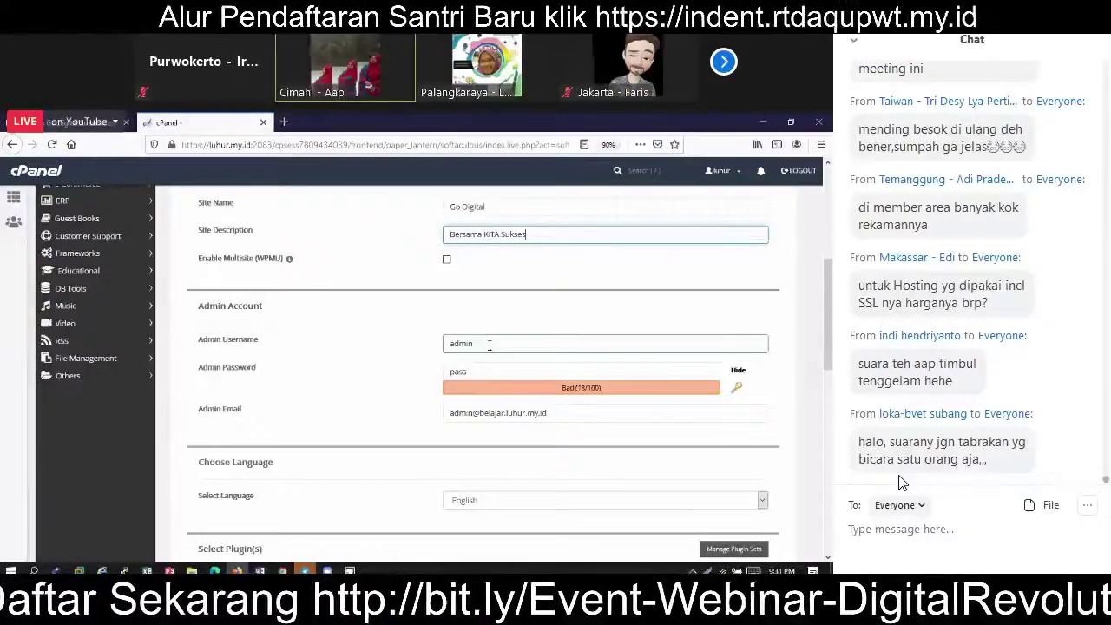
click(489, 345)
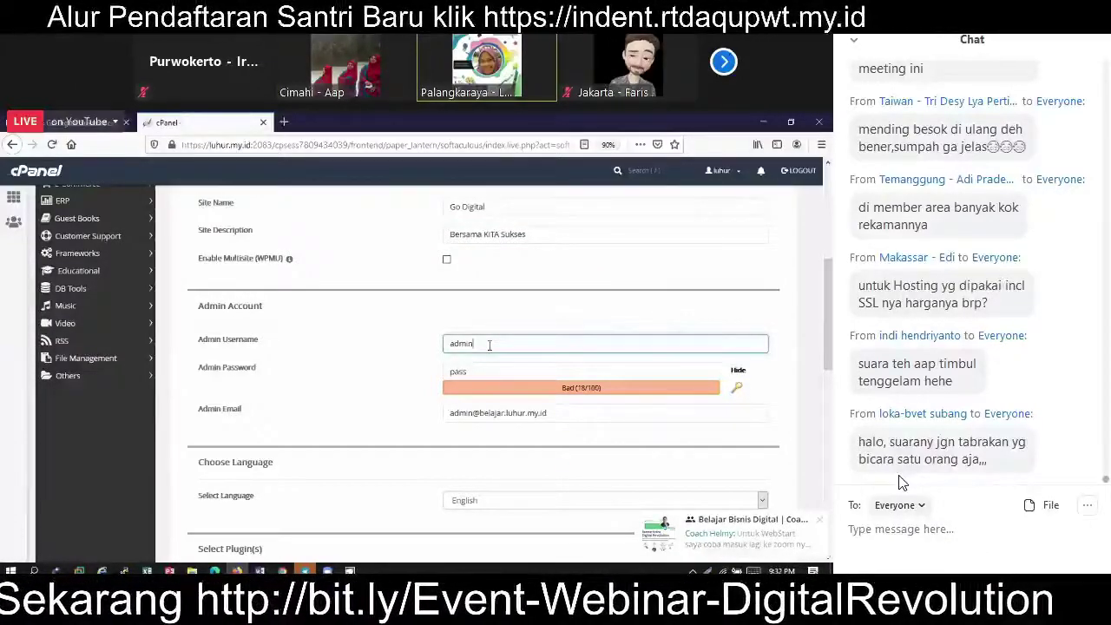
text(belaj)
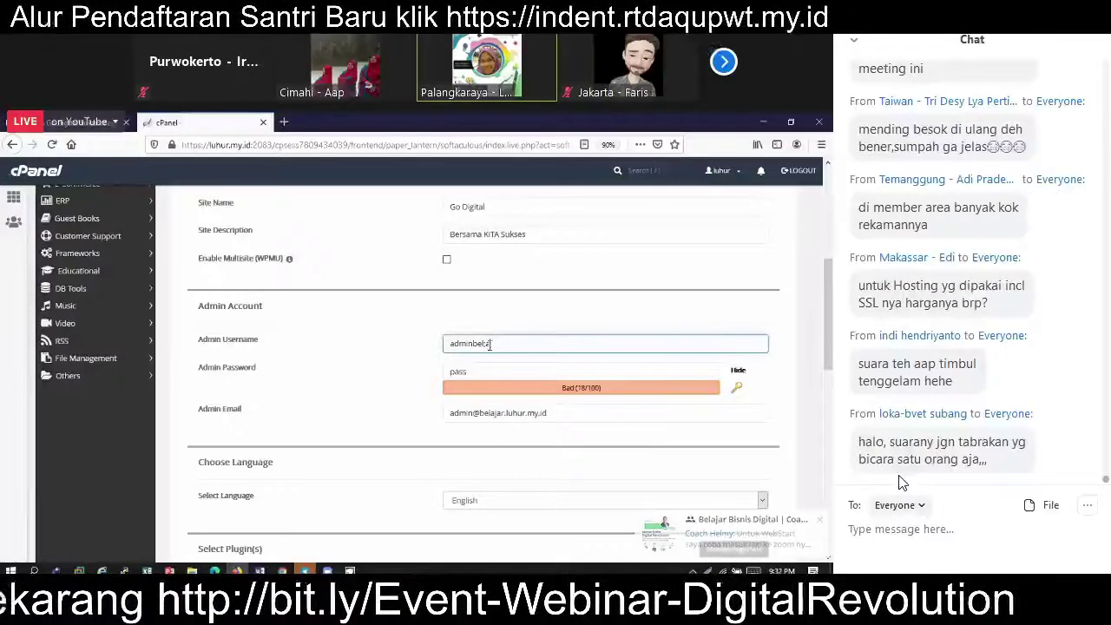
key(BackSpace)
key(BackSpace)
text(ajar)
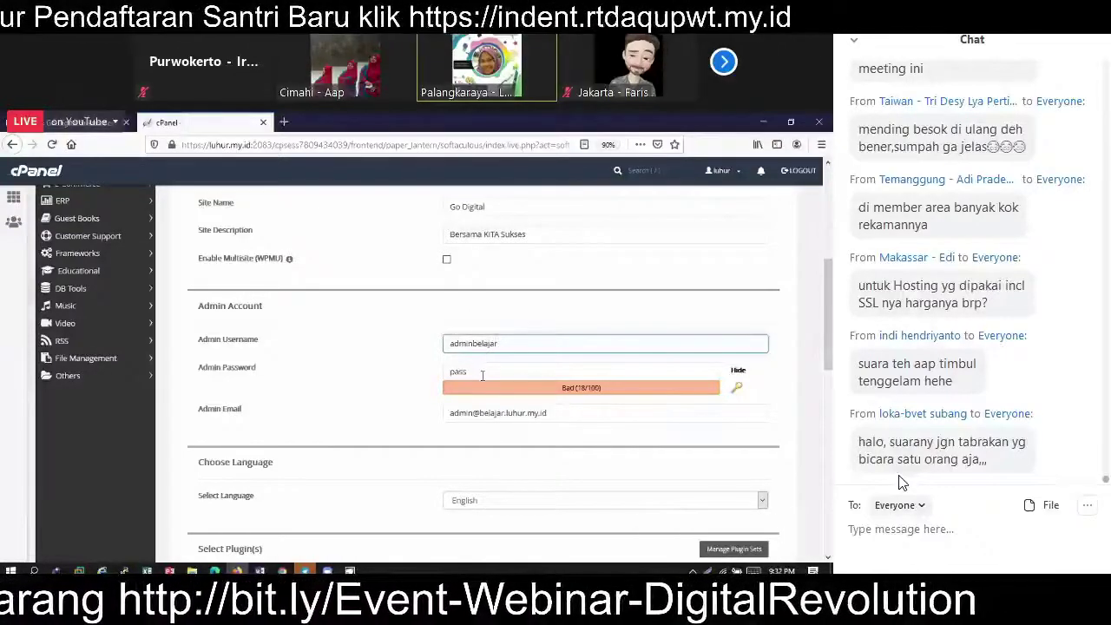
click(480, 375)
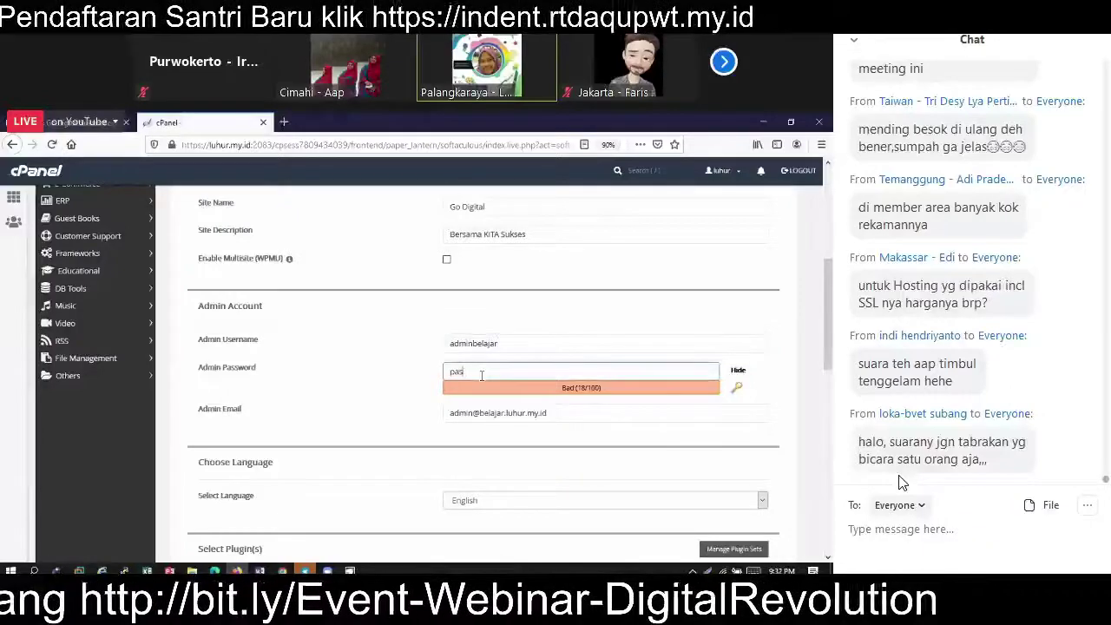
key(BackSpace)
key(BackSpace)
key(BackSpace)
text(belajar)
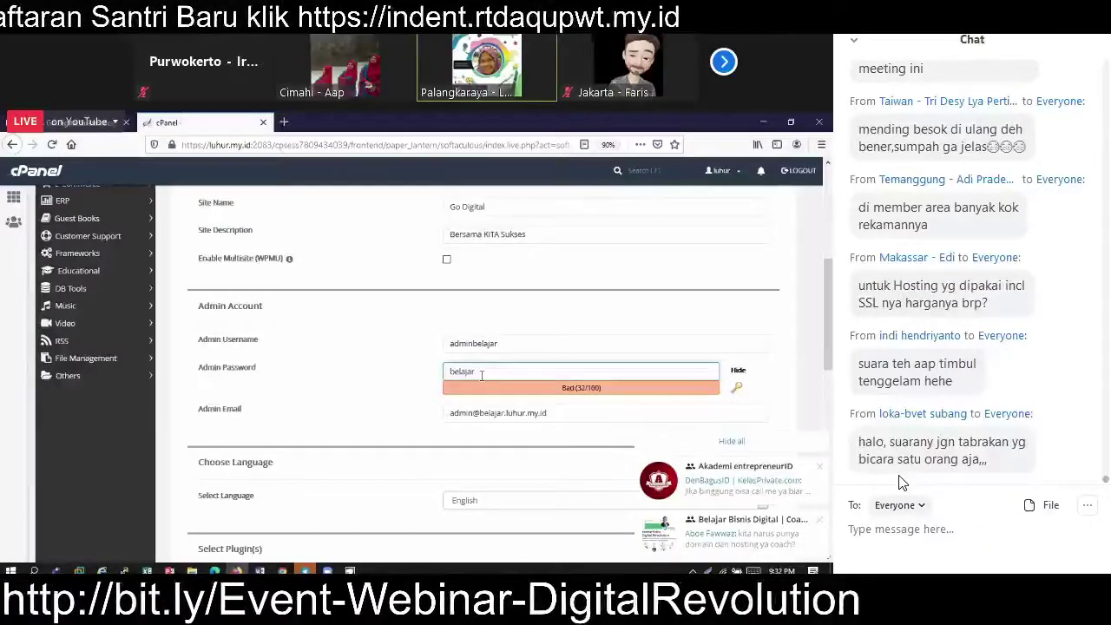
Step: Restart the live stream in OBS and return to the Zoom meeting showing the cPanel form
click(586, 609)
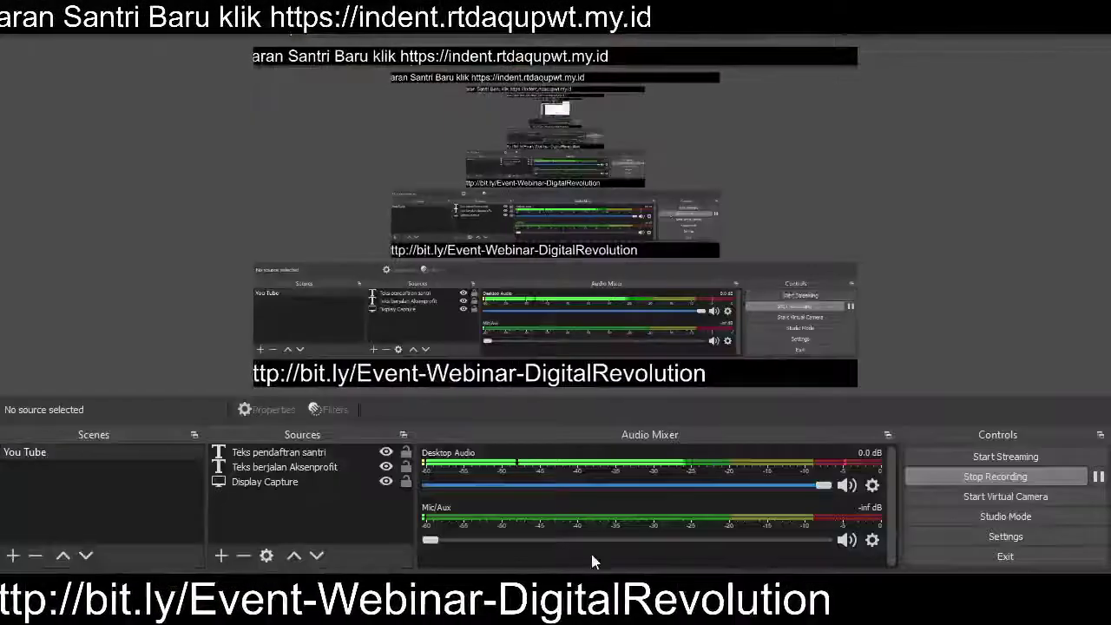
click(1015, 458)
mouse_move(825, 612)
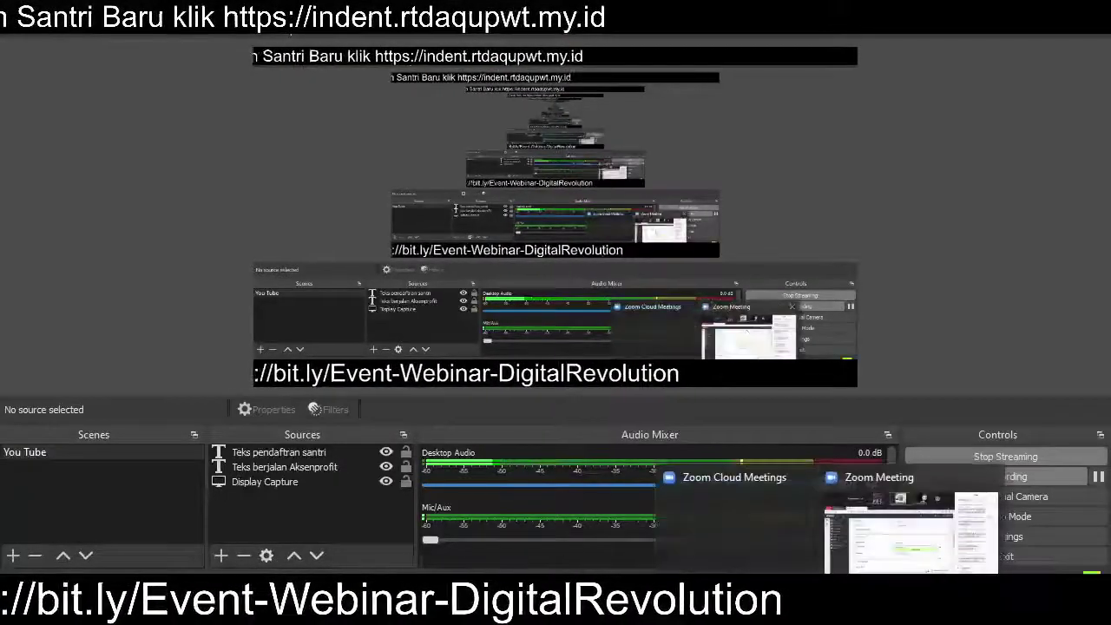
click(924, 483)
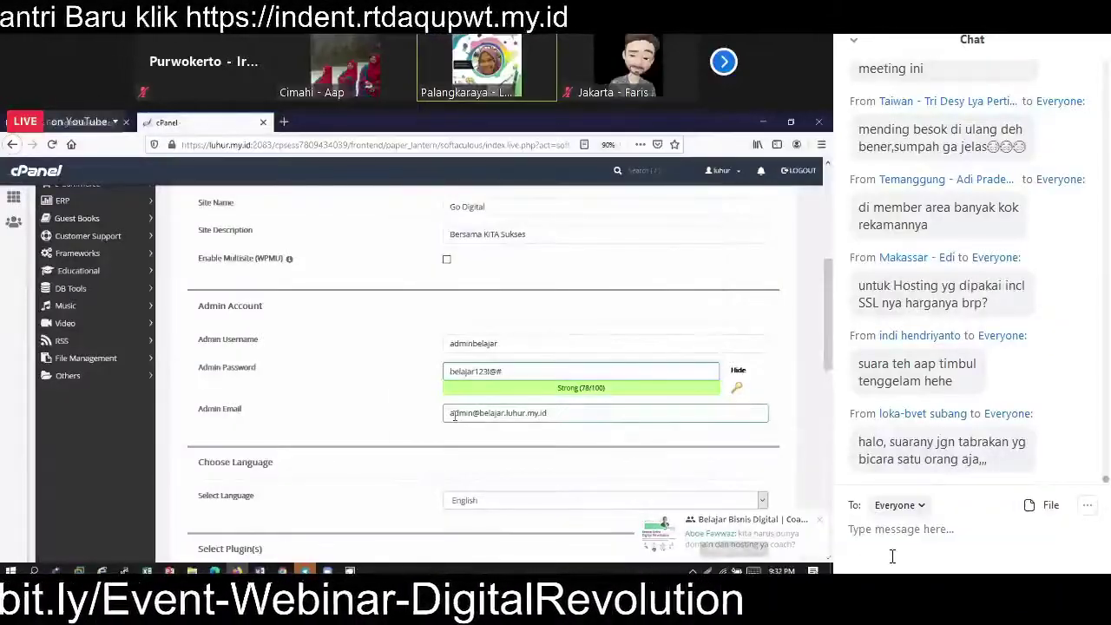
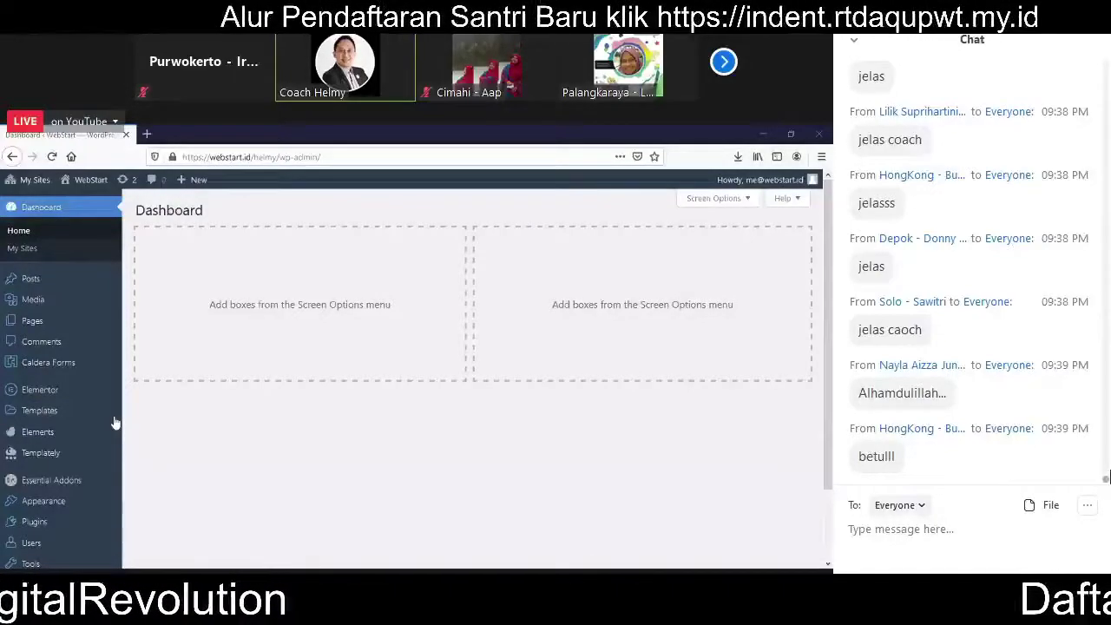
Step: Write a maximized Notepad note '3 Langkah Mudah :' with '1. Pilih Template', then return to WordPress
key(alt+Tab)
double_click(442, 120)
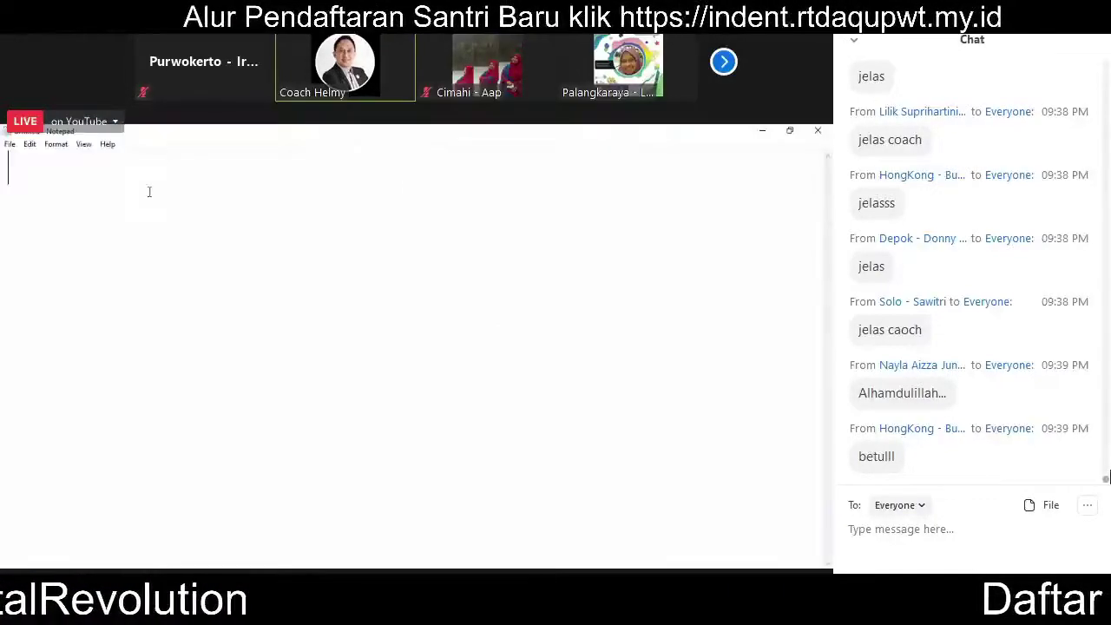
text(3 Langk)
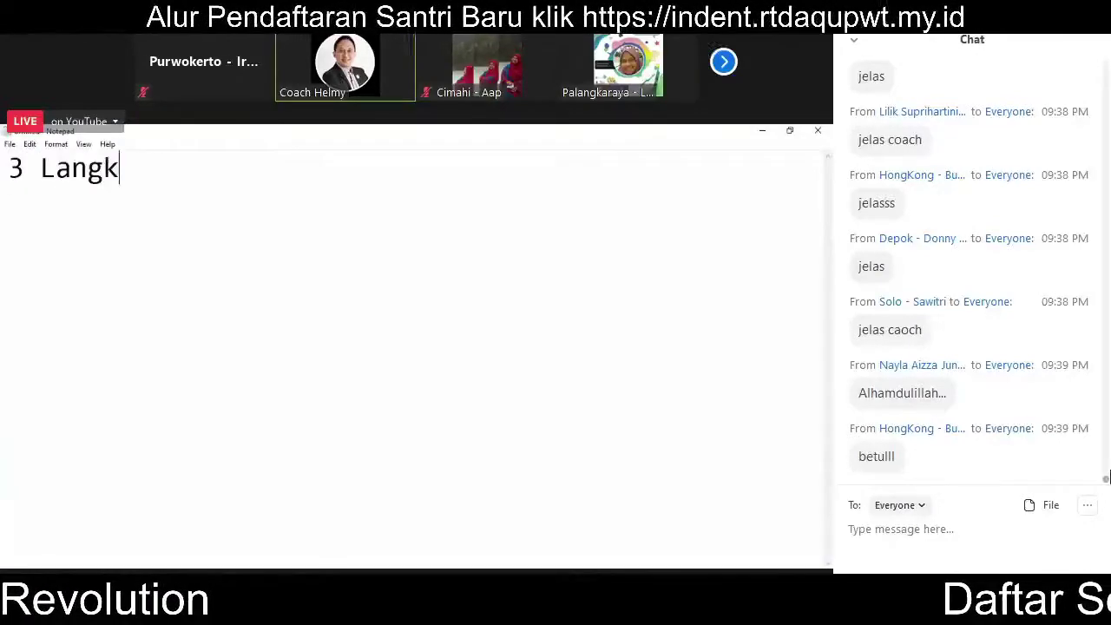
text(ah Mudah :)
key(Return)
text(1. )
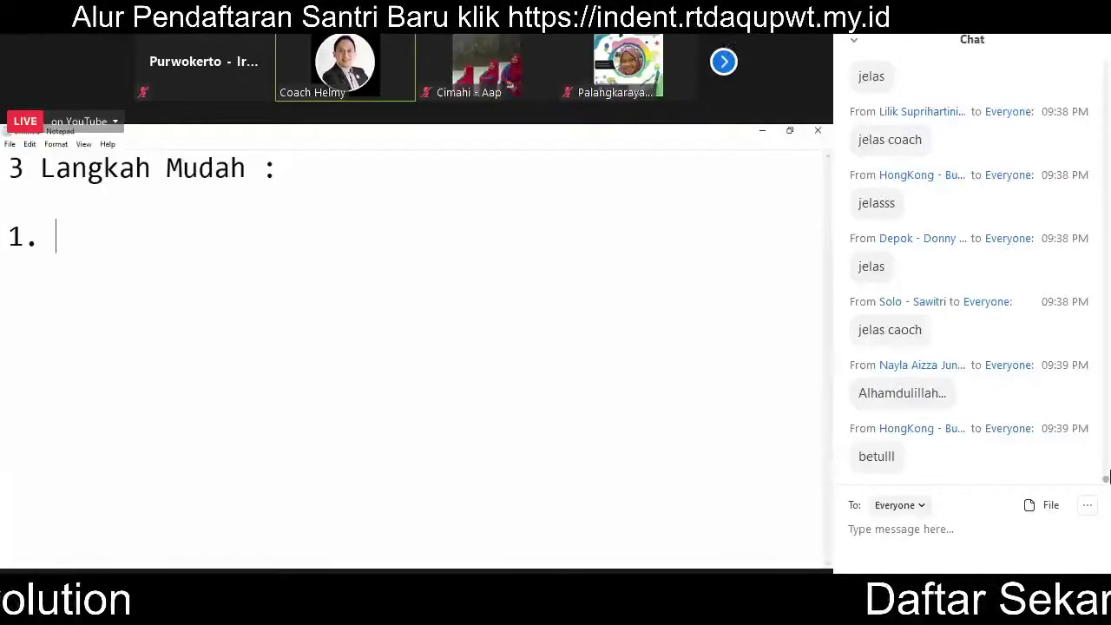
text(Pilih Tempa)
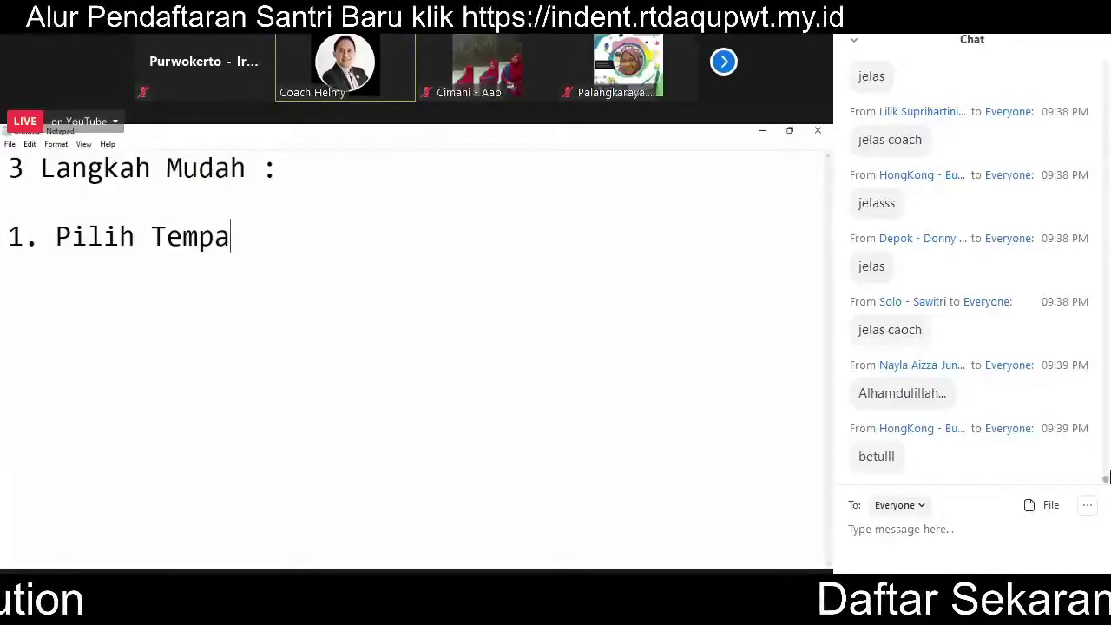
key(BackSpace)
text(late)
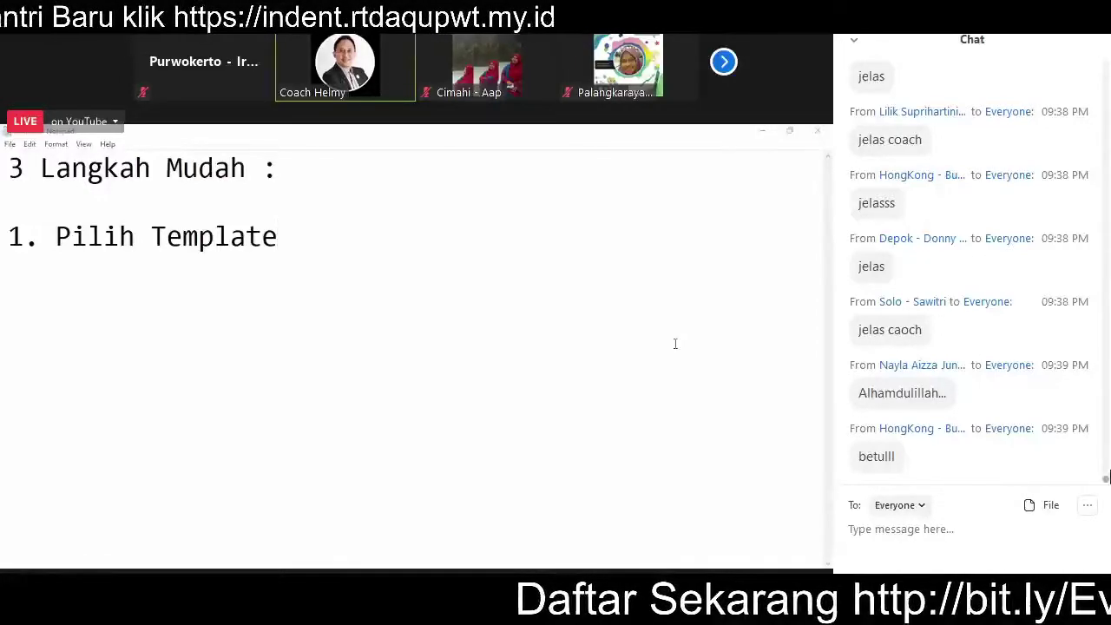
click(574, 486)
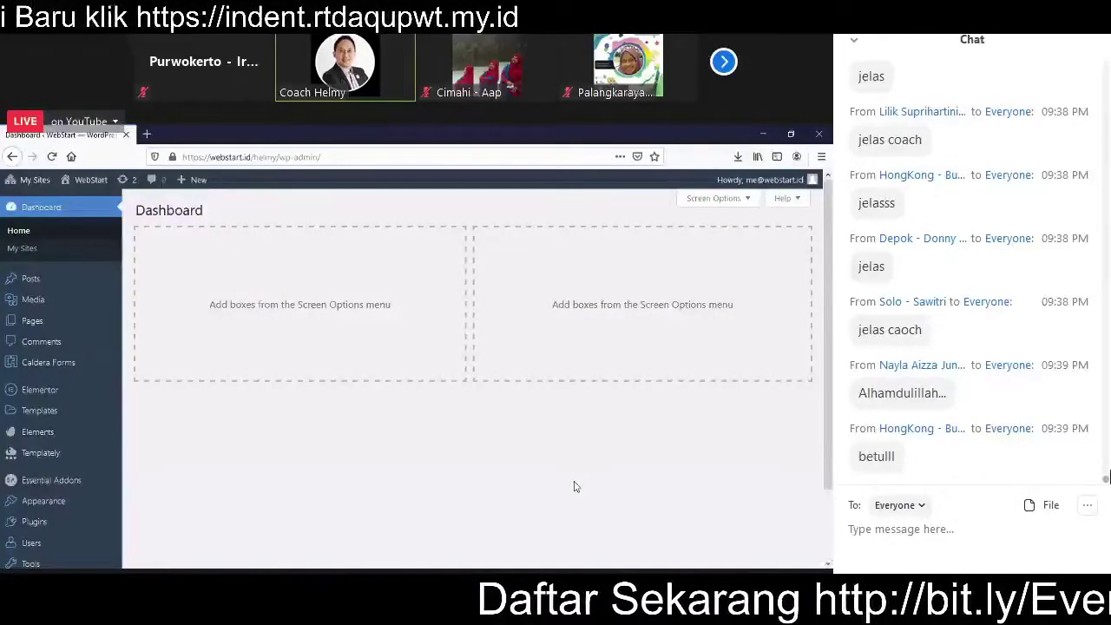
Step: Add a new page titled 'Dejilbab - Solusi sehat pakai hijab kekinian'
mouse_move(40, 321)
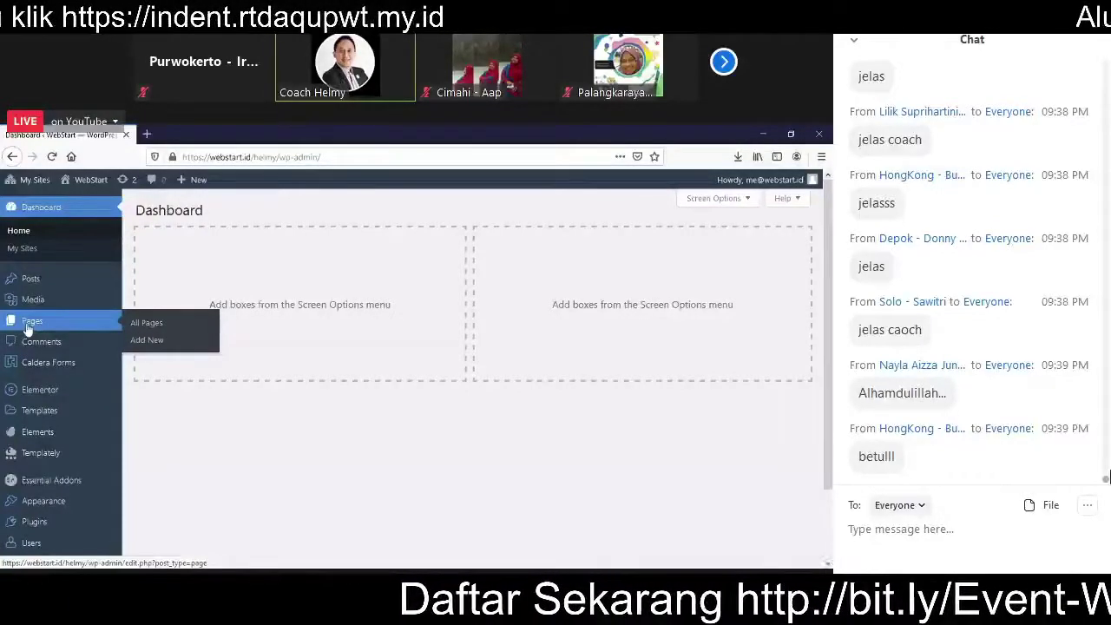
click(152, 340)
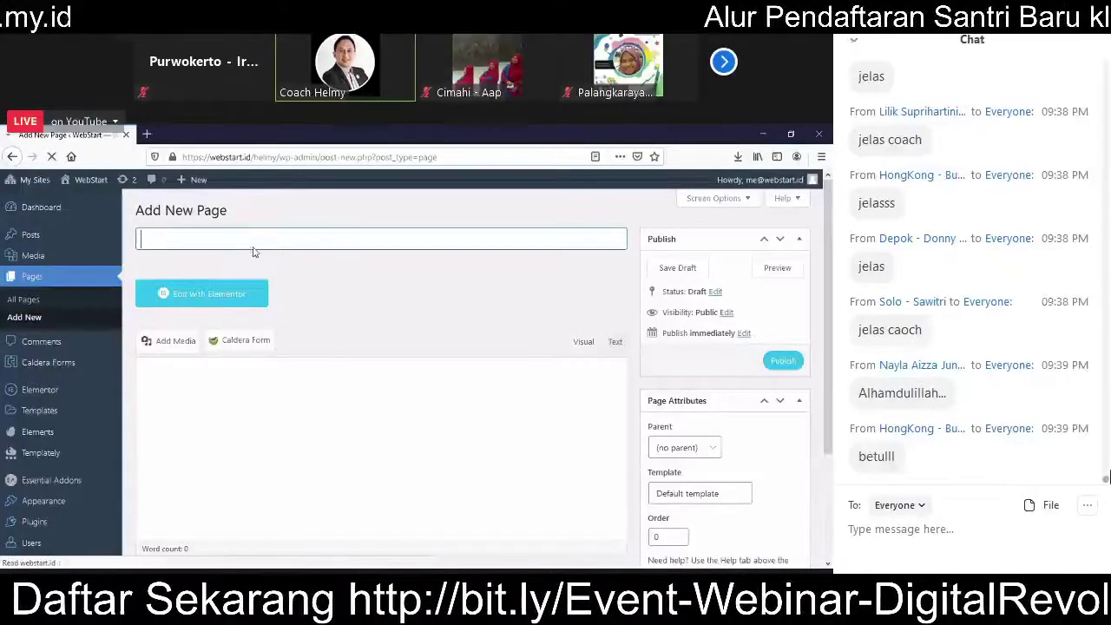
text(Jilb)
key(BackSpace)
key(BackSpace)
key(BackSpace)
key(BackSpace)
text(Dejilbab - Solusi sehat)
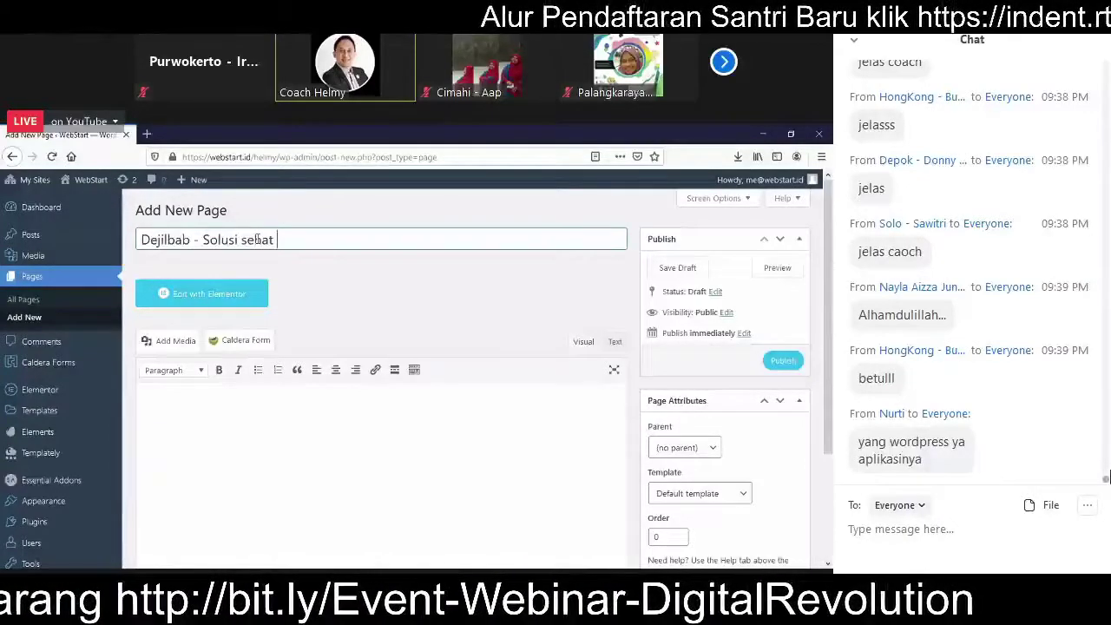
text( pakai hijah)
text( kekinian)
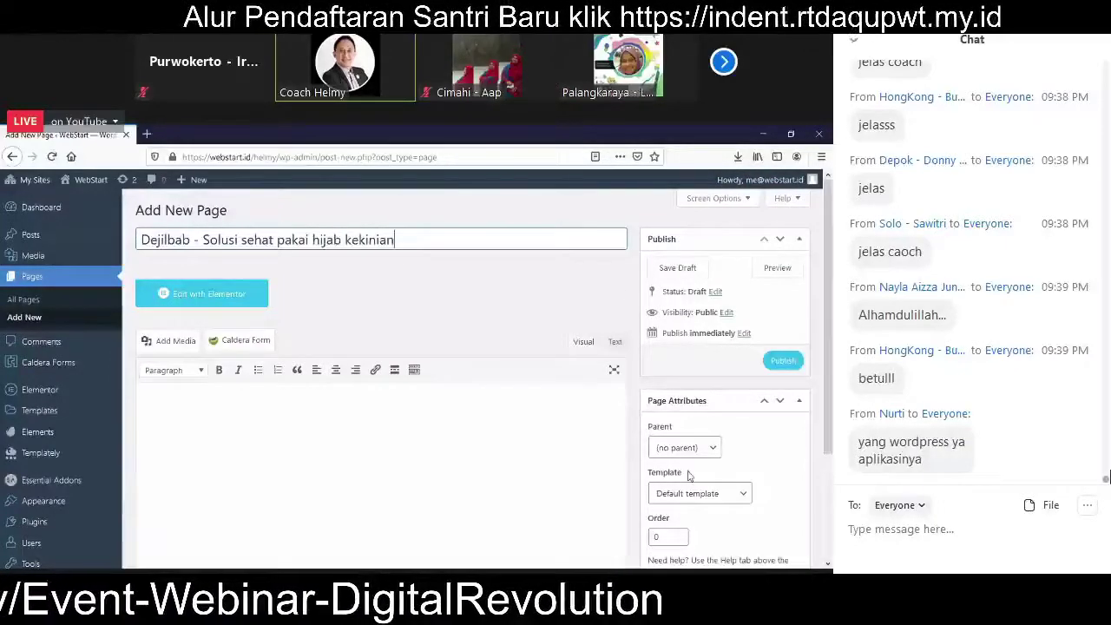
Step: Apply the Elementor Canvas template, shorten the permalink slug to 'dejilbab', and publish the page
click(676, 502)
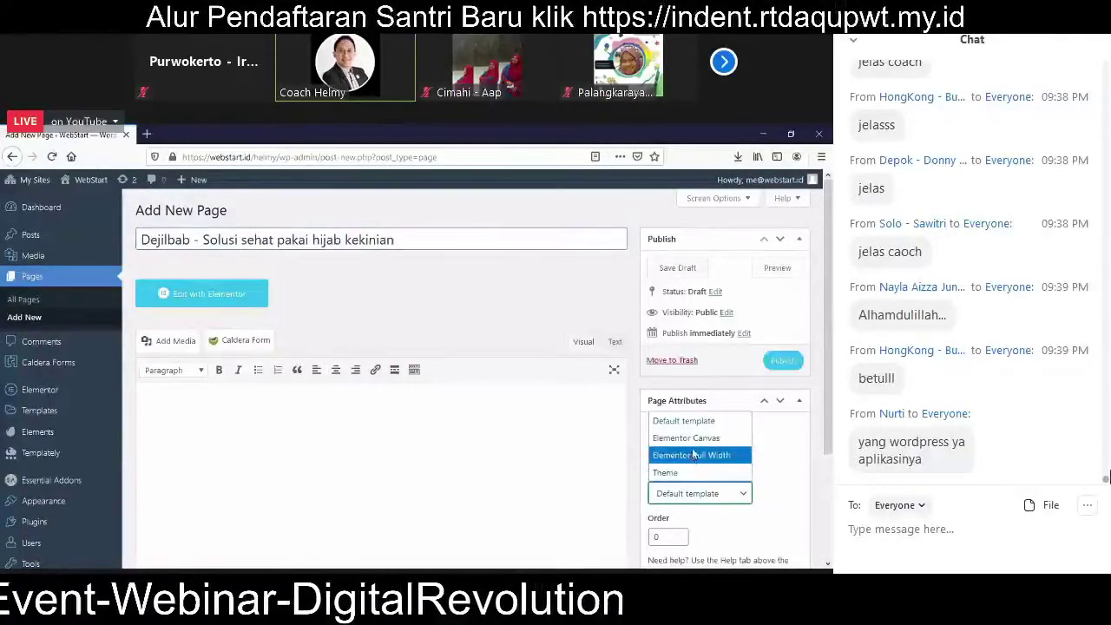
click(693, 444)
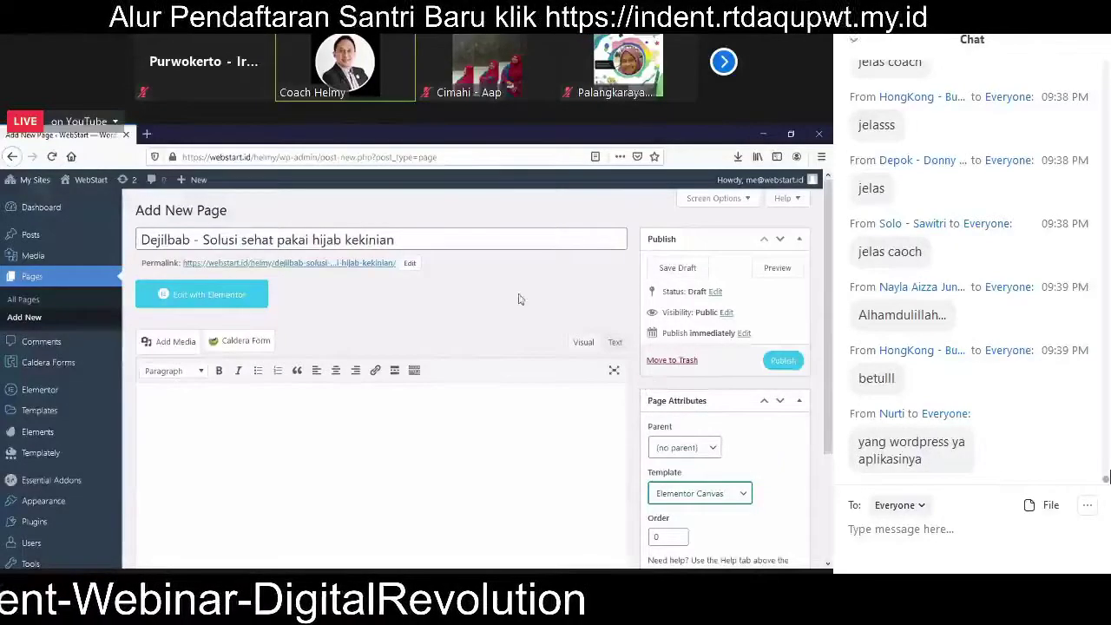
click(411, 264)
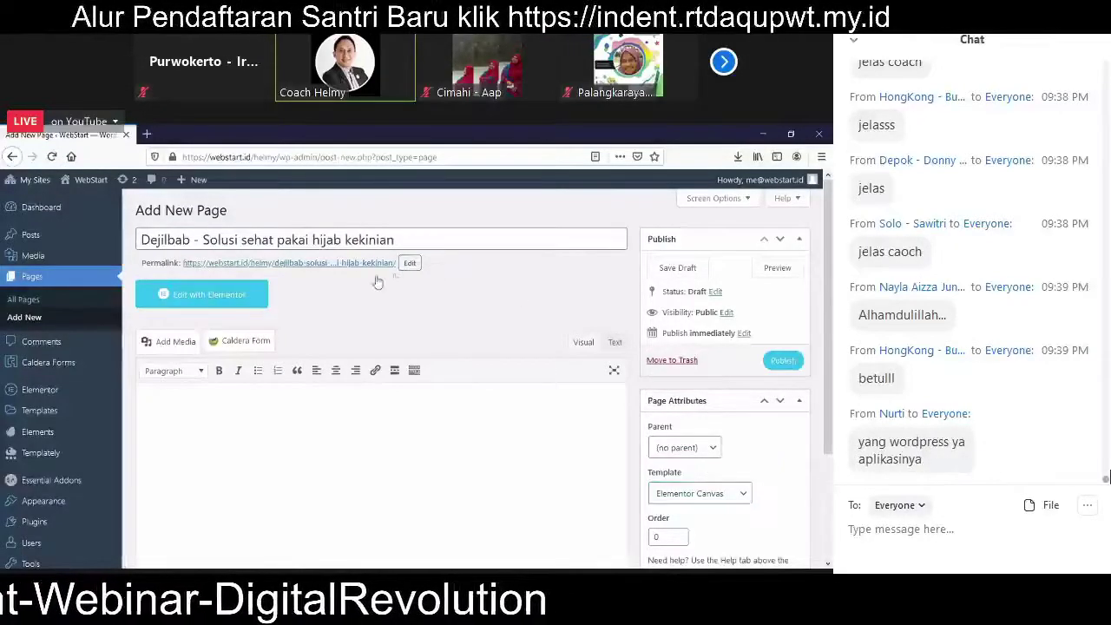
click(408, 262)
click(309, 264)
drag(309, 265, 397, 265)
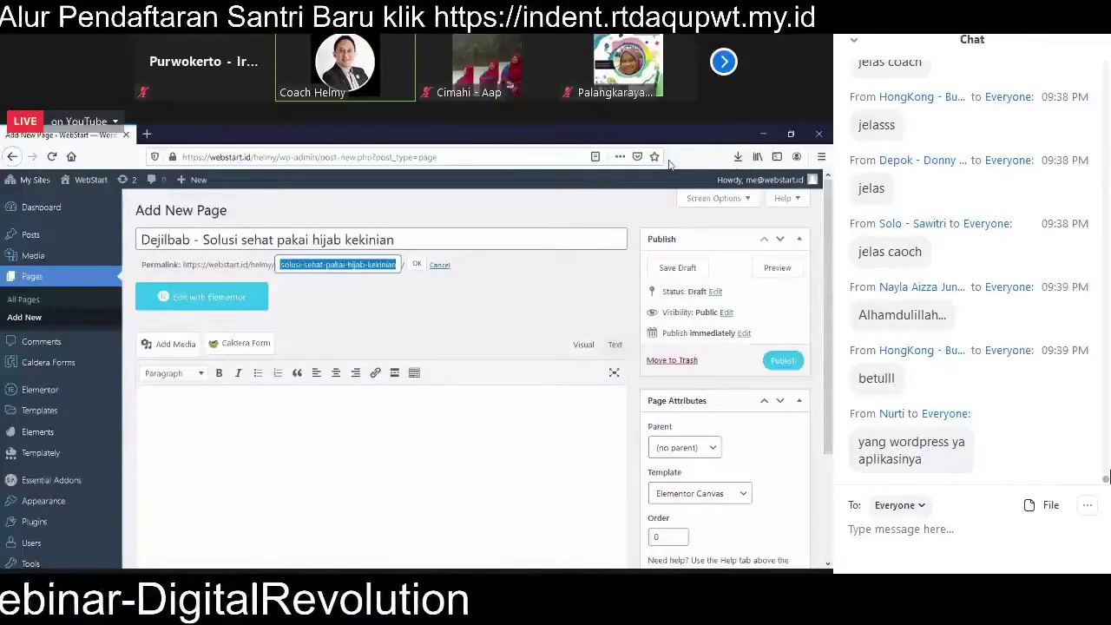
key(BackSpace)
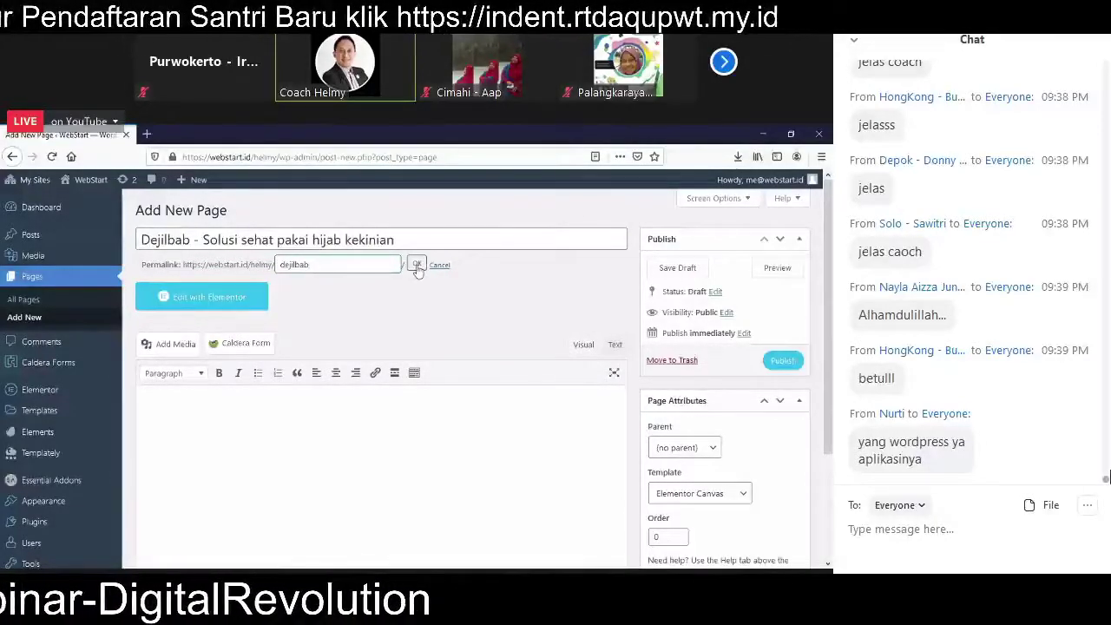
click(416, 266)
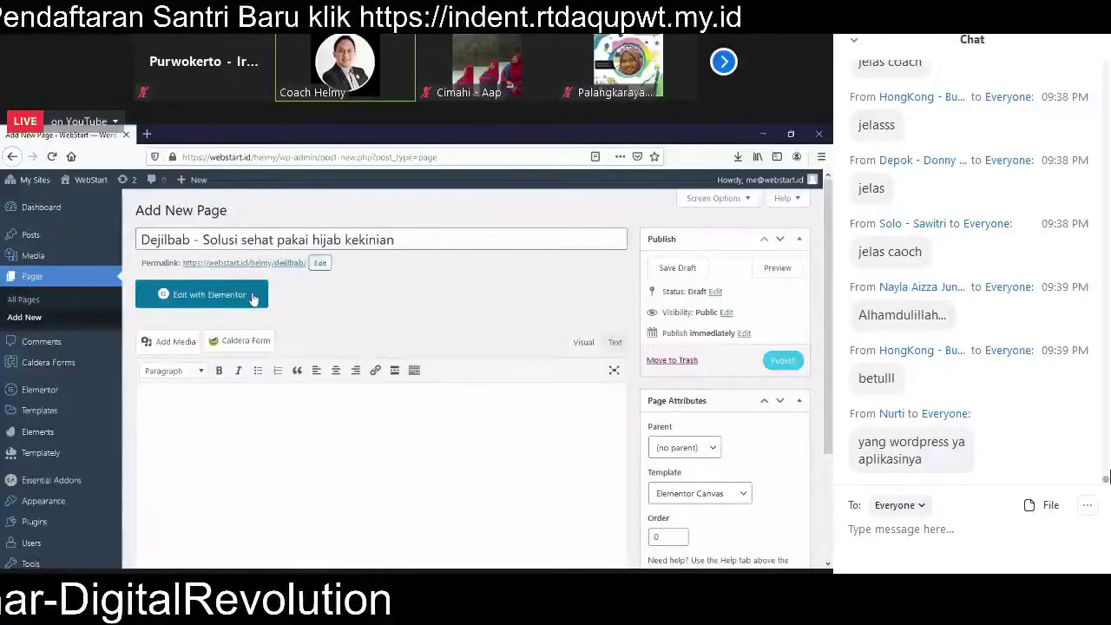
click(769, 363)
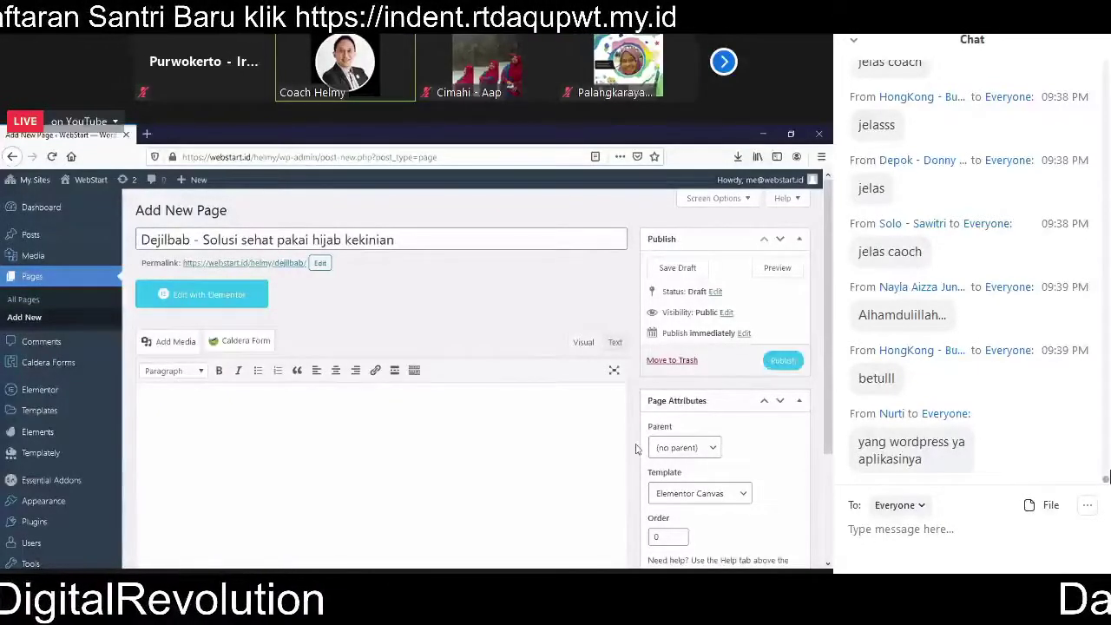
click(779, 361)
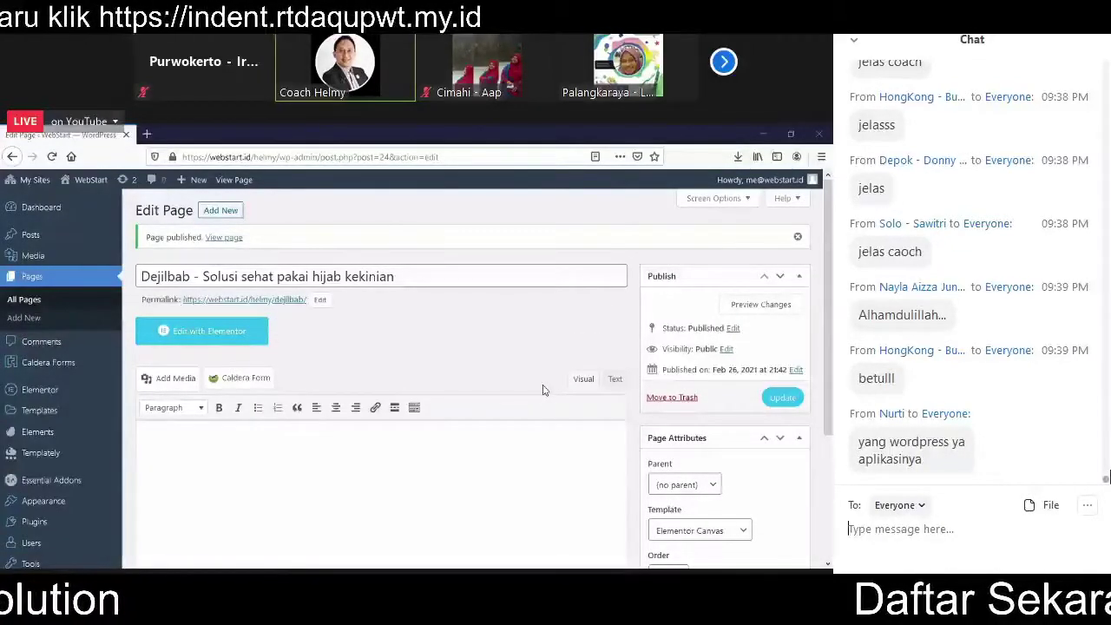
Step: Launch Elementor editing for the Dejilbab page from the Edit Page screen
click(239, 338)
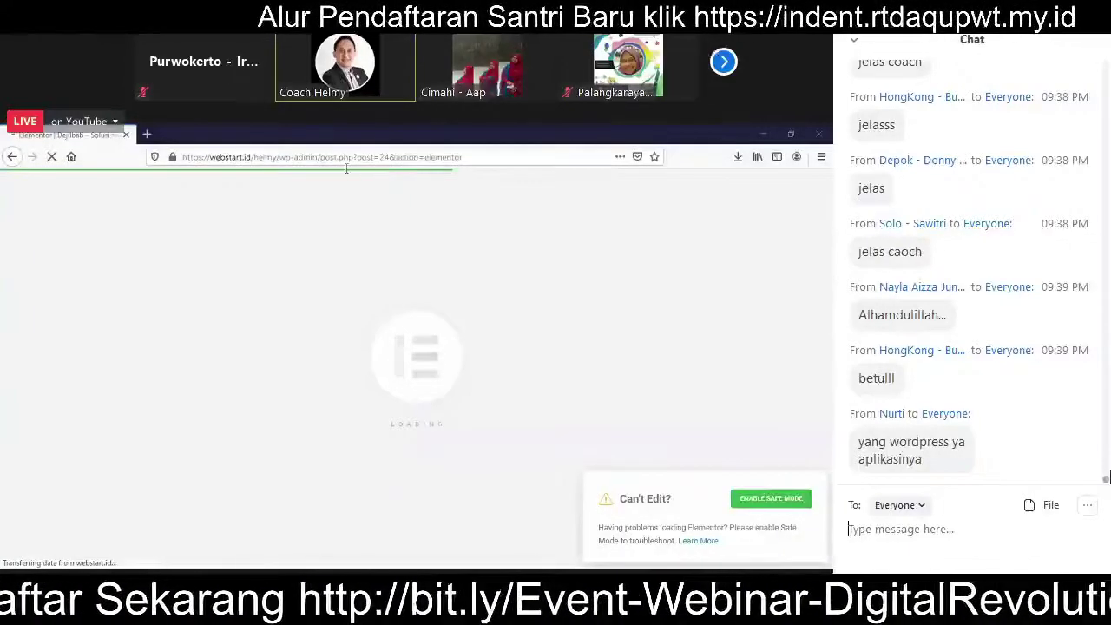
Step: Load the Aksen Profit member area (im.aksenprofit.com) in a new browser tab
click(147, 135)
text(im.aksenprofit.com/)
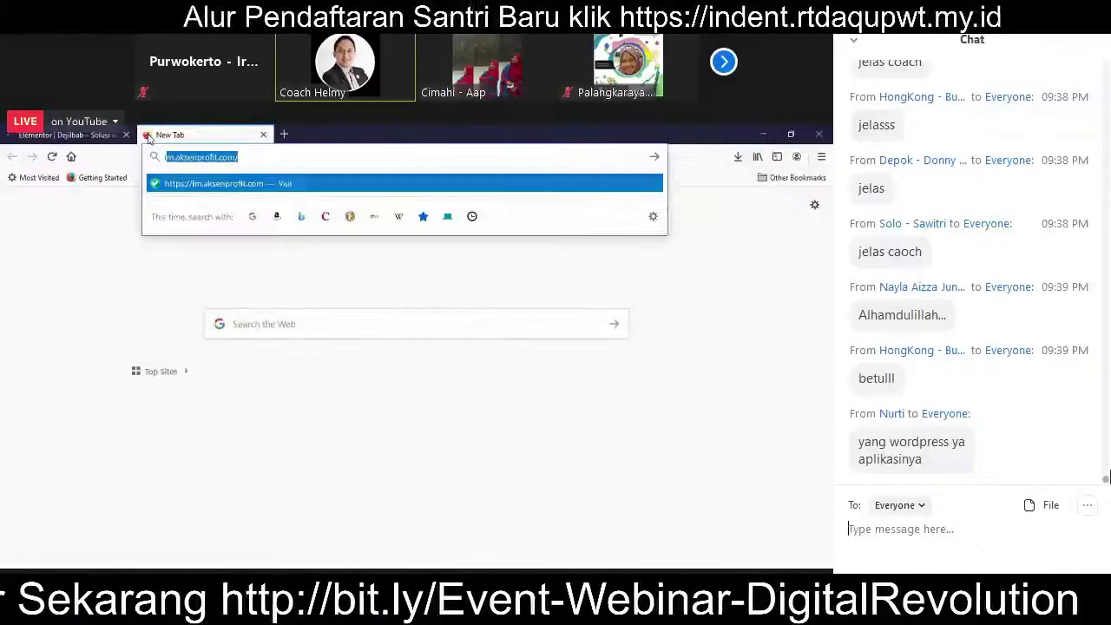
key(Return)
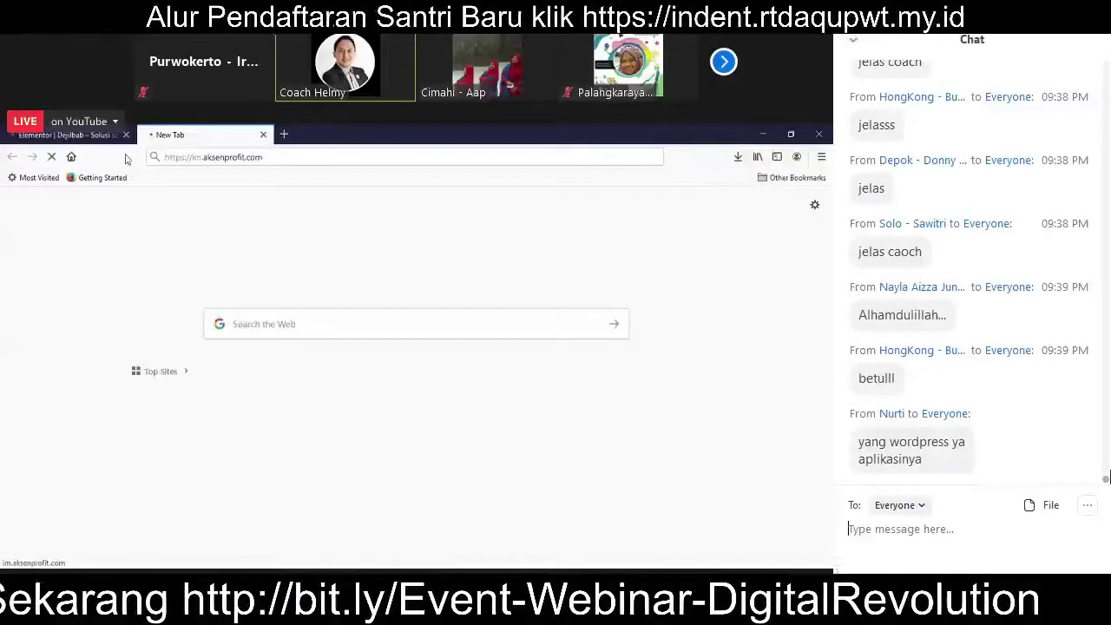
click(61, 134)
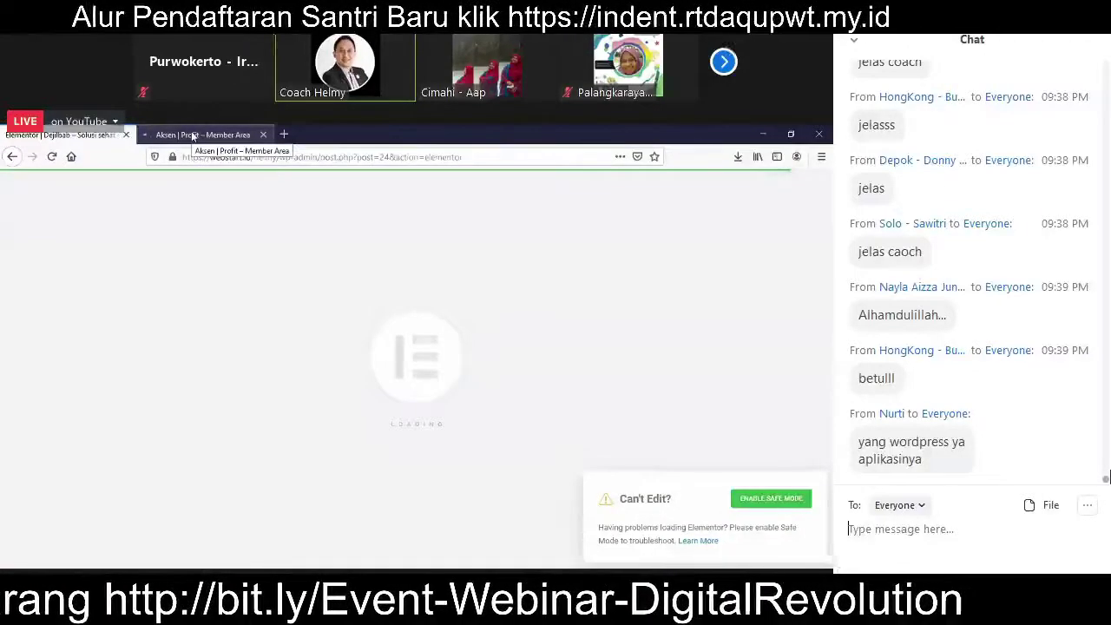
click(193, 135)
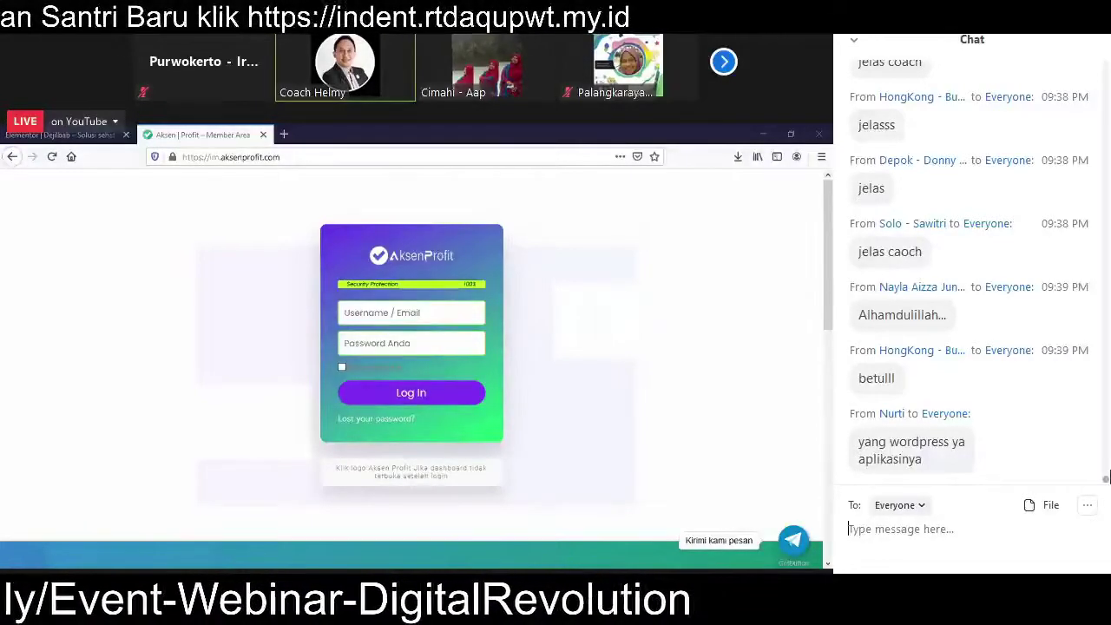
Step: Log in with a saved autofill account, then go back to the Elementor tab
click(382, 311)
key(Down)
key(Down)
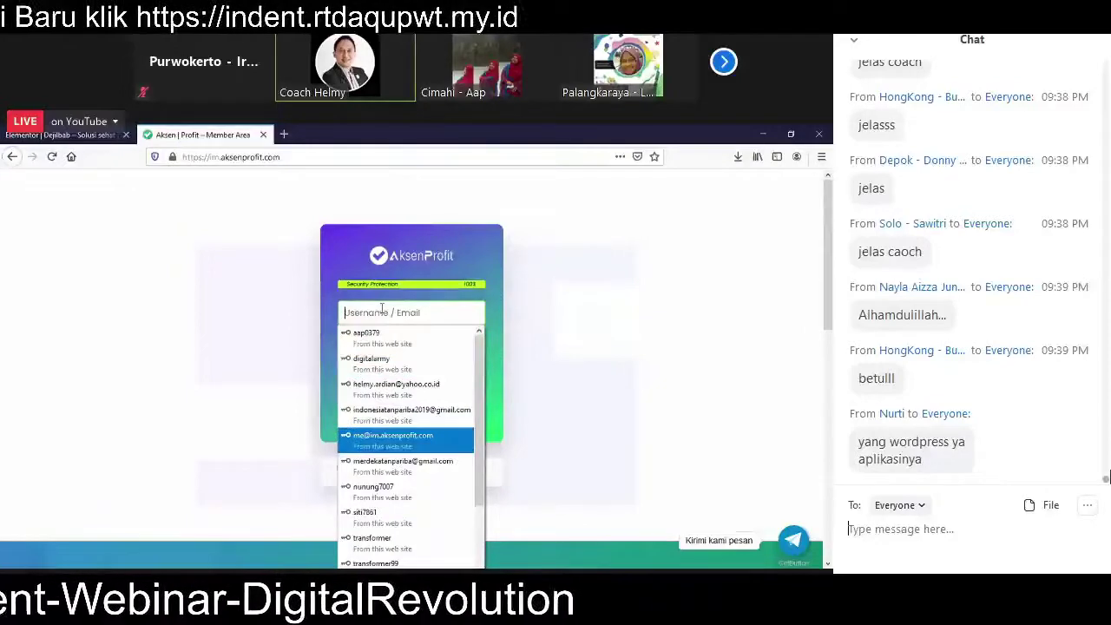
key(Down)
key(Return)
key(Return)
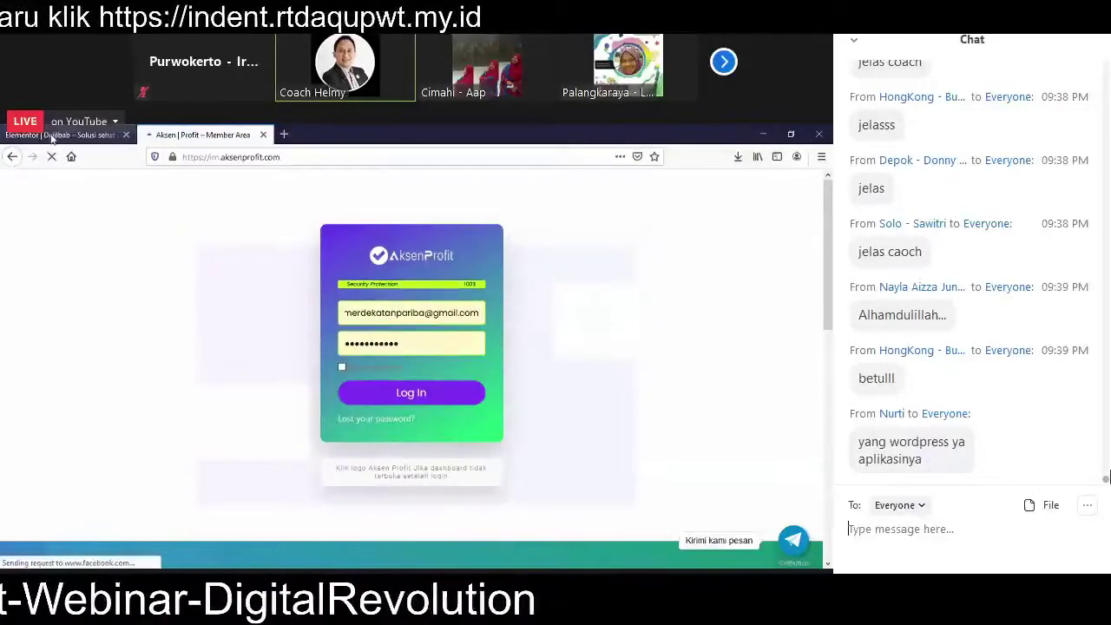
click(52, 135)
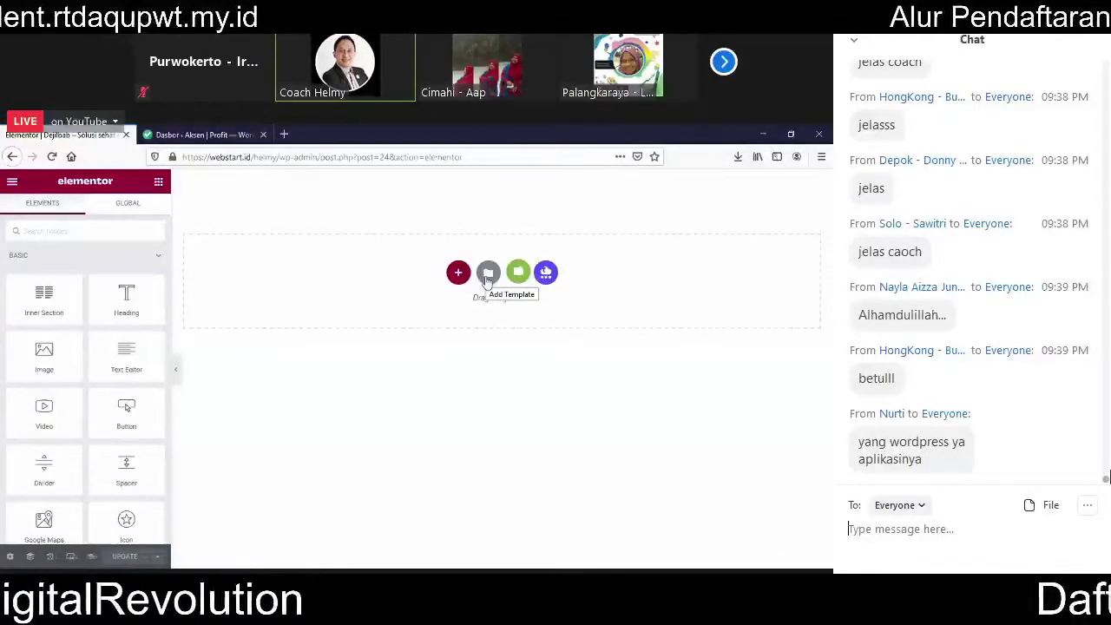
Step: Open Elementor's Add Template library and browse the Pages list down to the Christmas designs
click(488, 274)
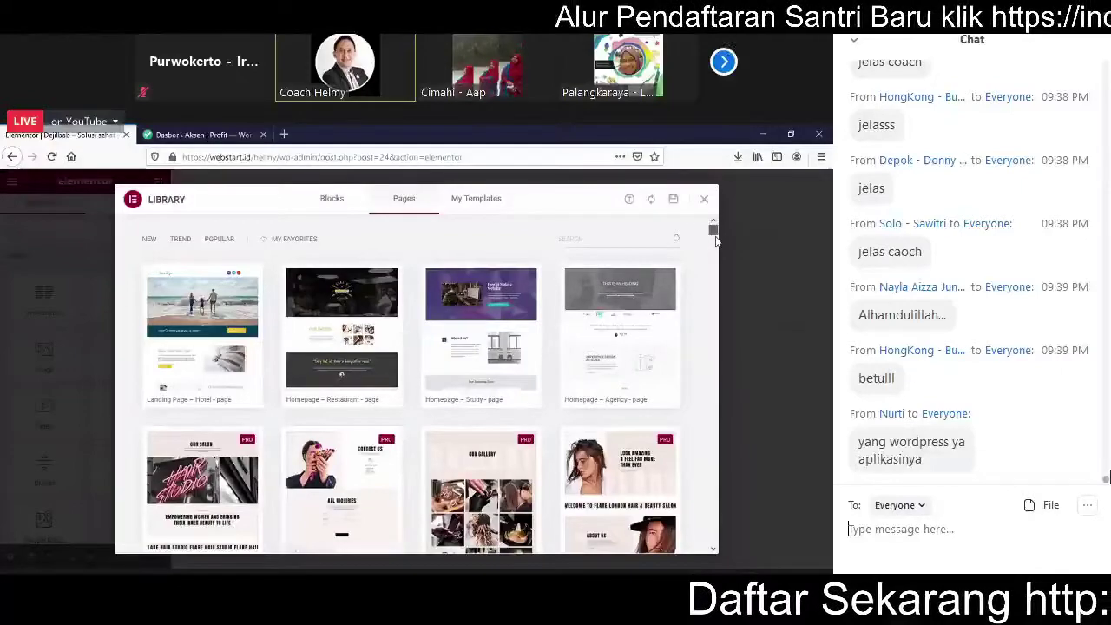
drag(714, 235, 713, 253)
scroll(709, 270, down, 10)
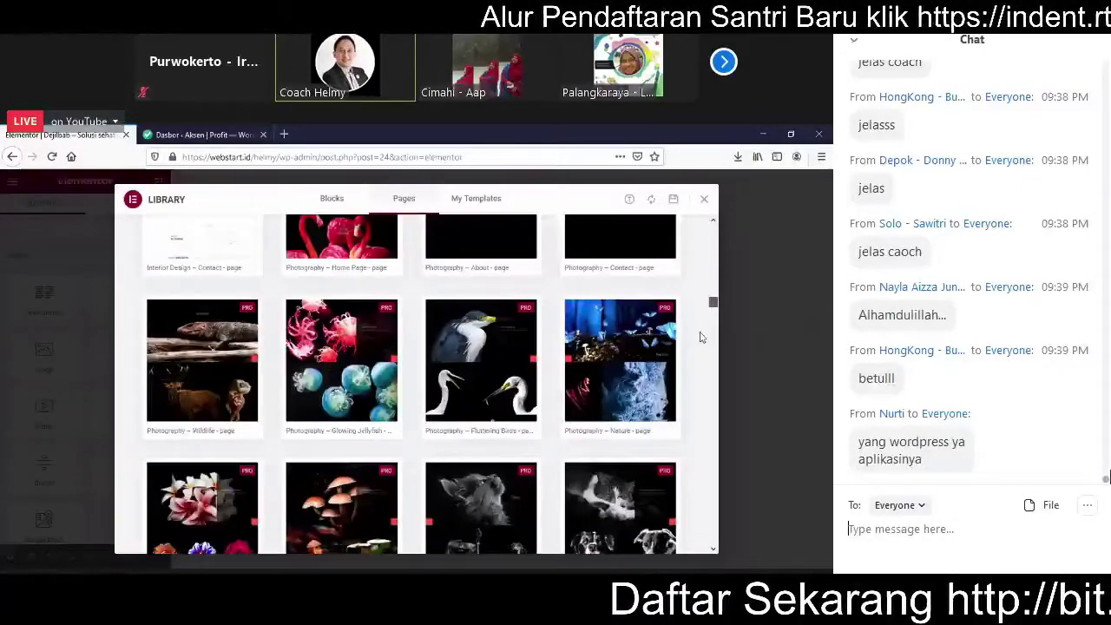
scroll(703, 338, down, 10)
scroll(485, 379, up, 2)
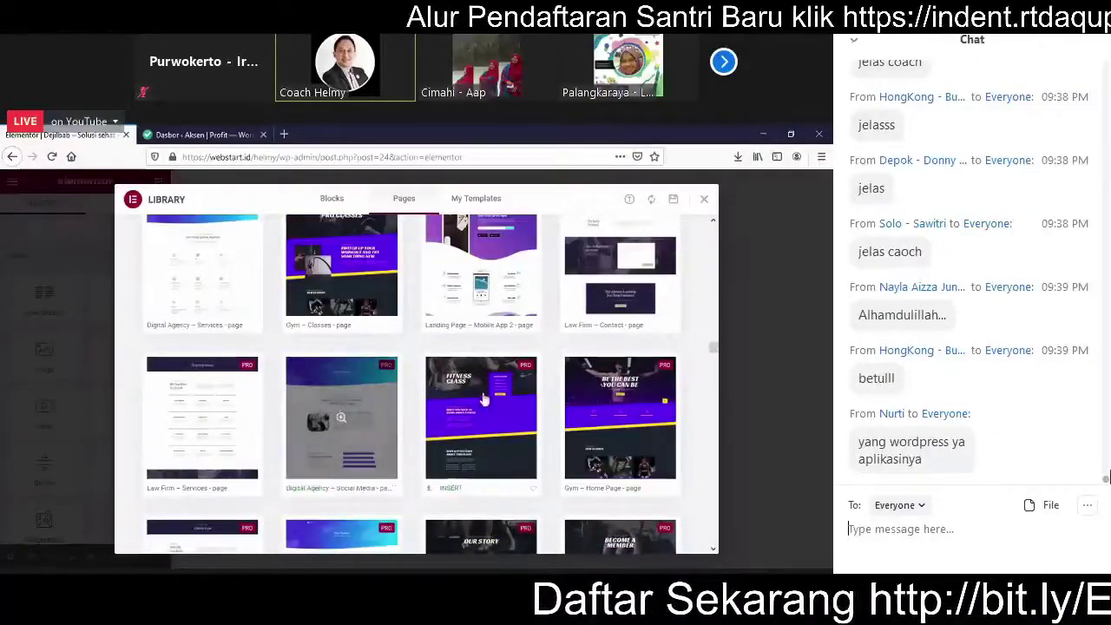
scroll(706, 354, down, 3)
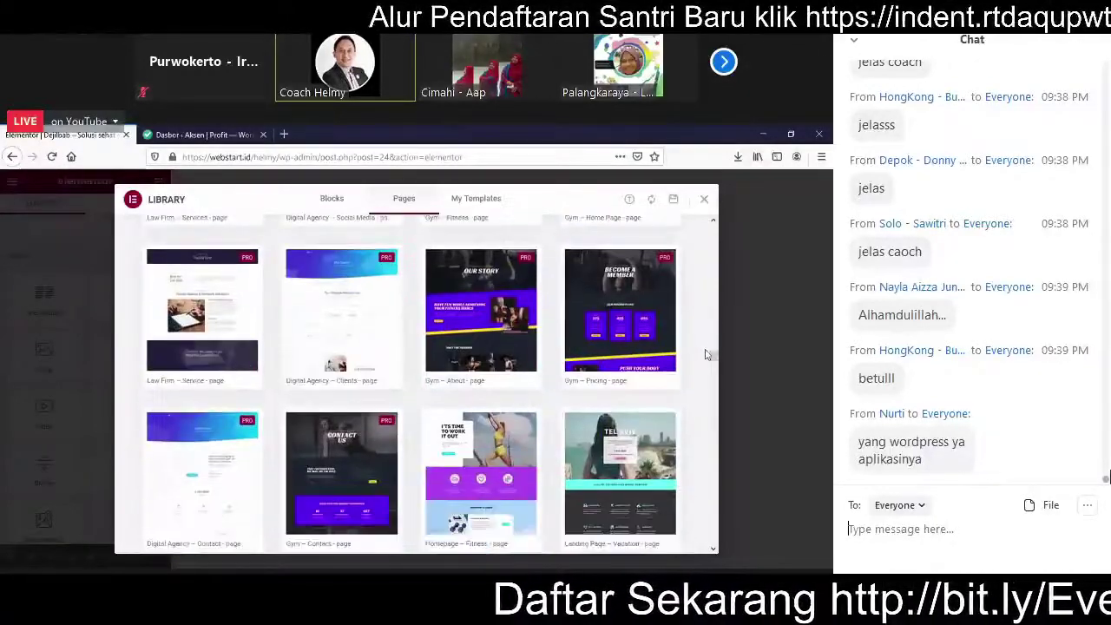
scroll(707, 354, down, 2)
scroll(713, 375, down, 4)
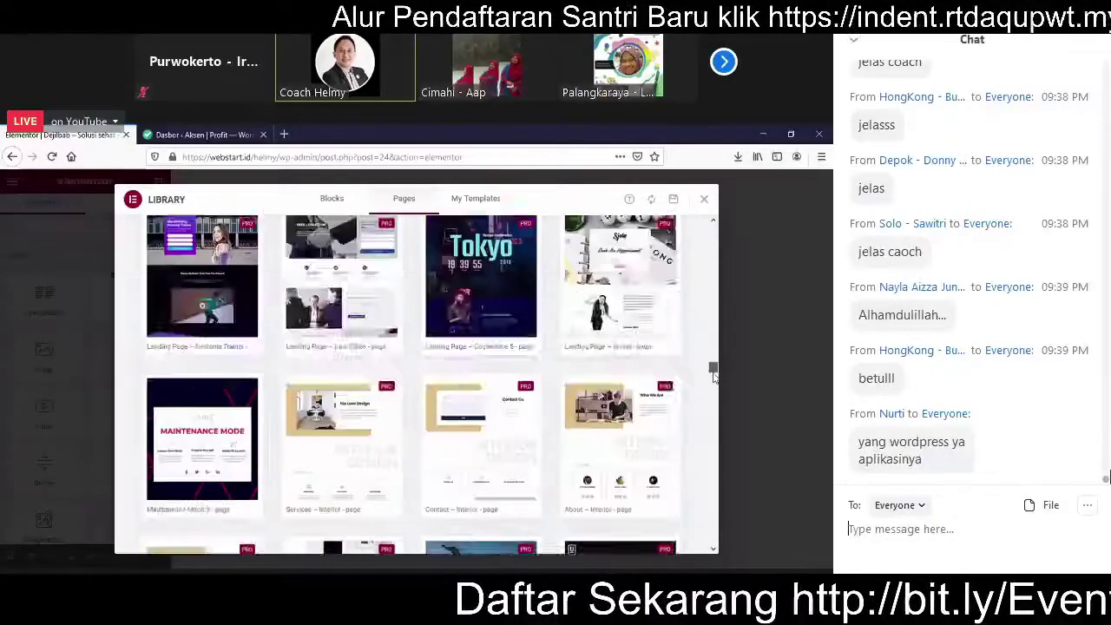
scroll(713, 375, down, 2)
scroll(706, 393, down, 5)
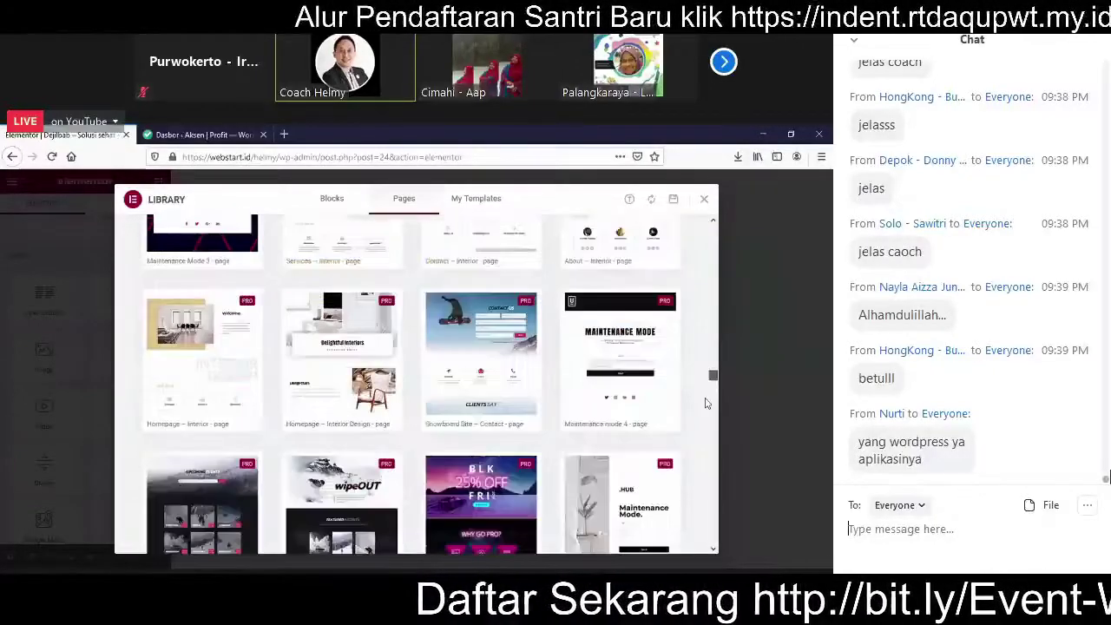
scroll(699, 433, down, 10)
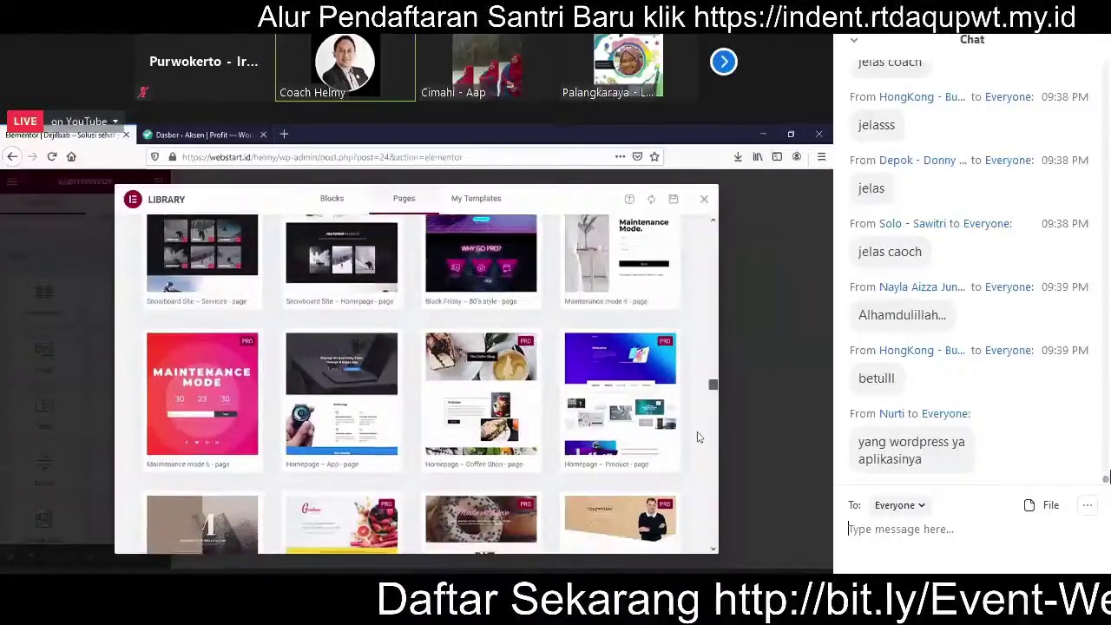
scroll(694, 451, down, 10)
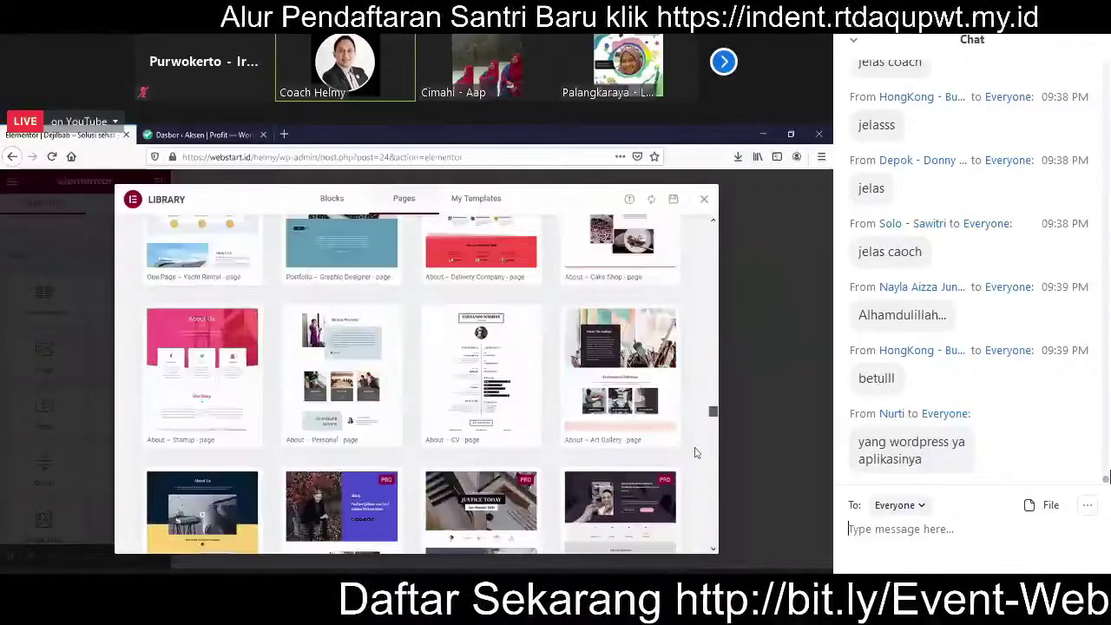
scroll(692, 473, down, 8)
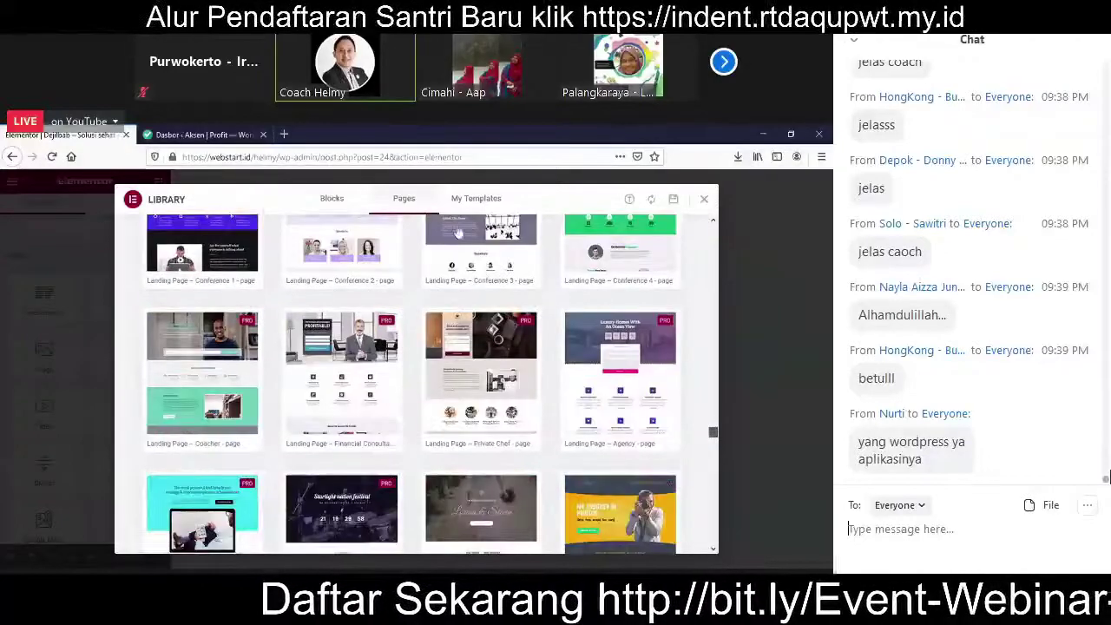
scroll(473, 239, down, 5)
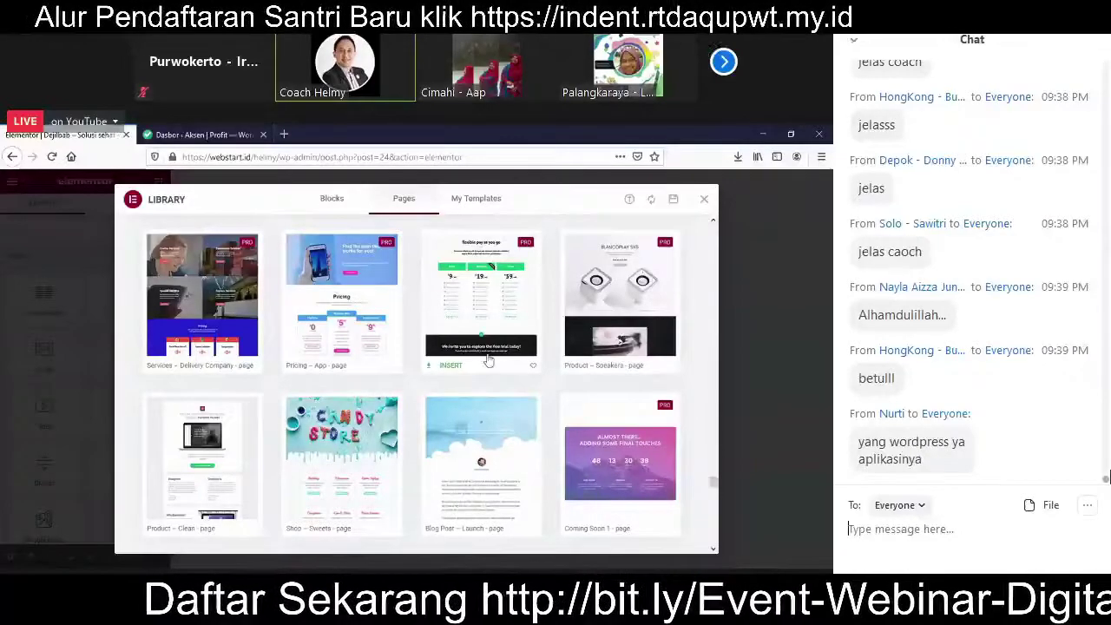
scroll(486, 360, down, 3)
scroll(488, 358, down, 1)
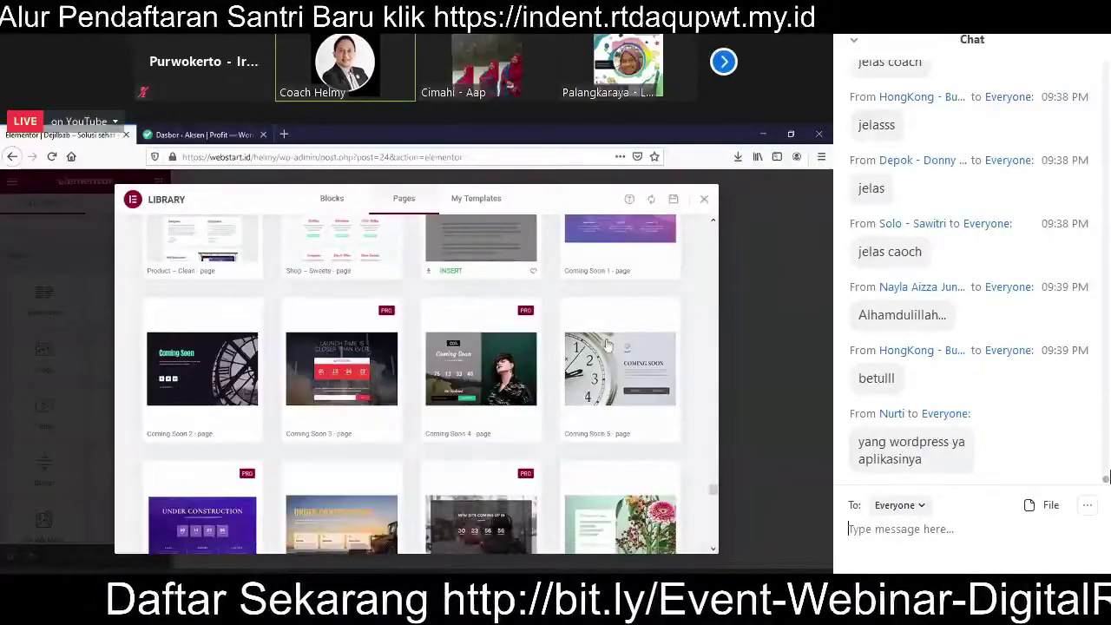
scroll(607, 345, down, 10)
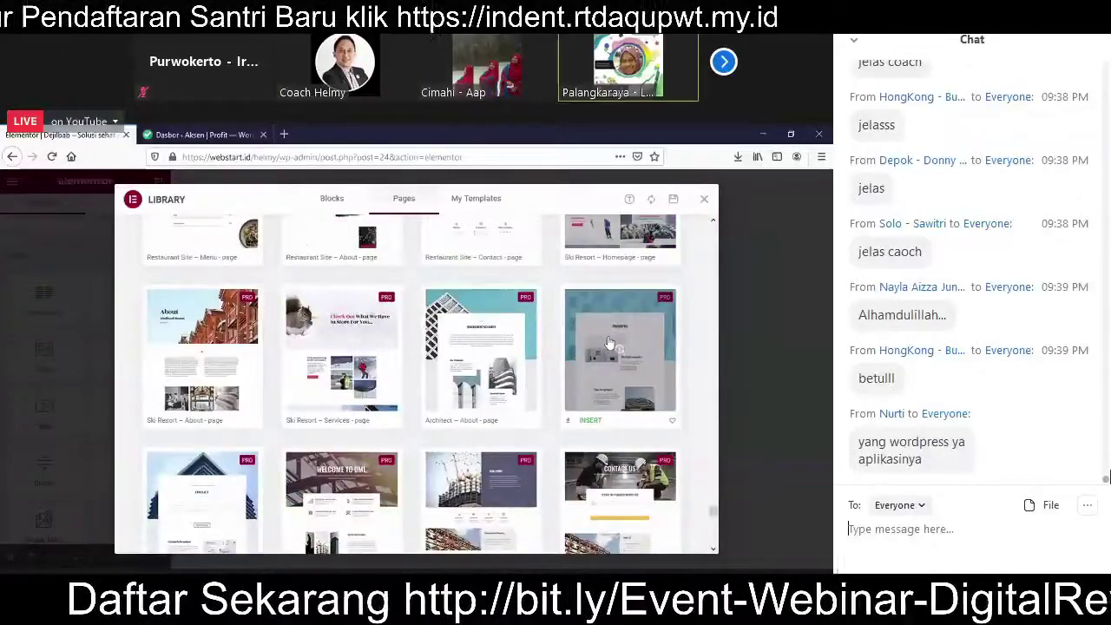
scroll(607, 345, down, 10)
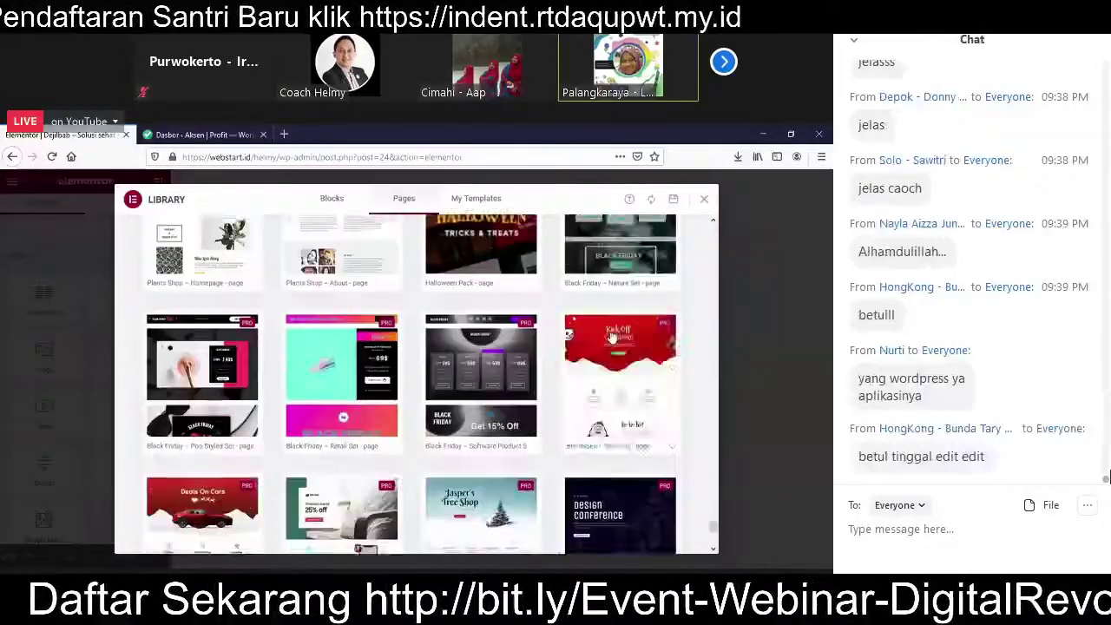
scroll(612, 336, down, 1)
scroll(562, 380, down, 5)
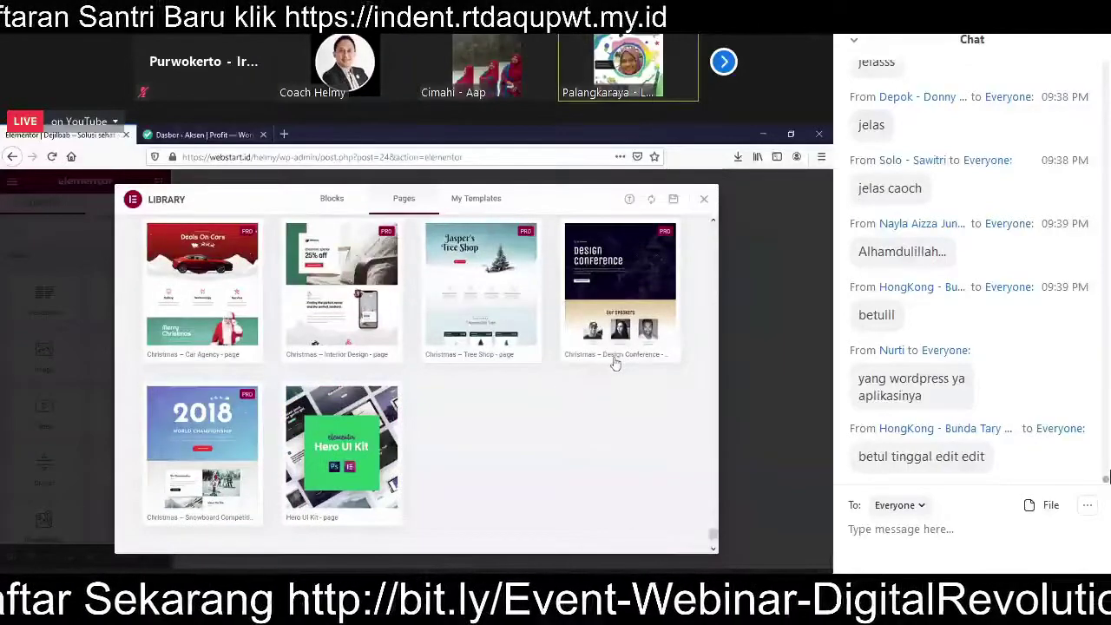
scroll(614, 363, up, 2)
Step: Preview the Christmas – Design Conference template and insert it into the Dejilbab page
click(611, 361)
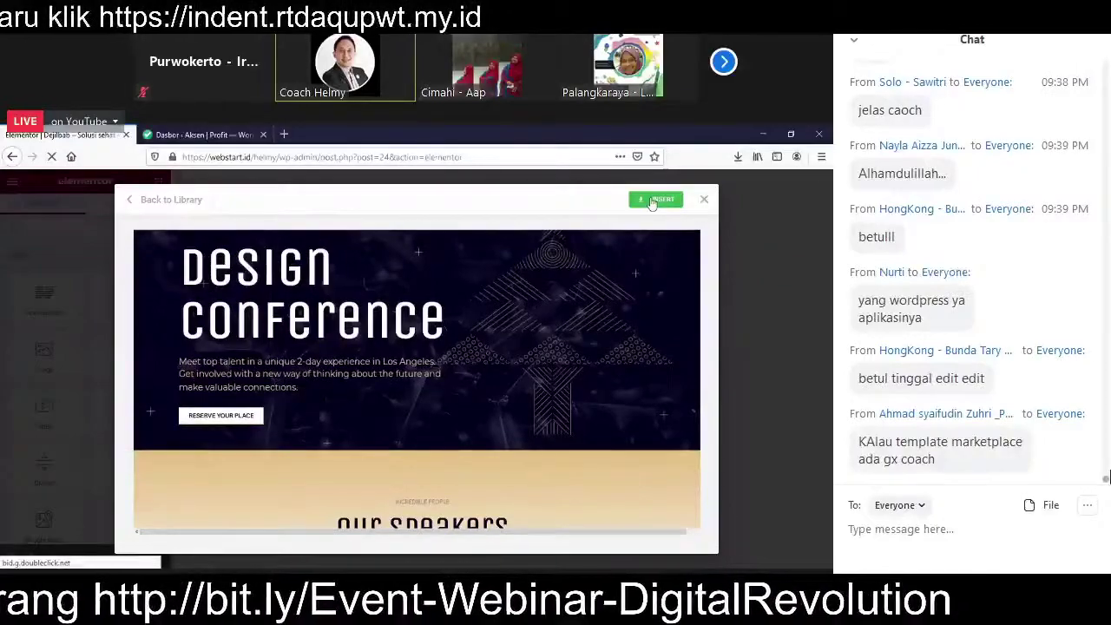
click(653, 201)
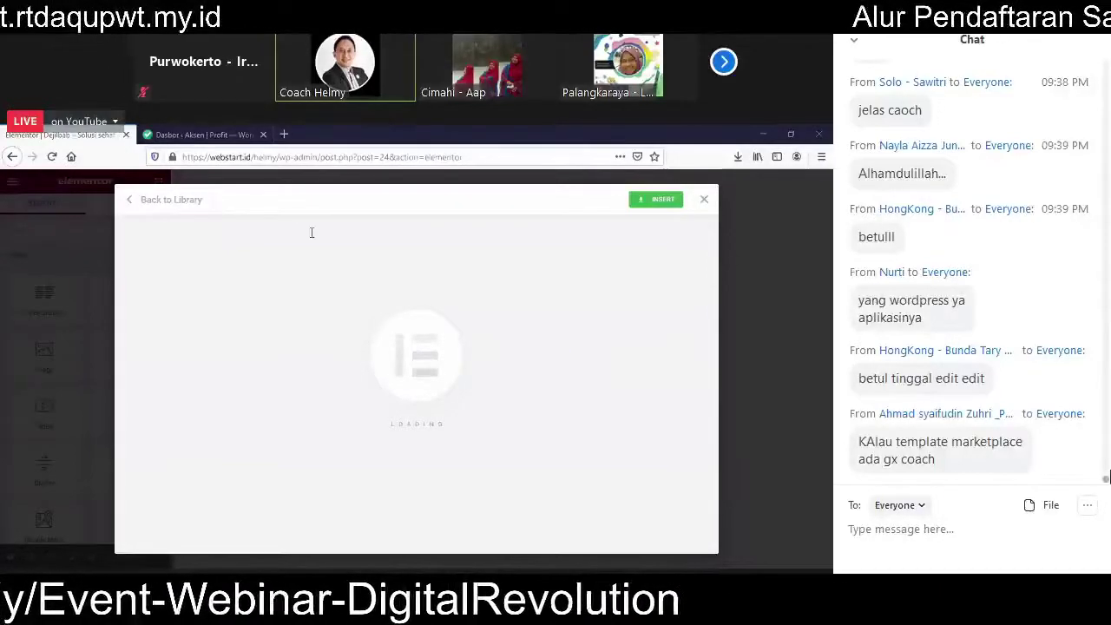
Step: Add '2. Edit Template ==> Siapkan bahan untuk dijadikan content di landing page' below step 1 in Notepad
key(alt+Tab)
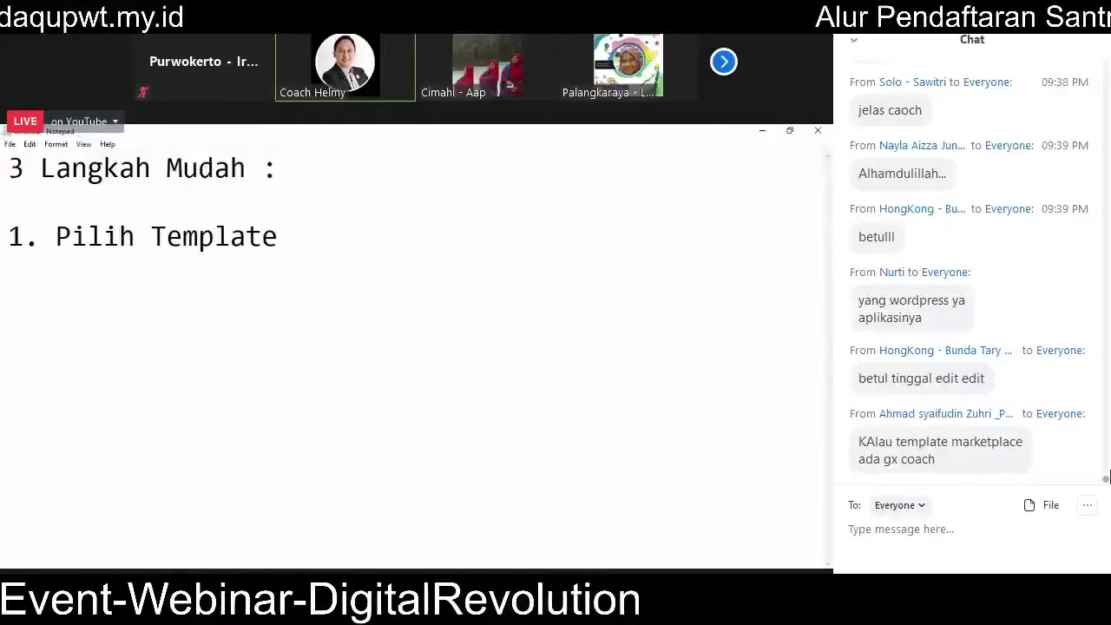
key(Return)
text(2. E)
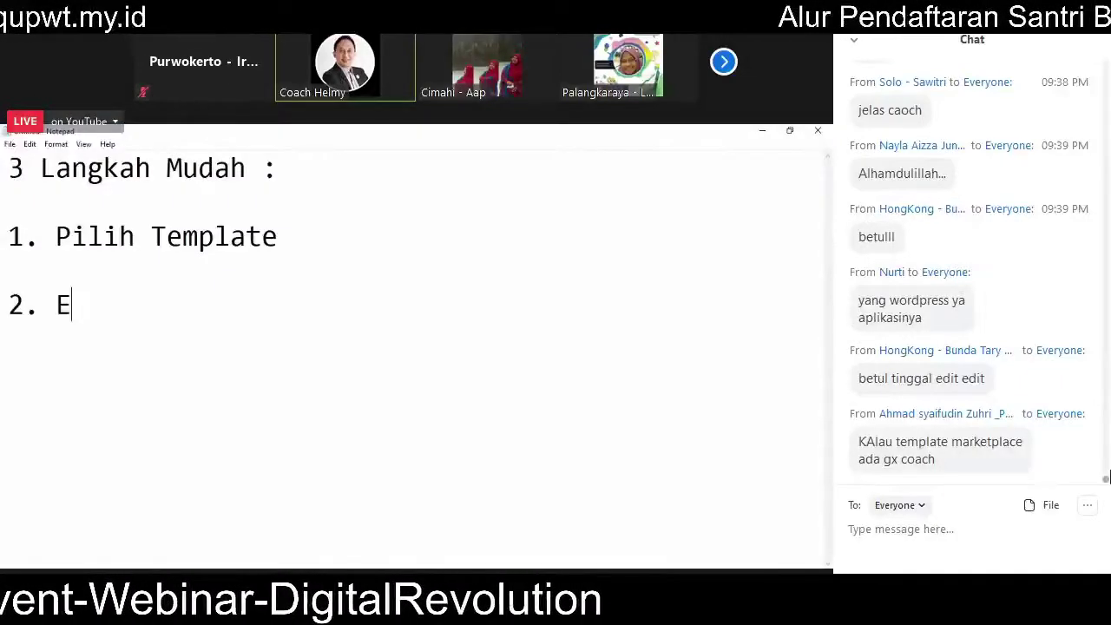
text(dit Templa)
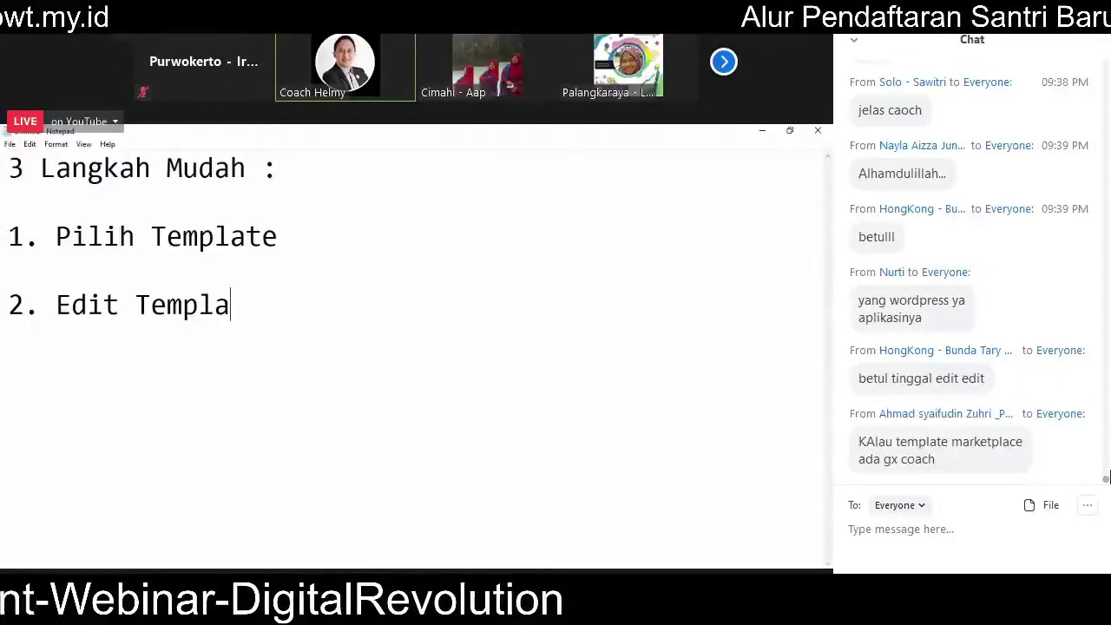
text(te ==> Si)
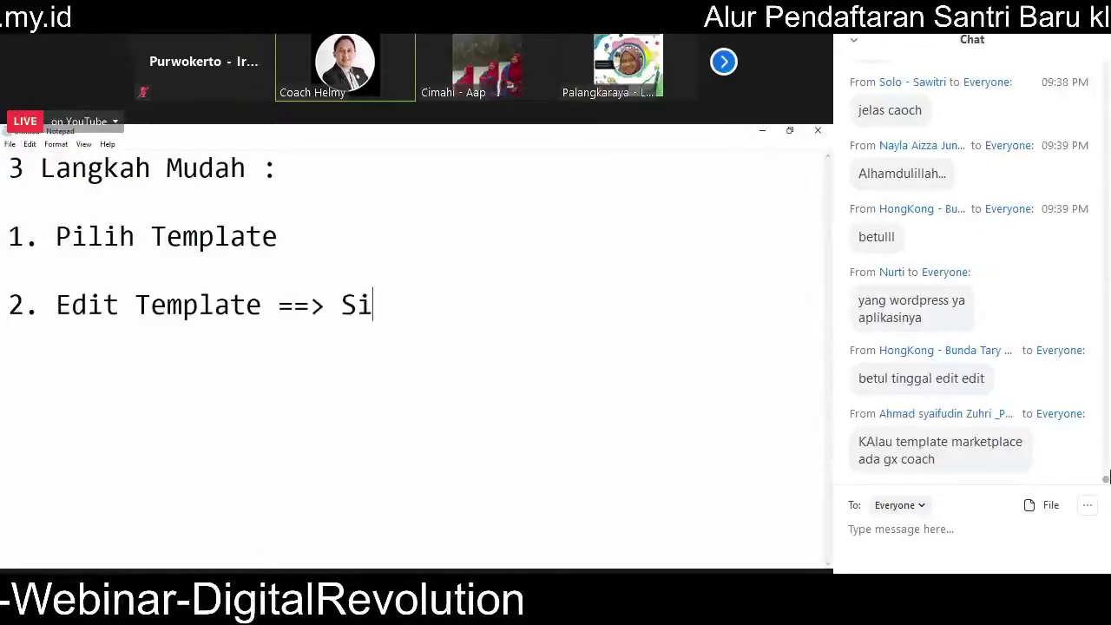
text(apkan ba)
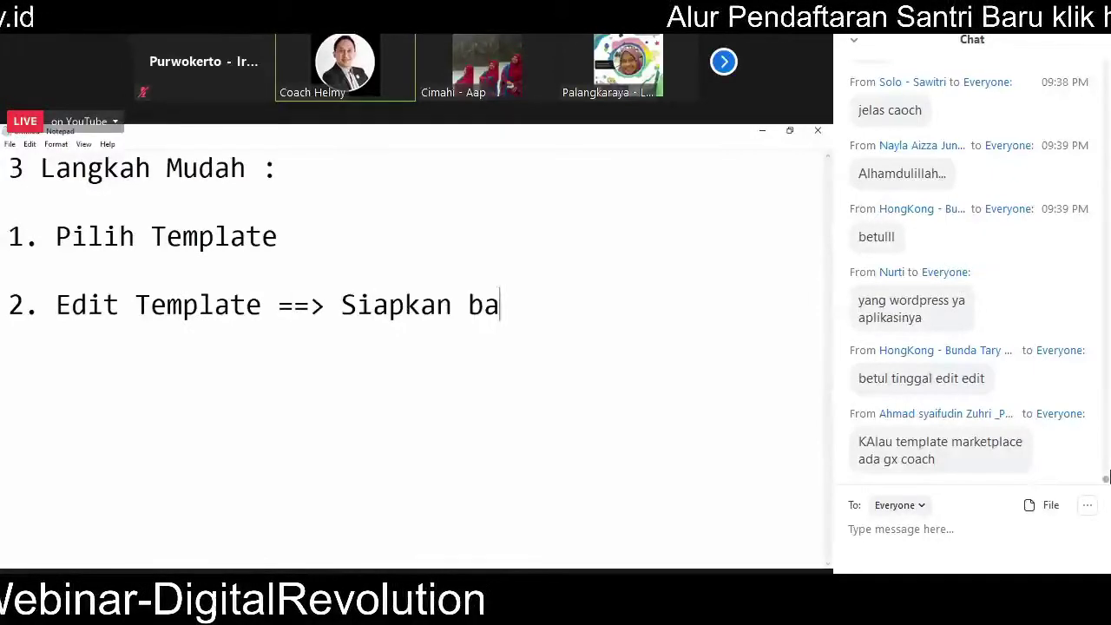
text(han u)
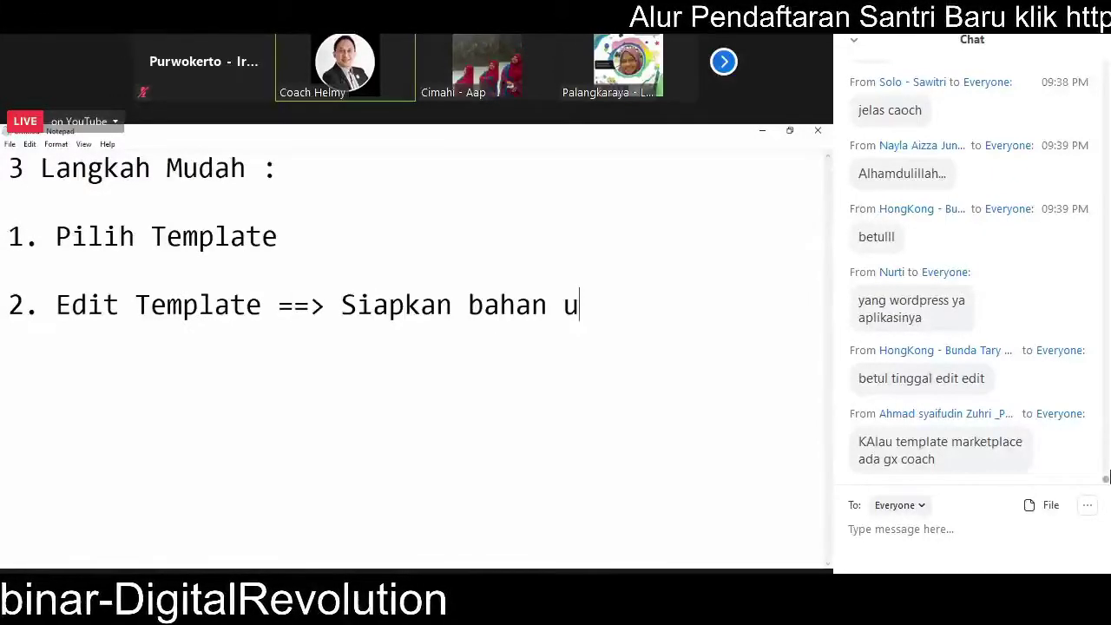
text(ntuk dijad)
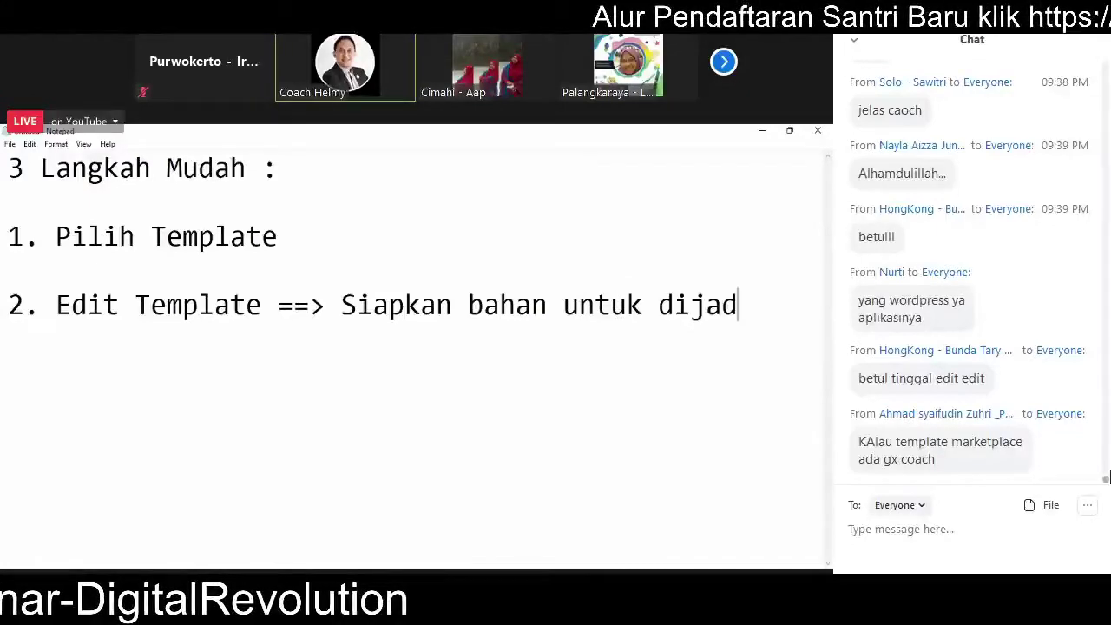
text(ikan content di landing page)
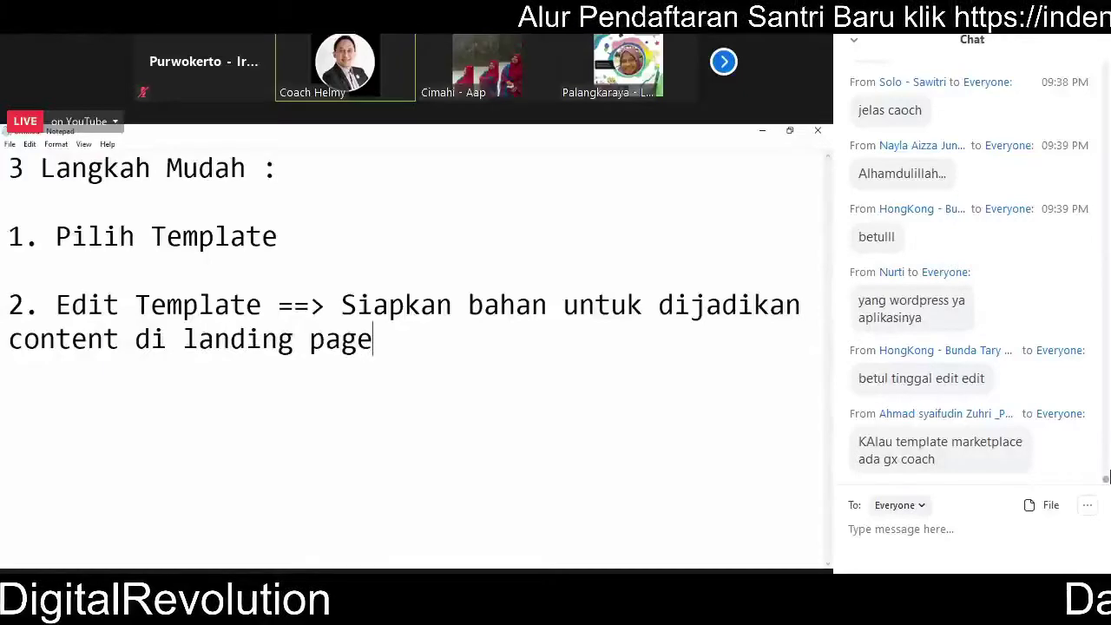
key(Return)
key(Return)
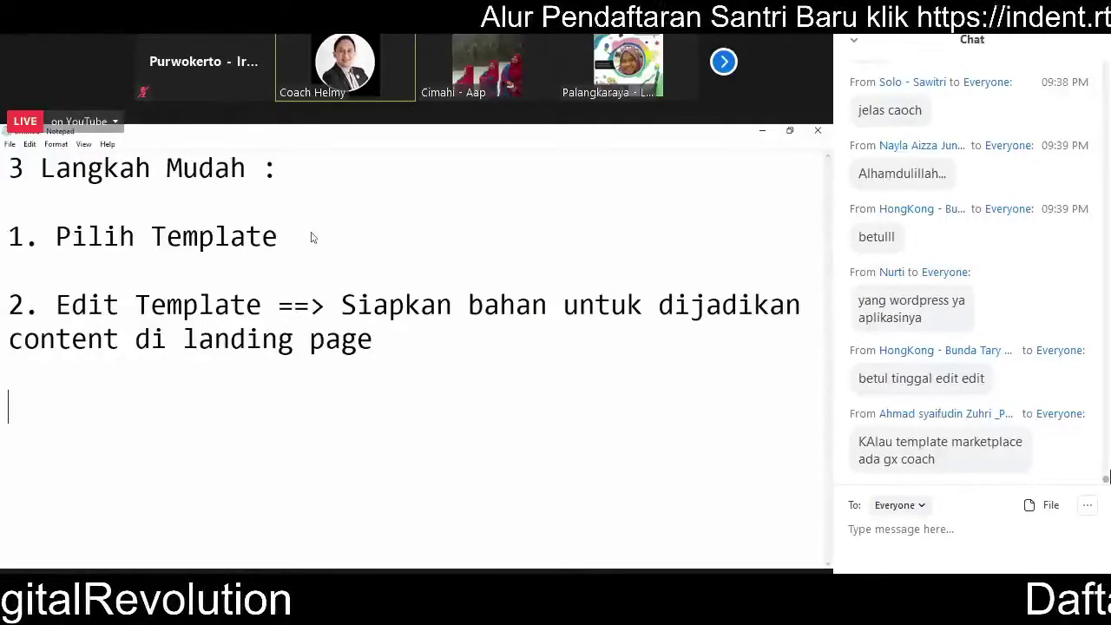
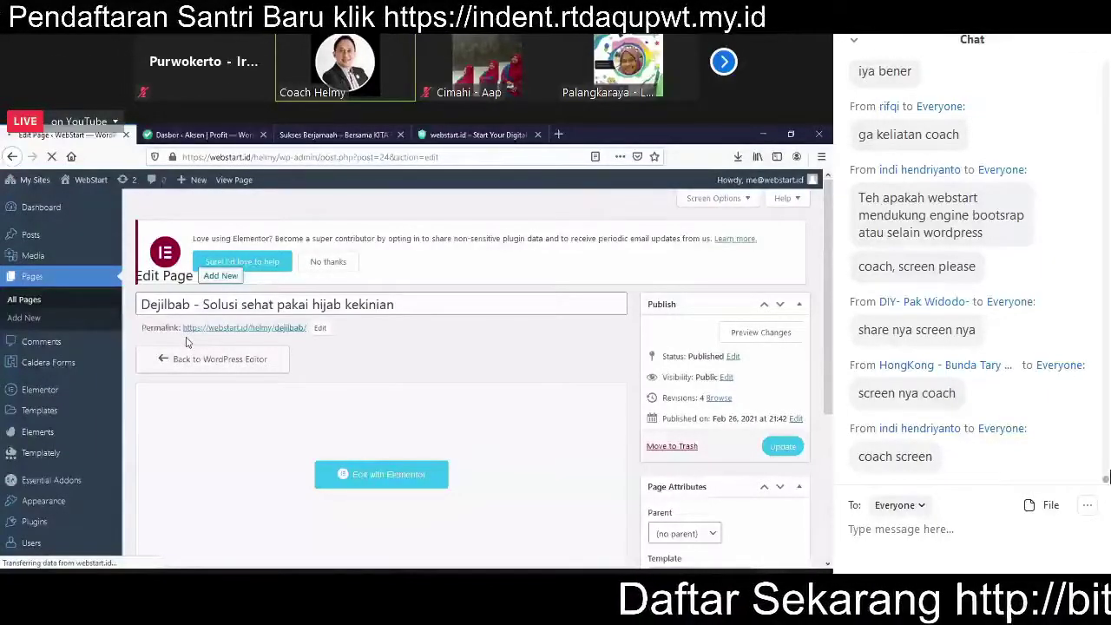
Step: Scroll the Dejilbab Edit Page screen down to Page Attributes, showing the Elementor Canvas template
scroll(71, 408, down, 3)
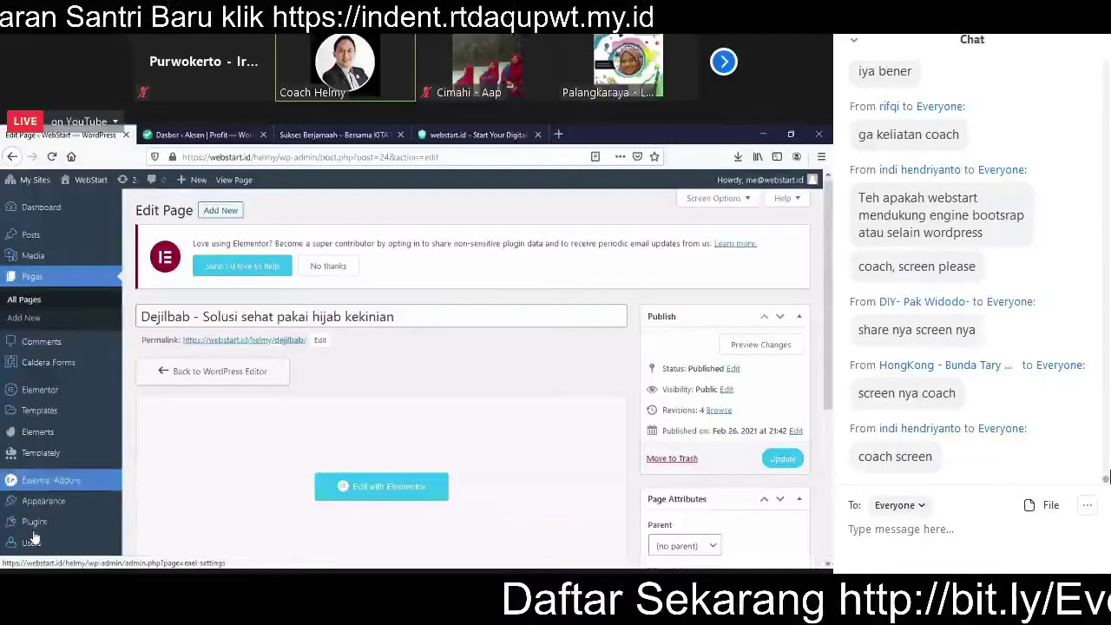
scroll(44, 503, down, 4)
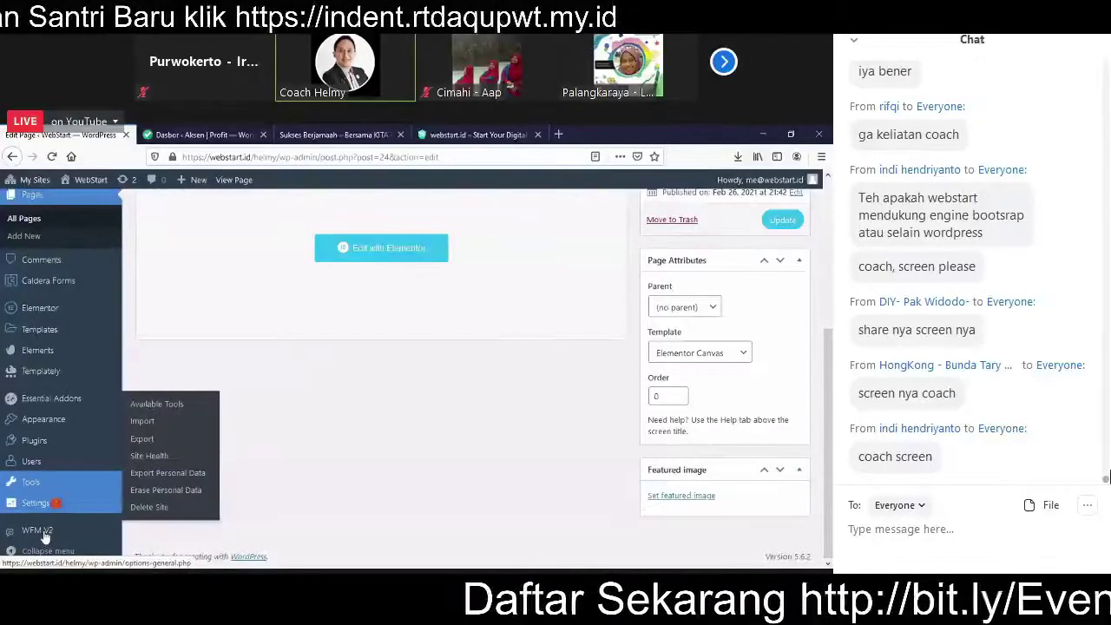
Step: Go to WFM V2 and decline Elementor's usage-data sharing notice
click(45, 534)
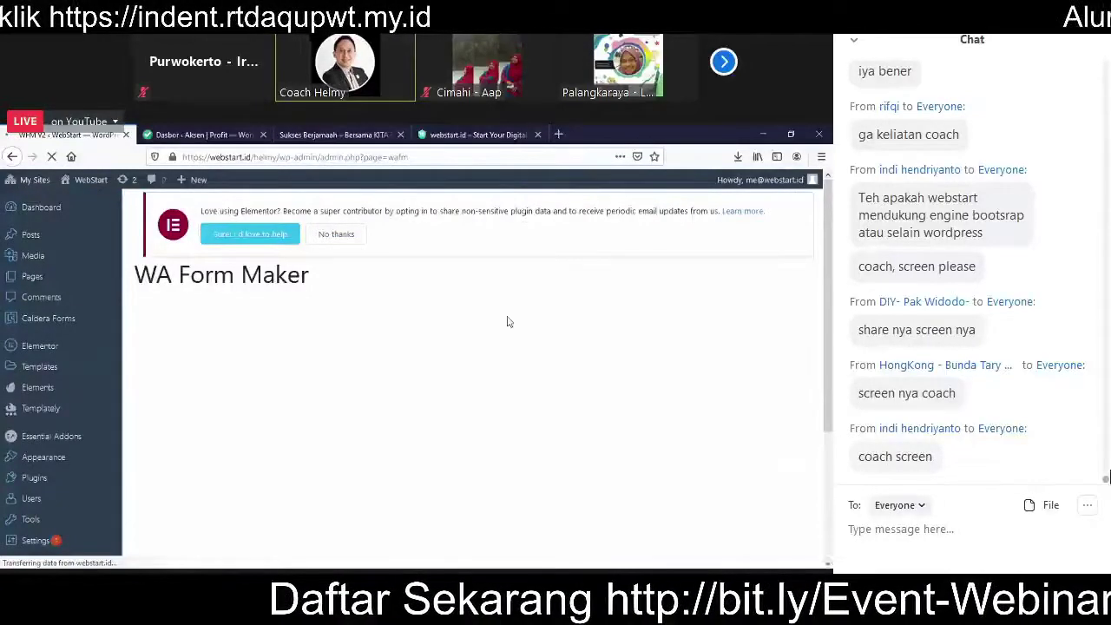
click(340, 235)
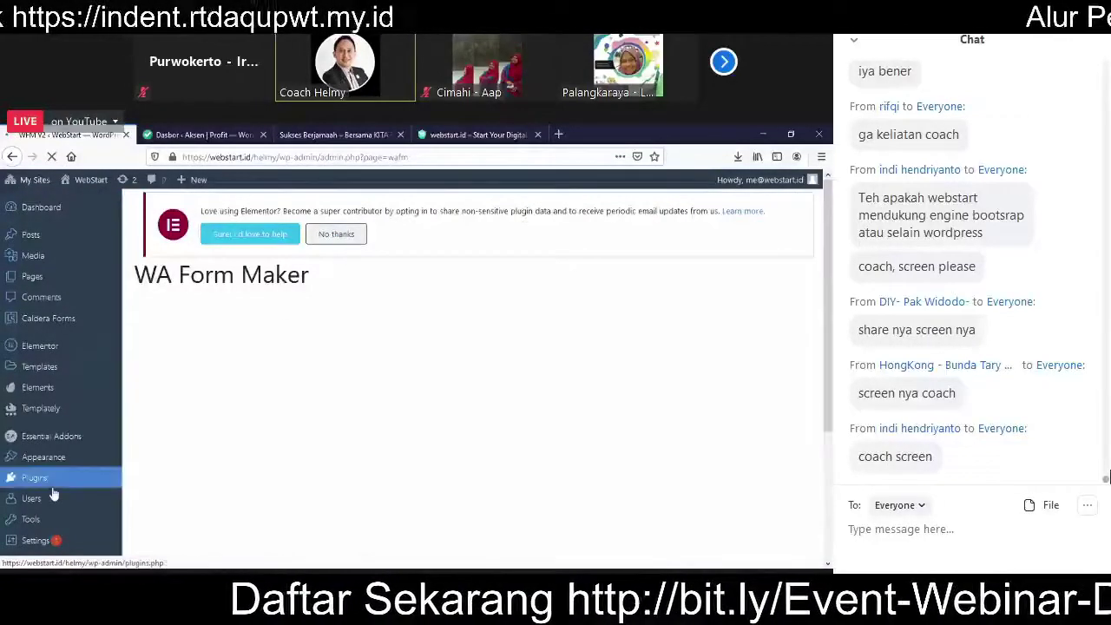
click(338, 240)
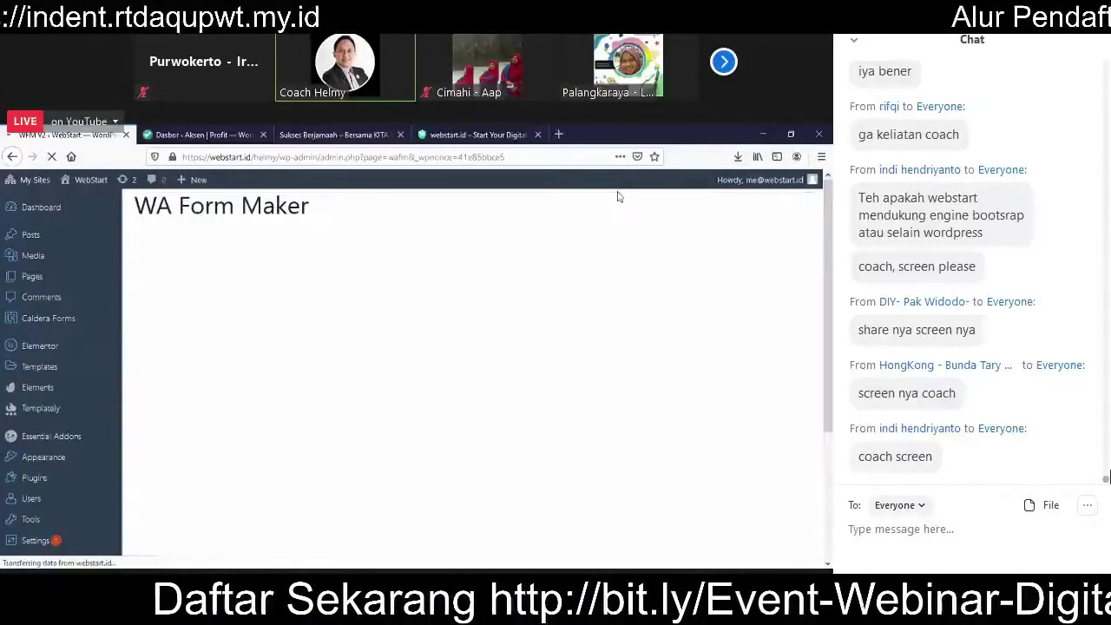
Step: Open the WFM V2 Wa Numbers list of WhatsApp reception numbers
drag(829, 269, 832, 310)
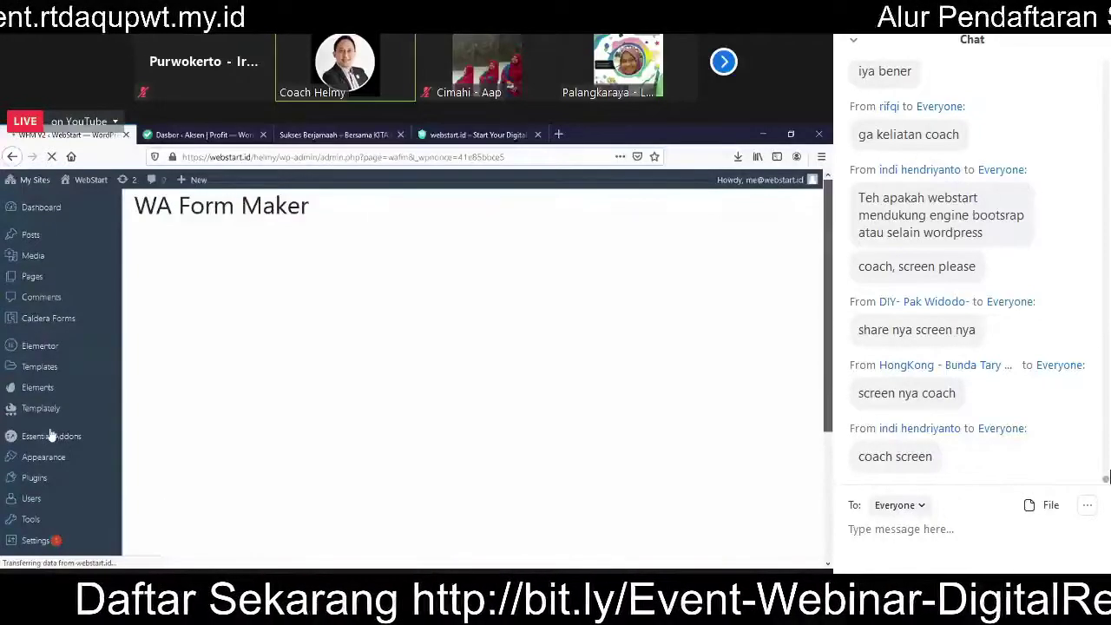
scroll(32, 424, down, 3)
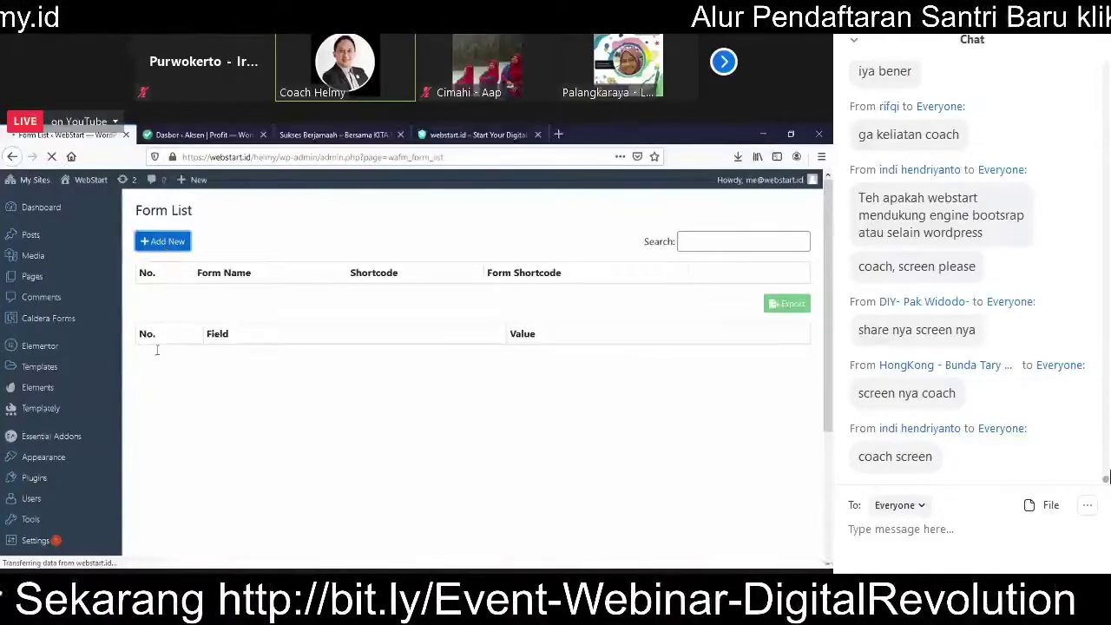
scroll(148, 367, down, 3)
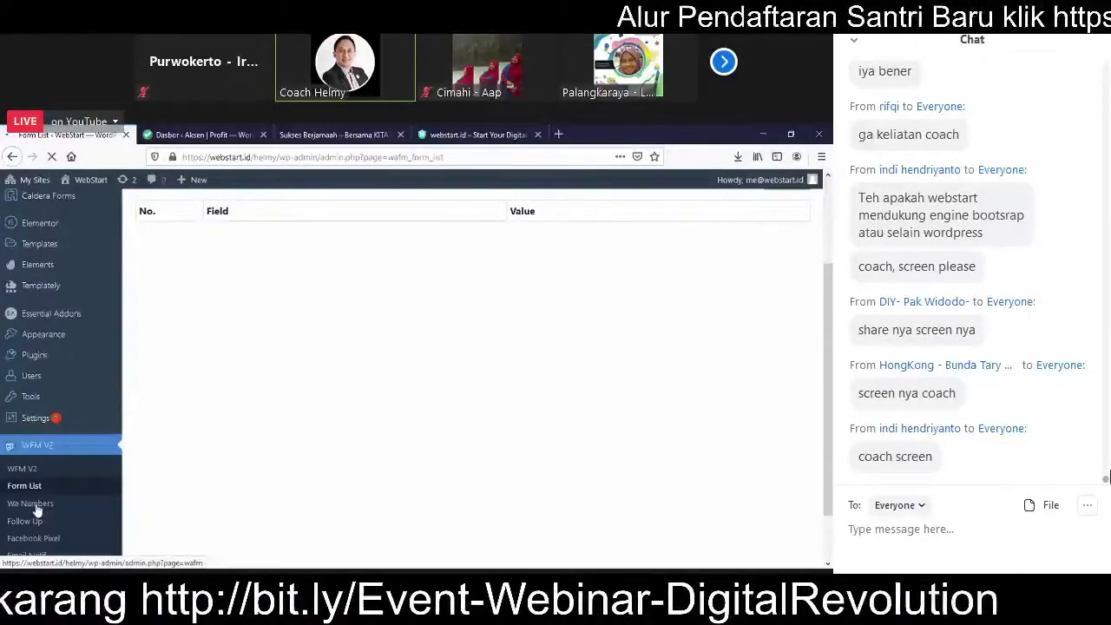
click(30, 503)
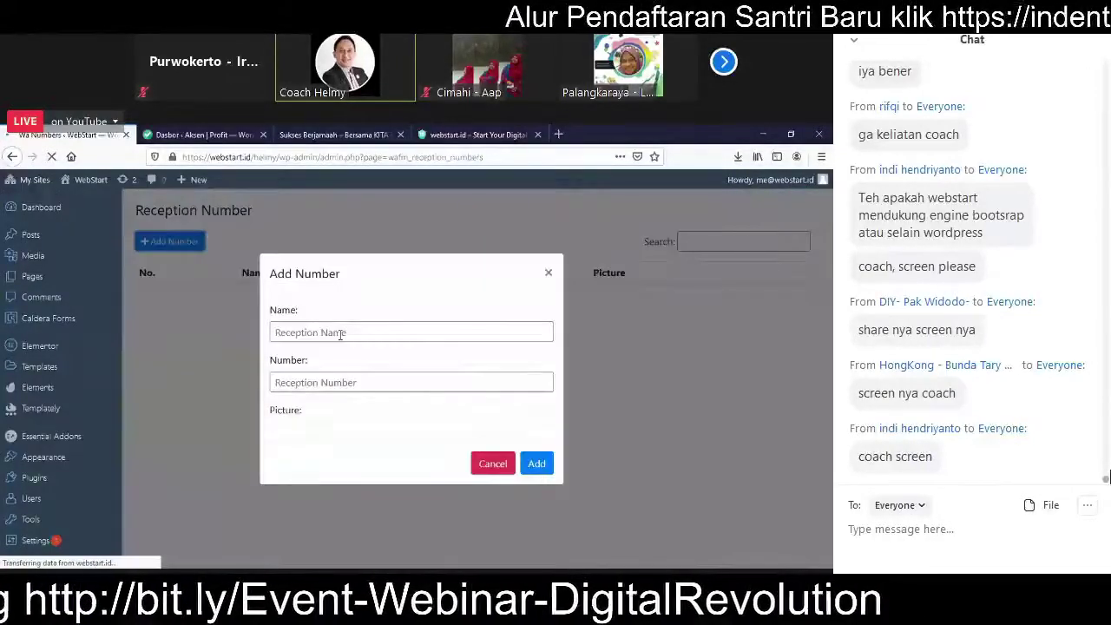
Step: Save a reception entry with the contact's name and 62-prefixed WhatsApp number
click(340, 333)
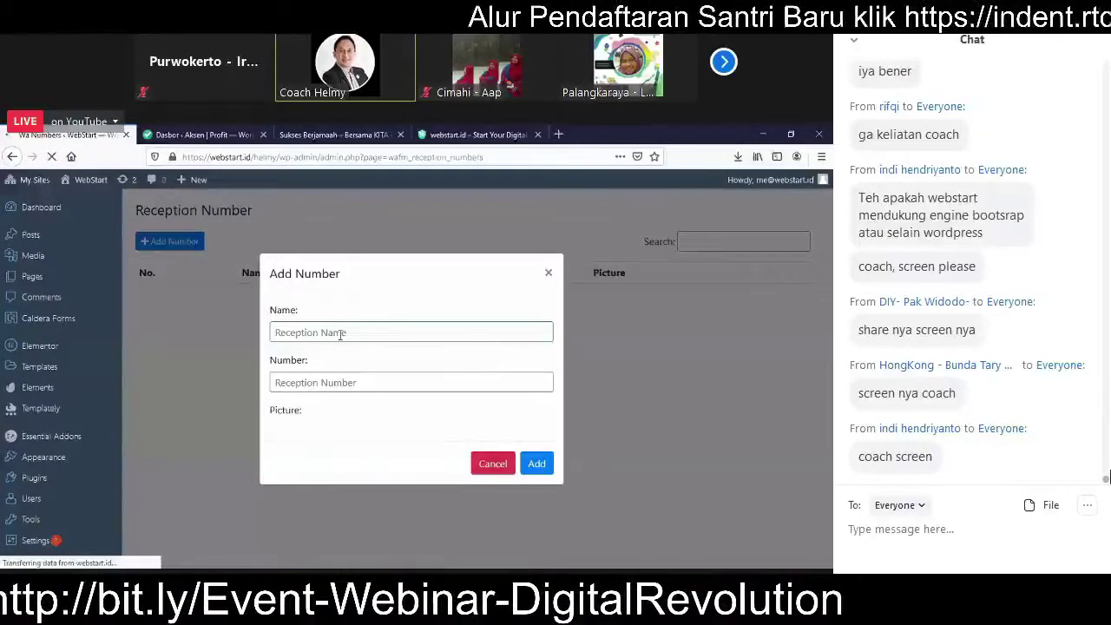
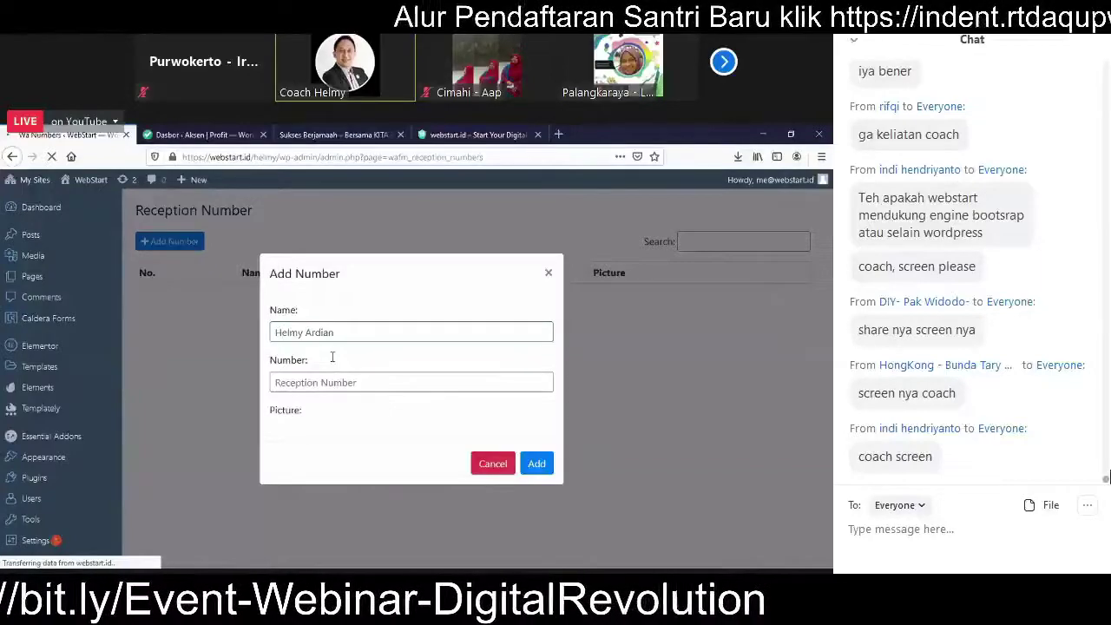
key(Tab)
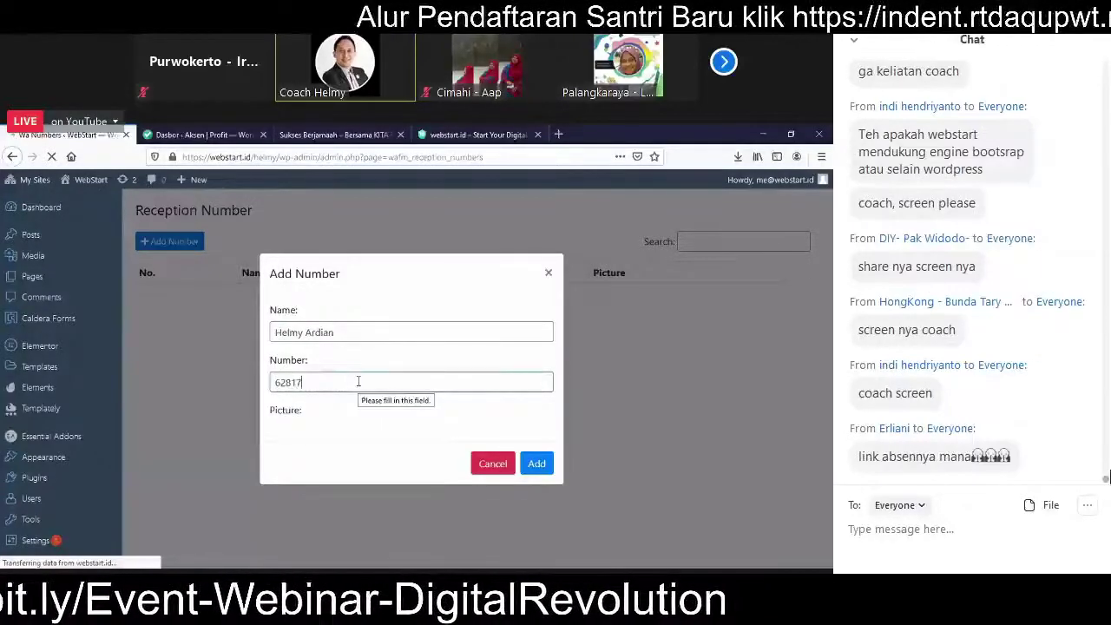
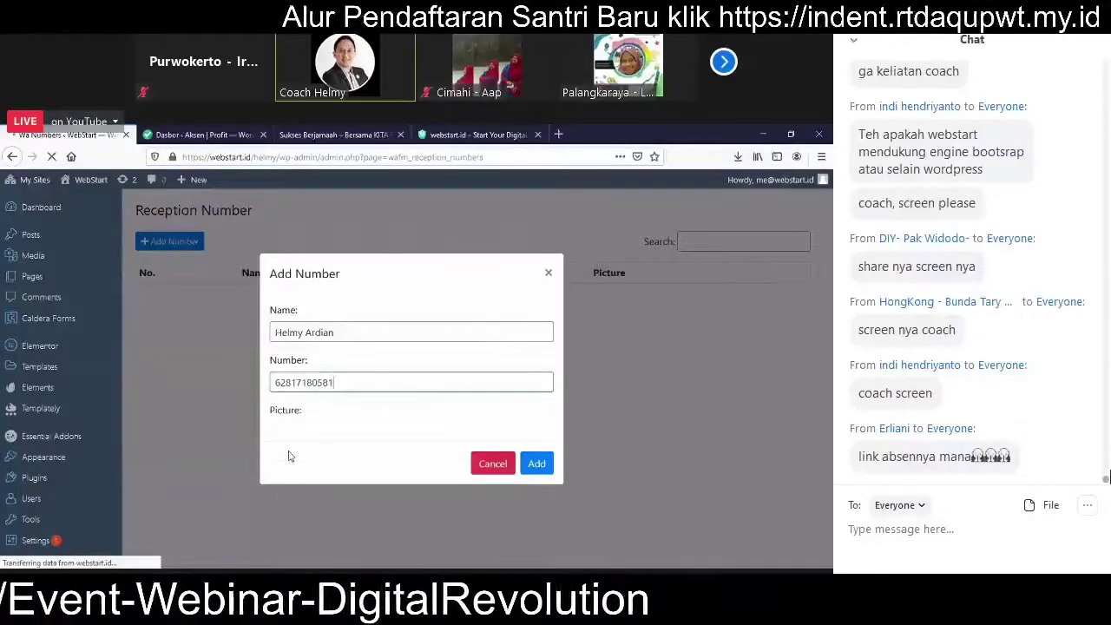
double_click(399, 416)
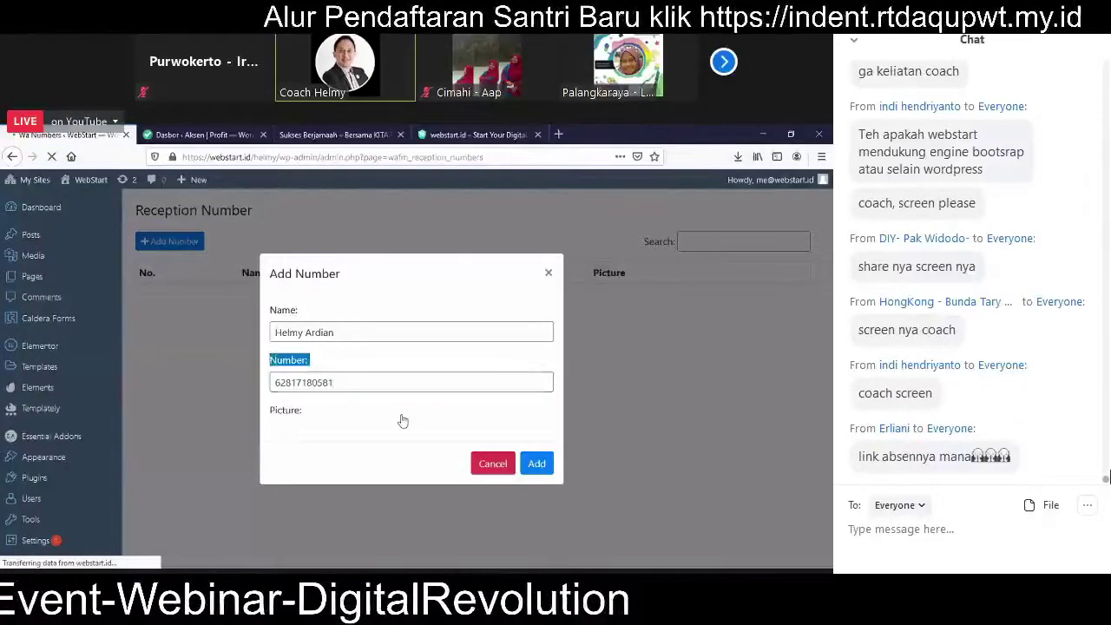
click(538, 467)
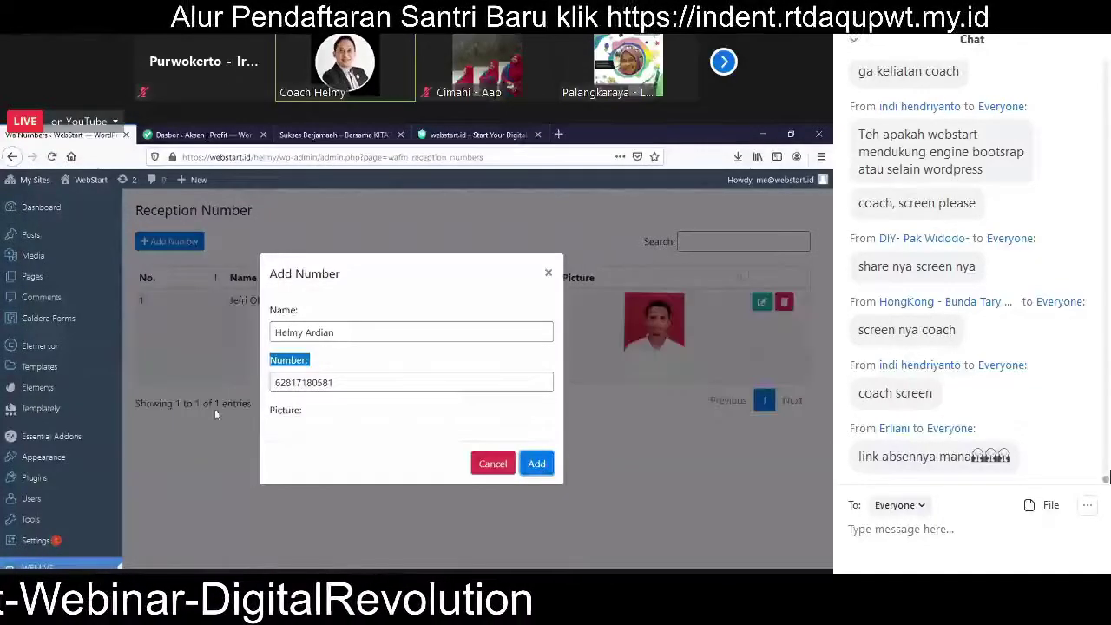
click(548, 273)
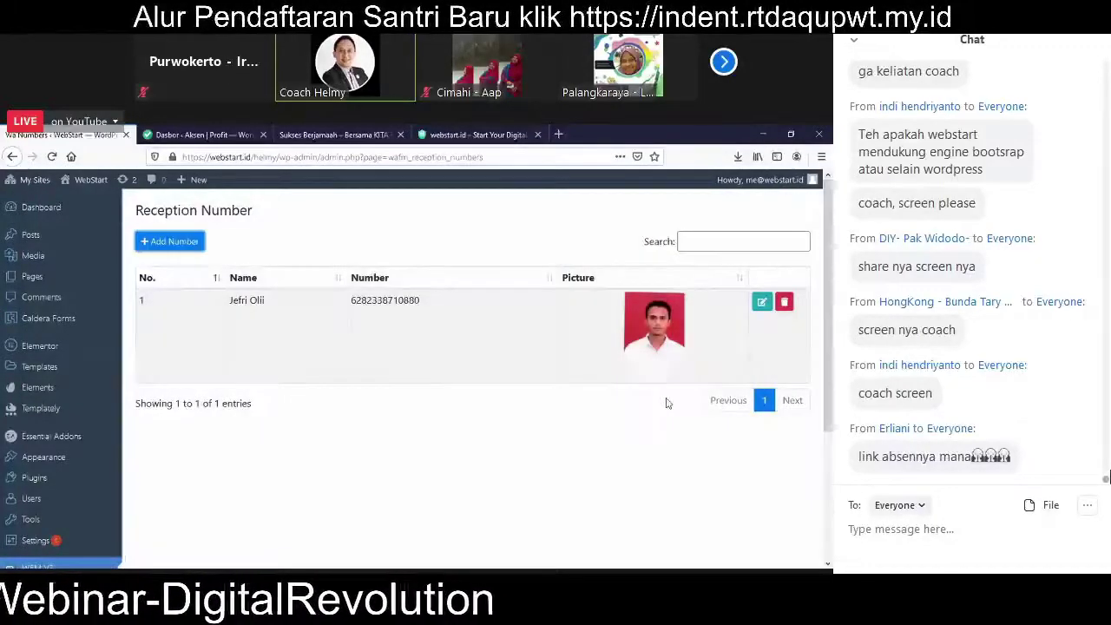
Step: Add another reception entry with the same contact name and a different 62-prefixed number
click(160, 245)
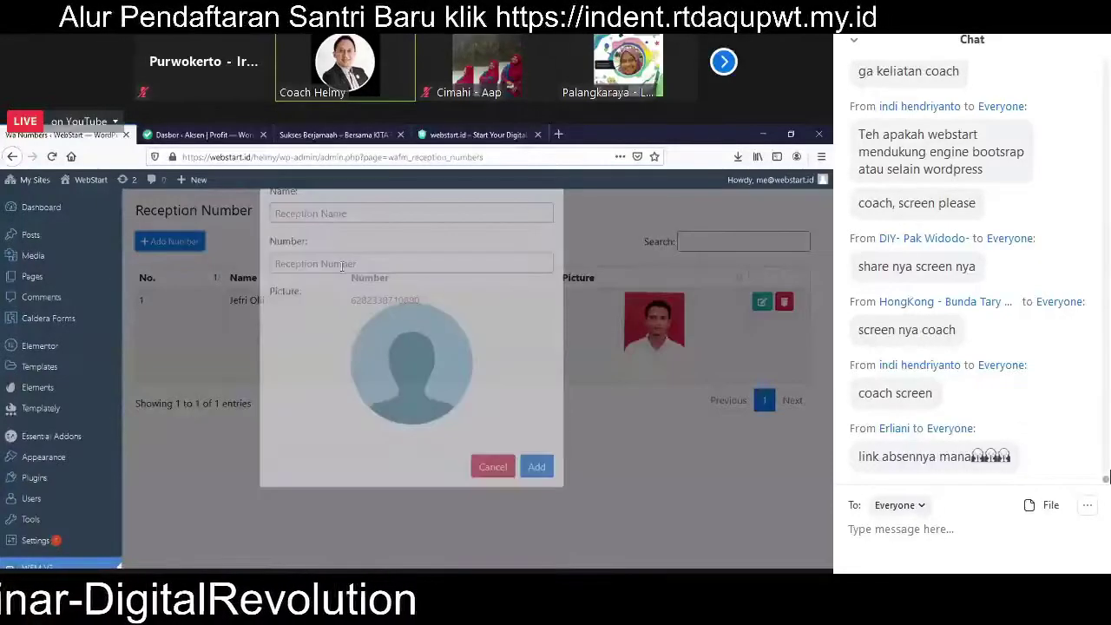
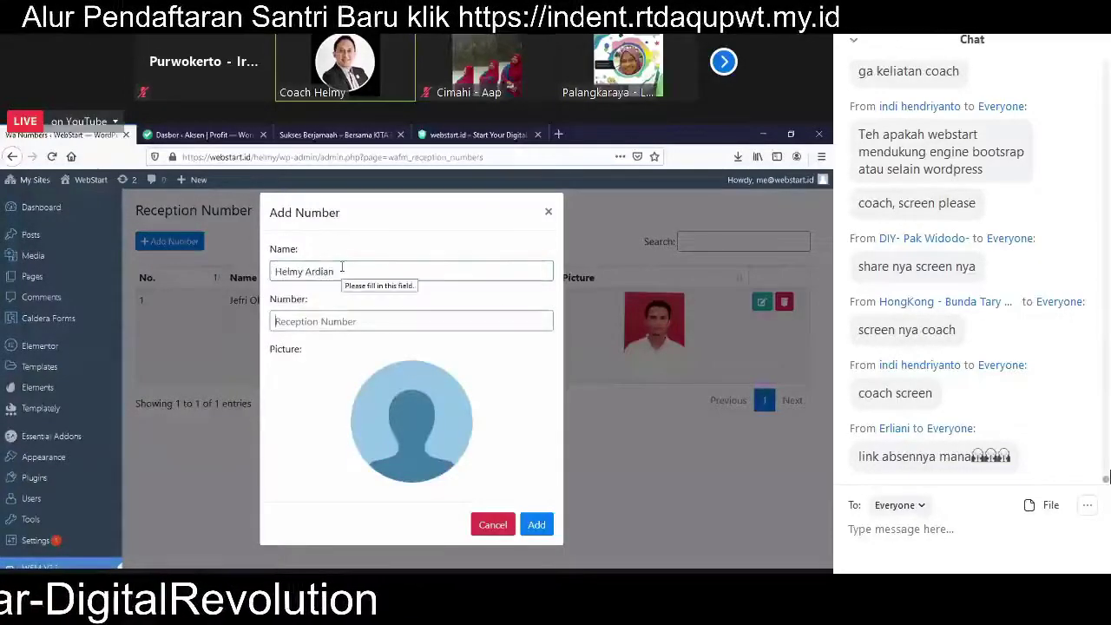
key(Tab)
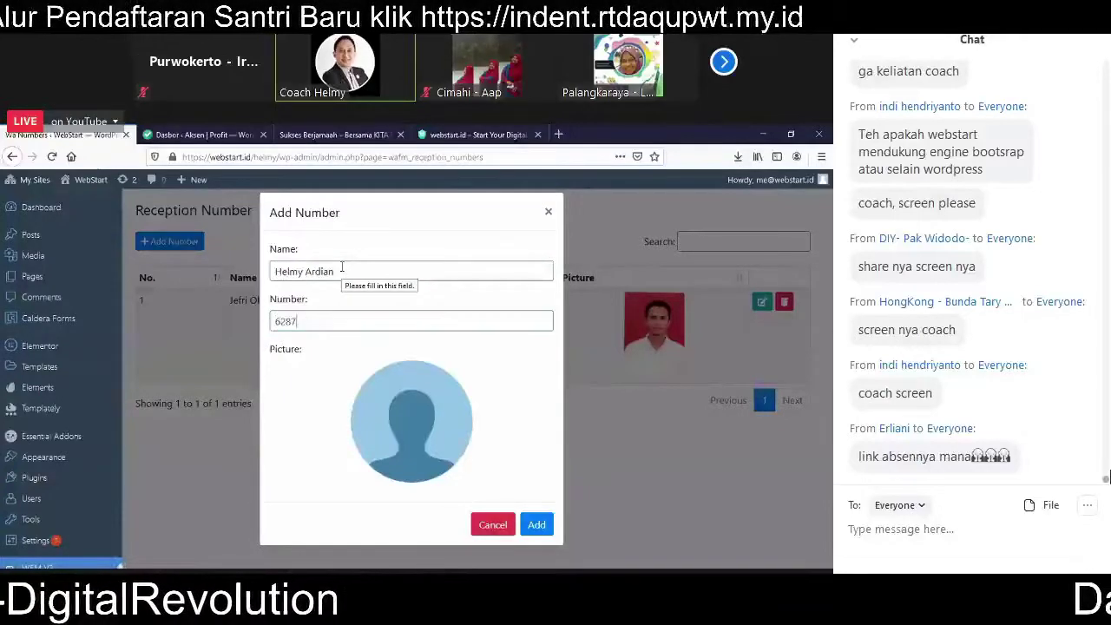
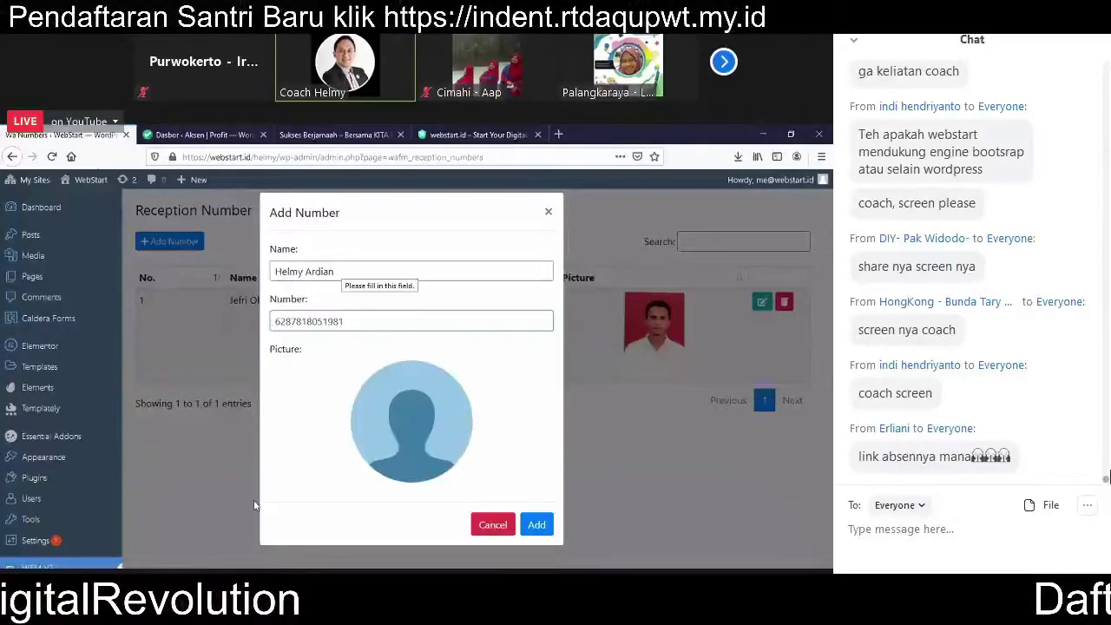
click(536, 525)
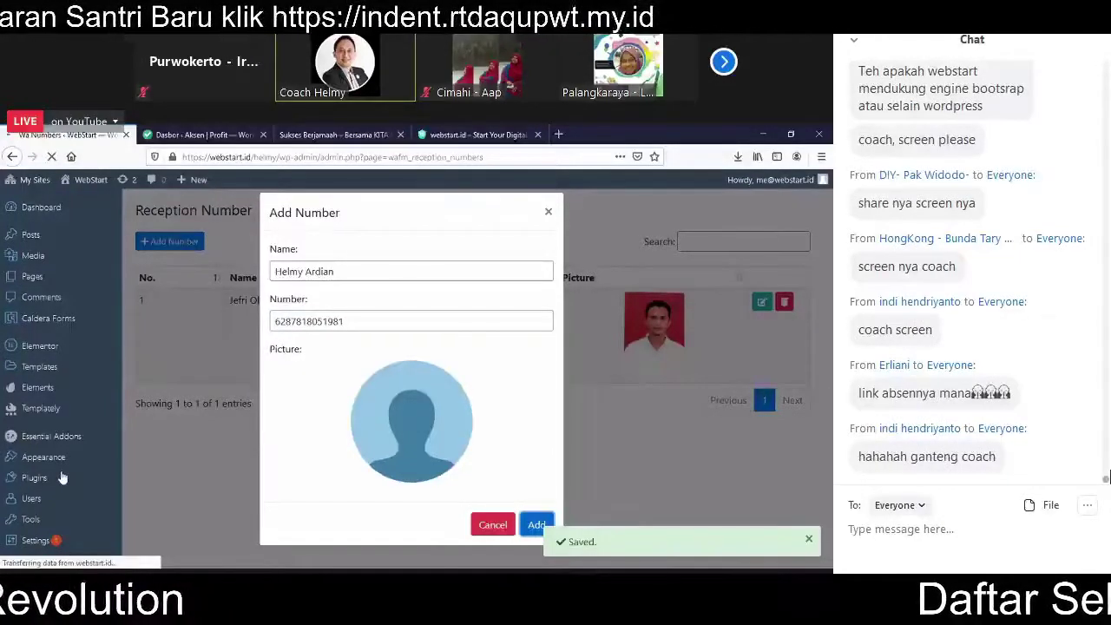
Step: Create a new WA Form Maker form titled 'Download Ebook Gratis'
scroll(87, 473, down, 3)
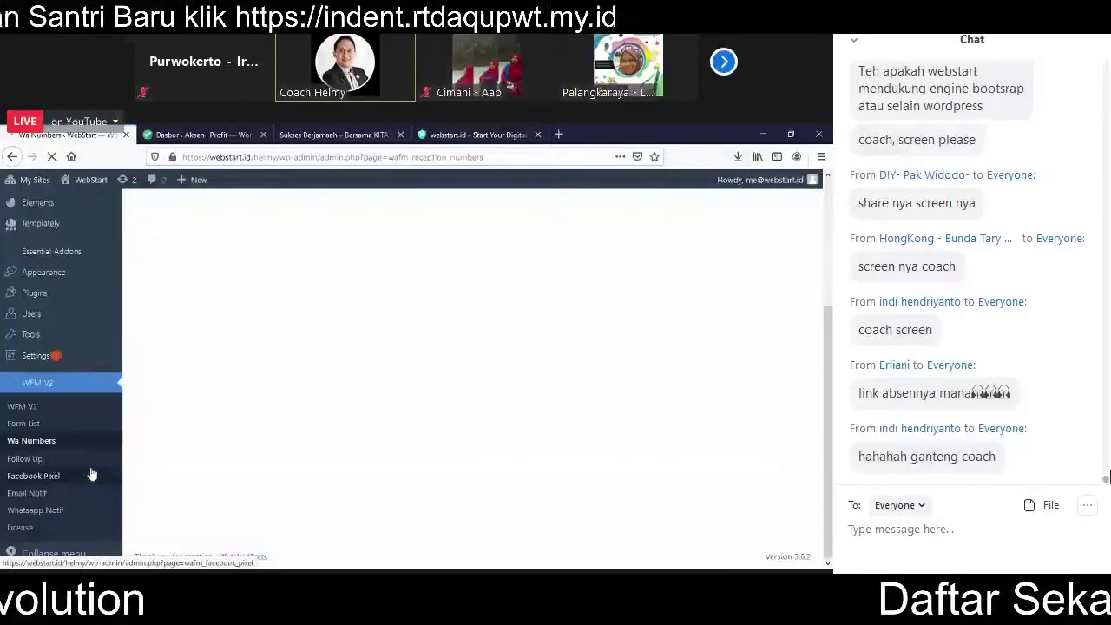
click(33, 430)
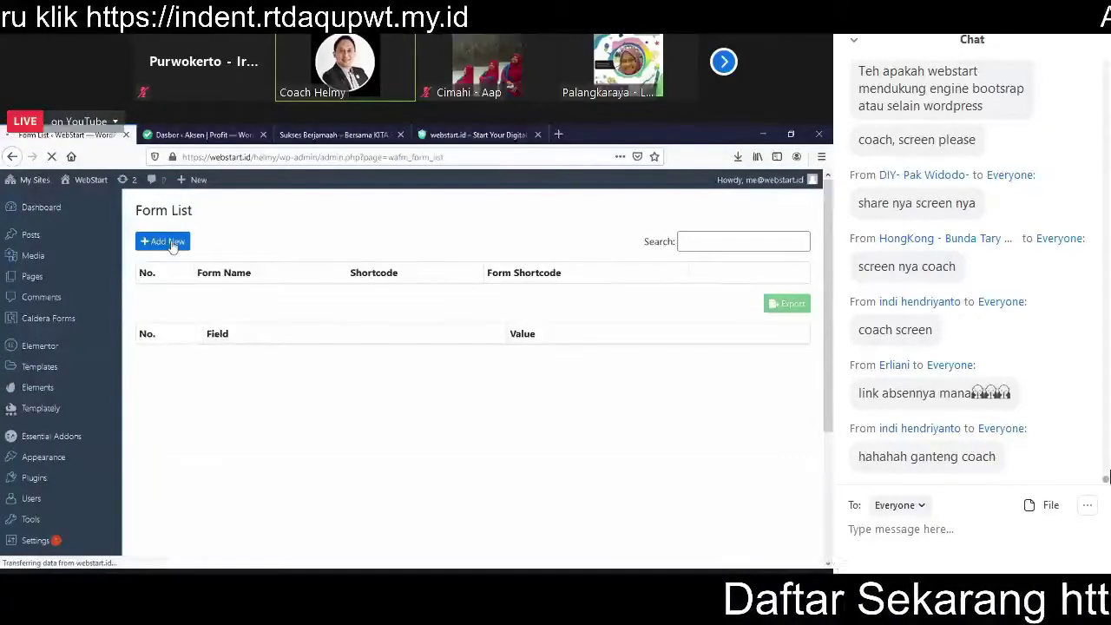
click(173, 242)
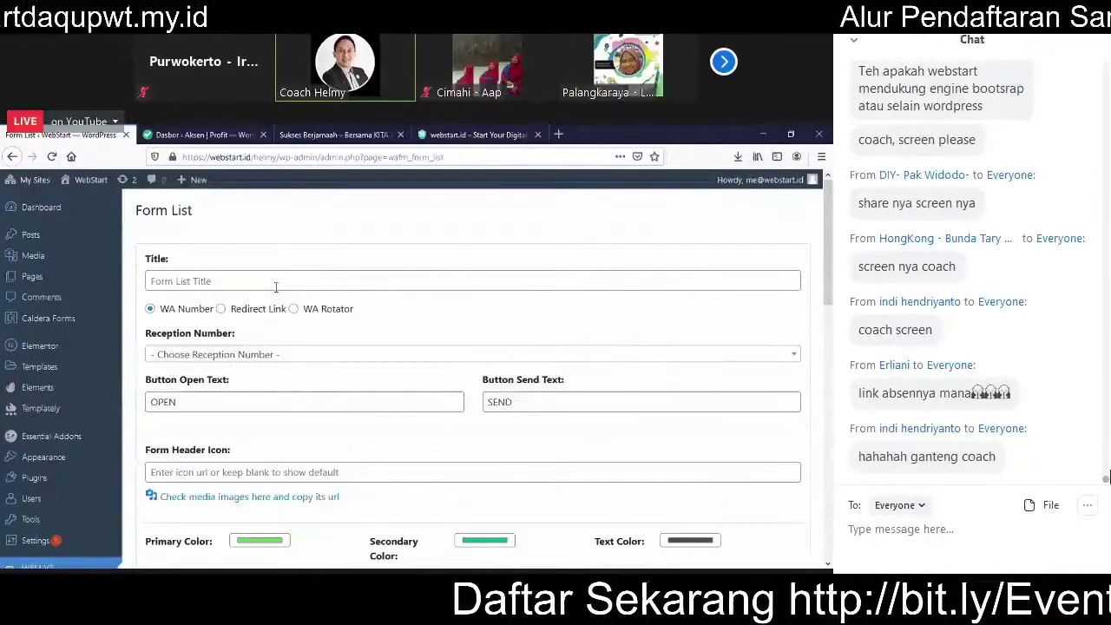
click(276, 282)
text(P)
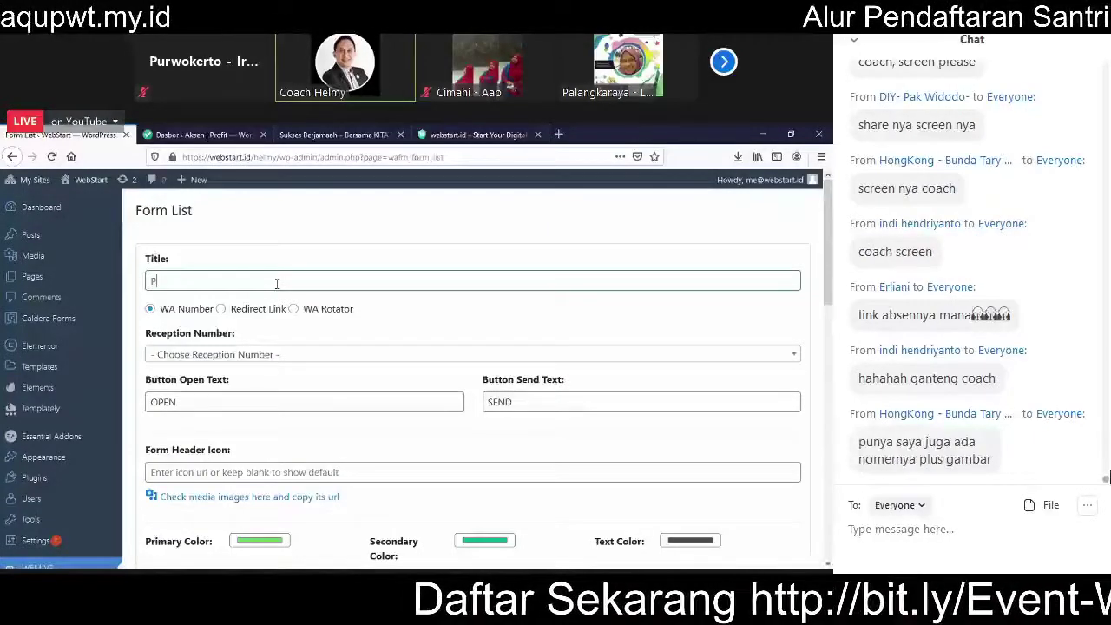
text(endaftar)
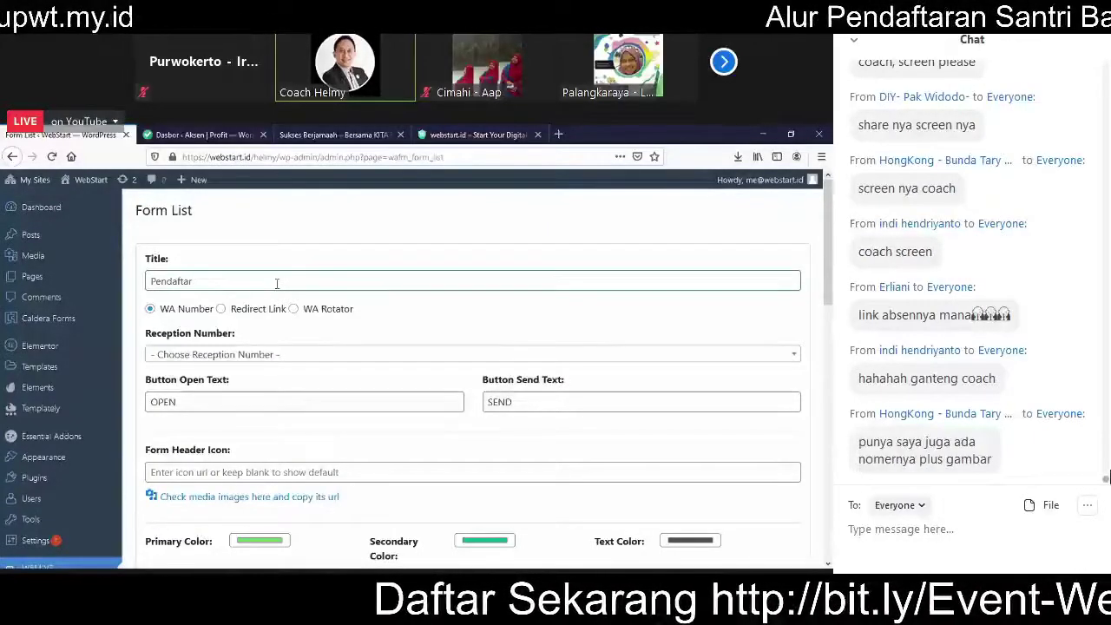
key(ctrl+a)
text(DOwnl)
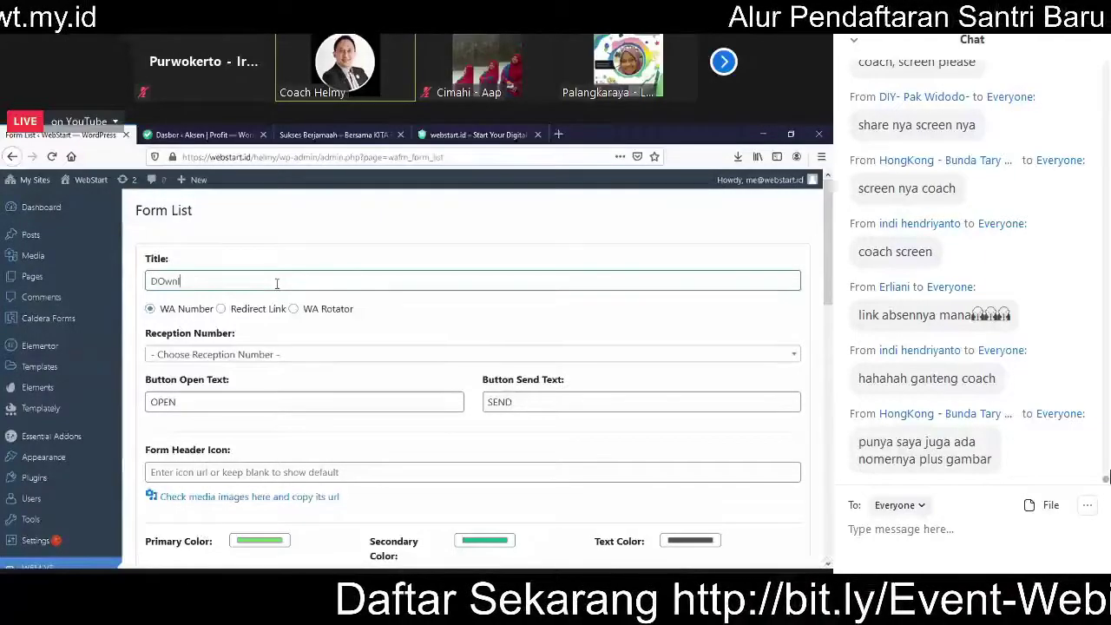
key(BackSpace)
key(BackSpace)
key(BackSpace)
key(BackSpace)
text(ownload )
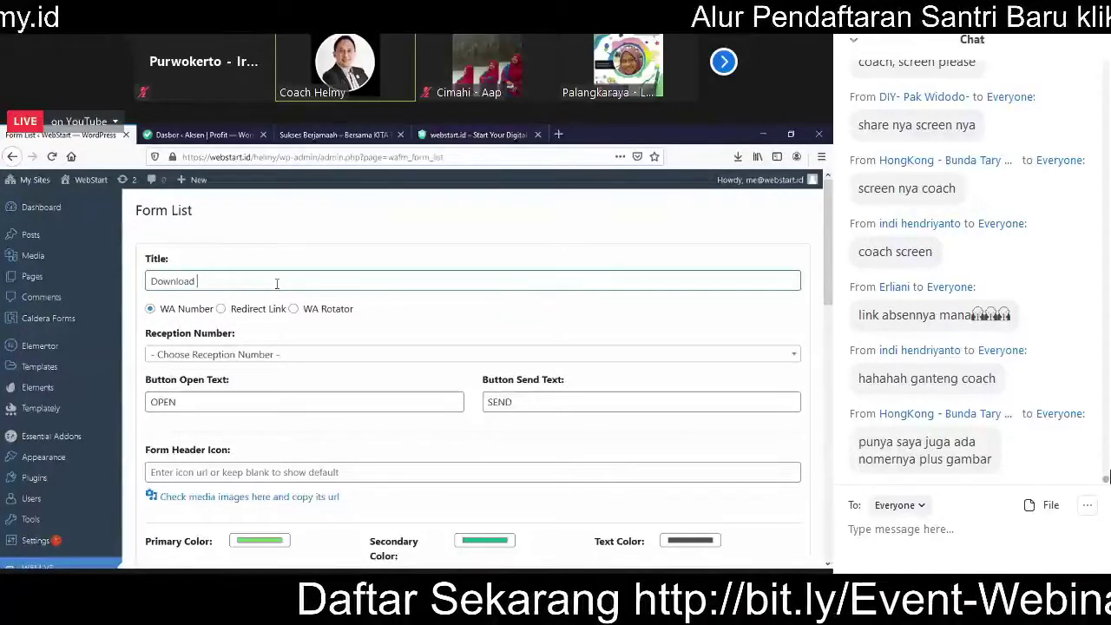
text(E)
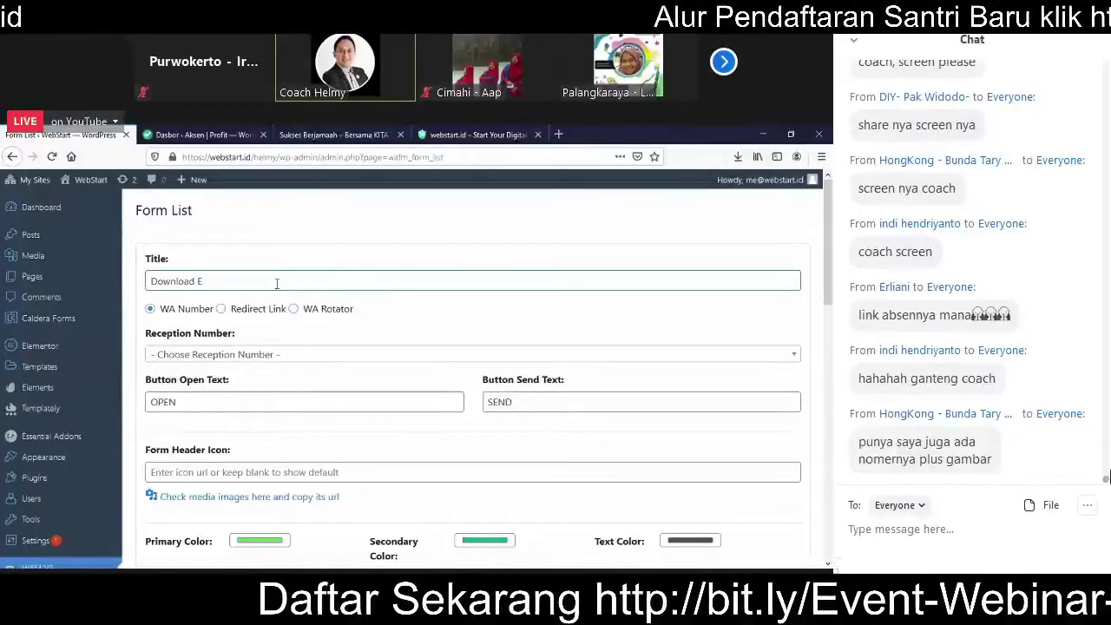
text(book Gratis)
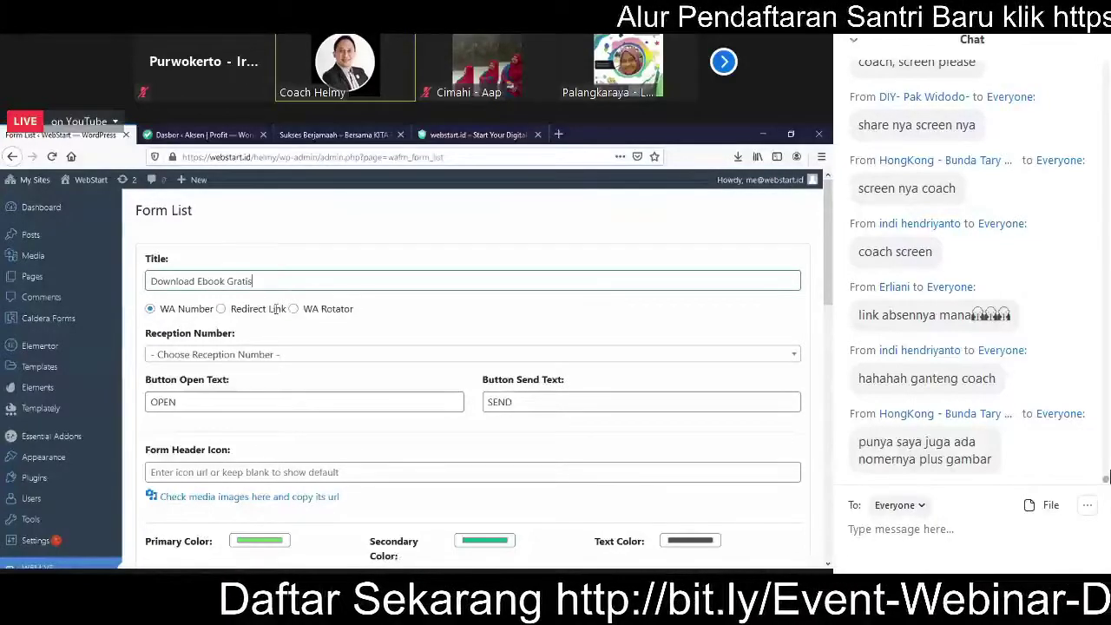
Step: Set the form's Reception Number to the second saved WhatsApp number
scroll(243, 304, down, 1)
click(242, 293)
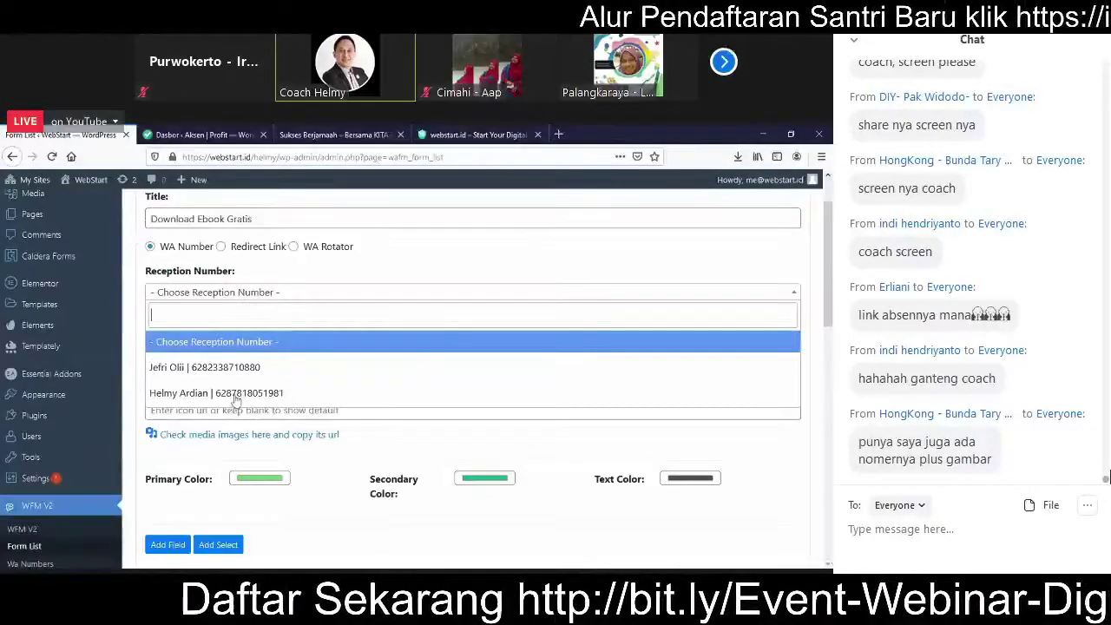
click(248, 391)
scroll(286, 269, down, 3)
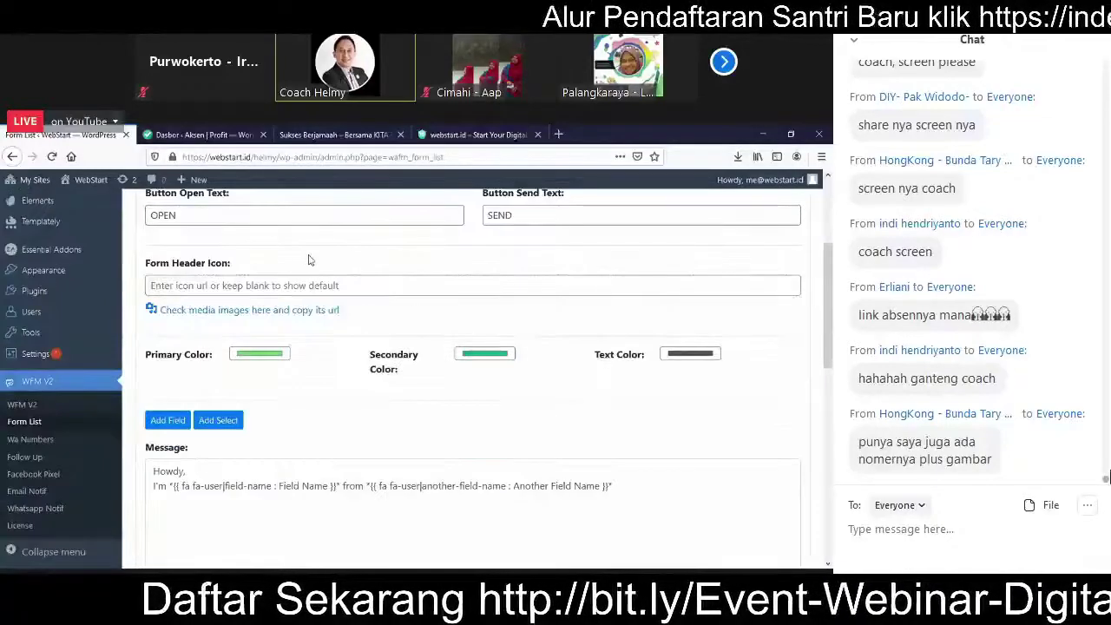
scroll(218, 284, up, 1)
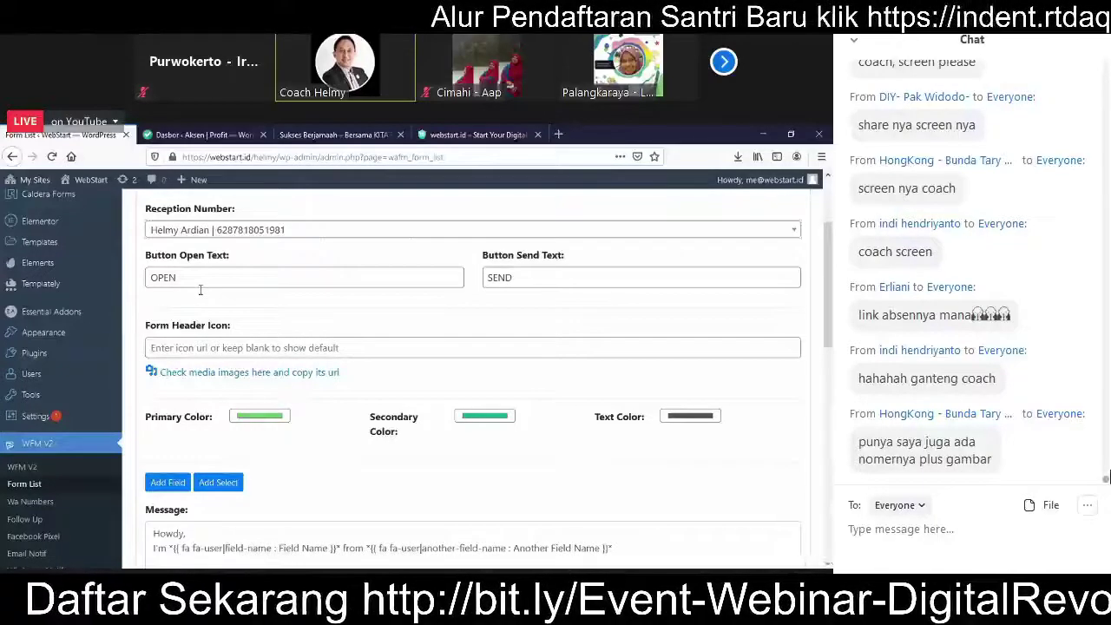
scroll(200, 290, down, 1)
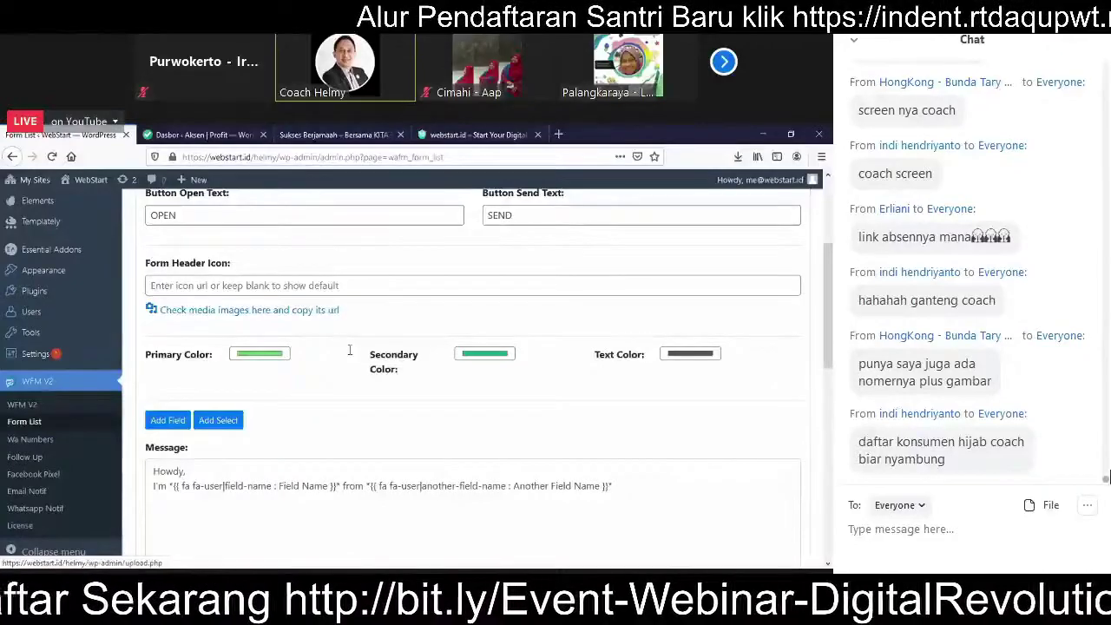
scroll(349, 350, down, 2)
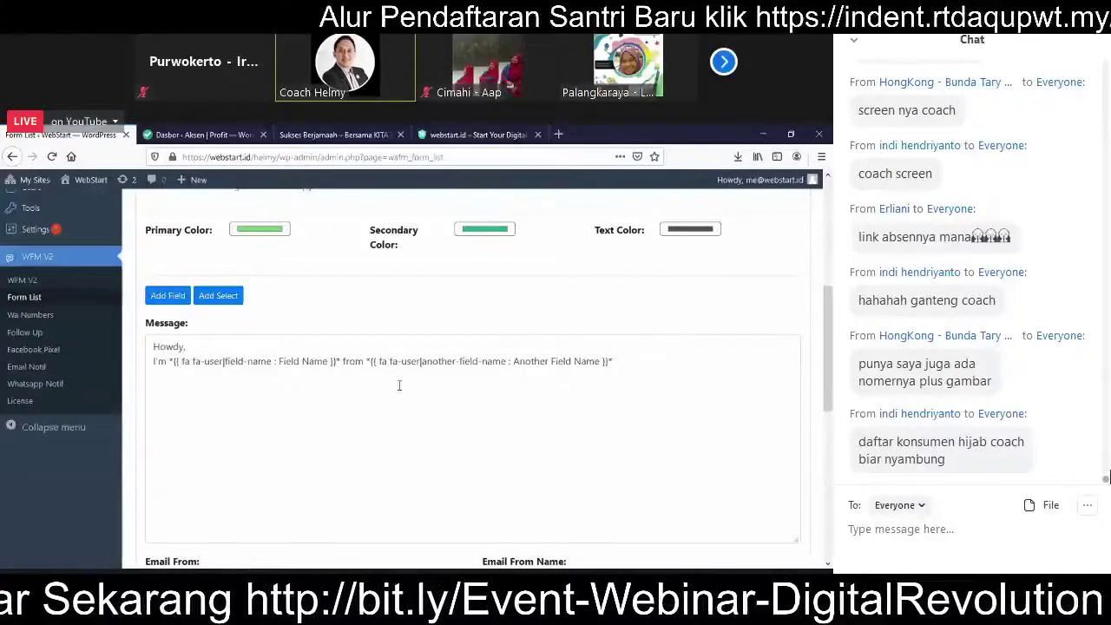
scroll(399, 386, down, 1)
scroll(572, 358, down, 5)
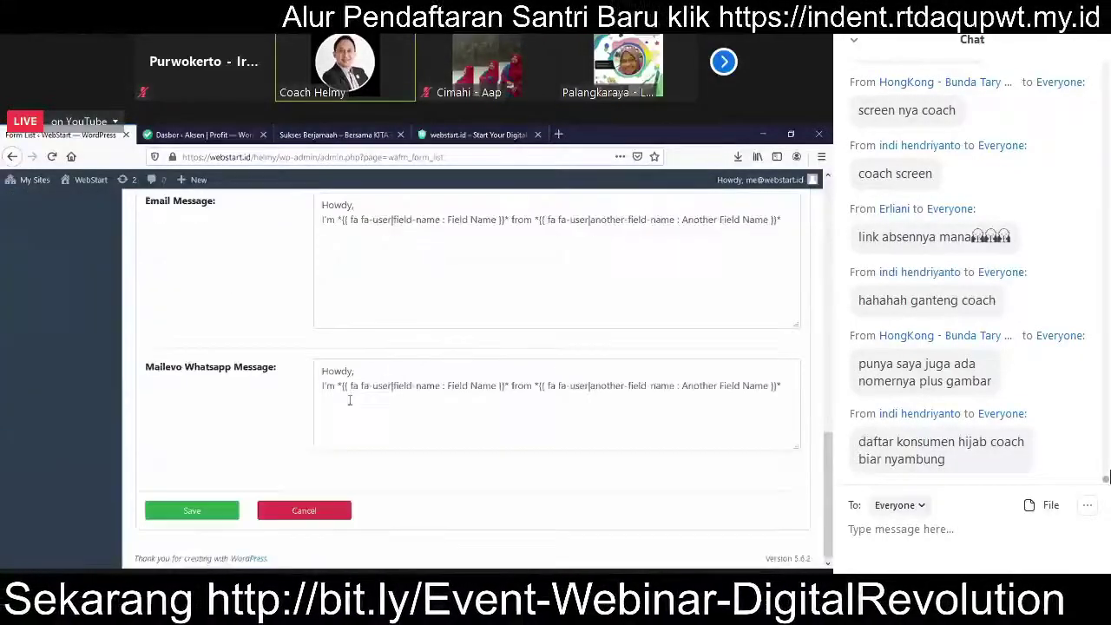
scroll(350, 400, up, 3)
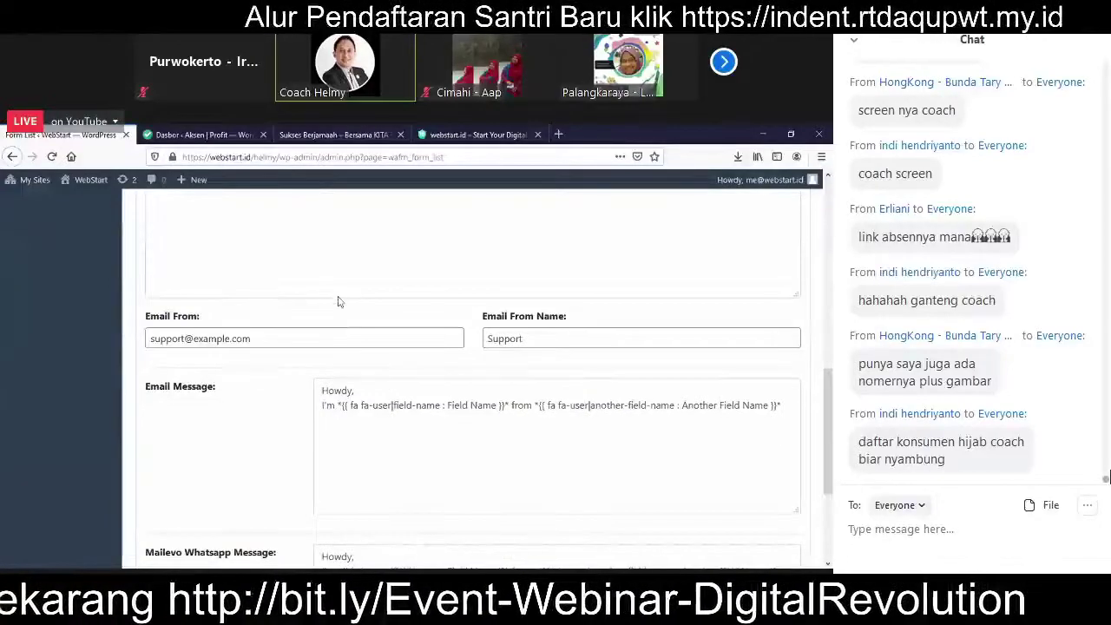
scroll(338, 301, up, 6)
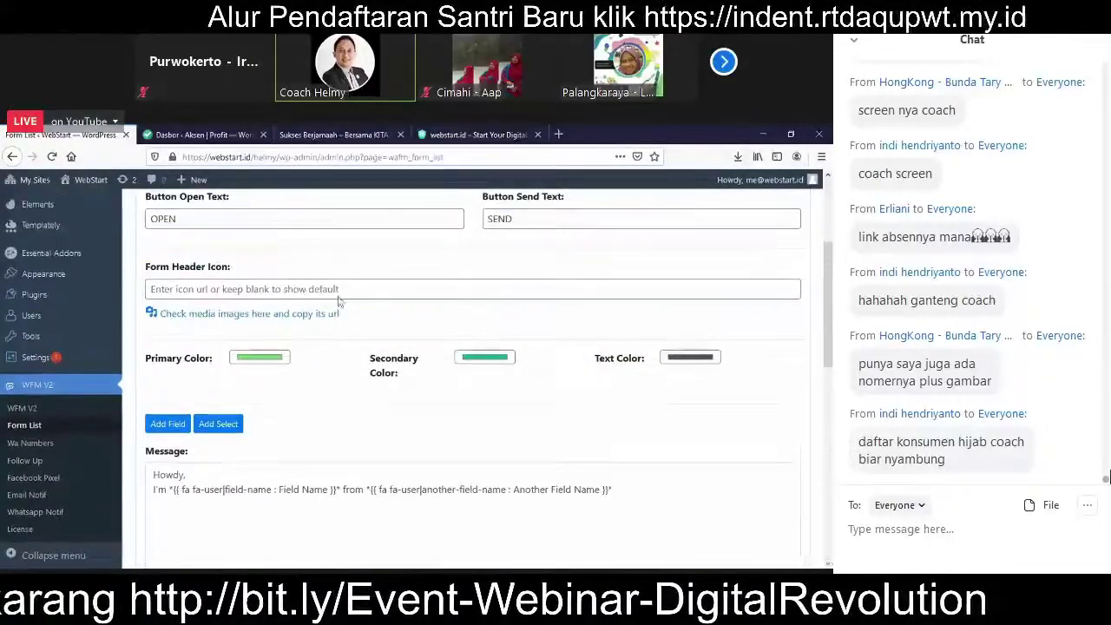
scroll(338, 301, down, 2)
Step: Add a required 'Nama Lengkap' field to the form message
click(167, 299)
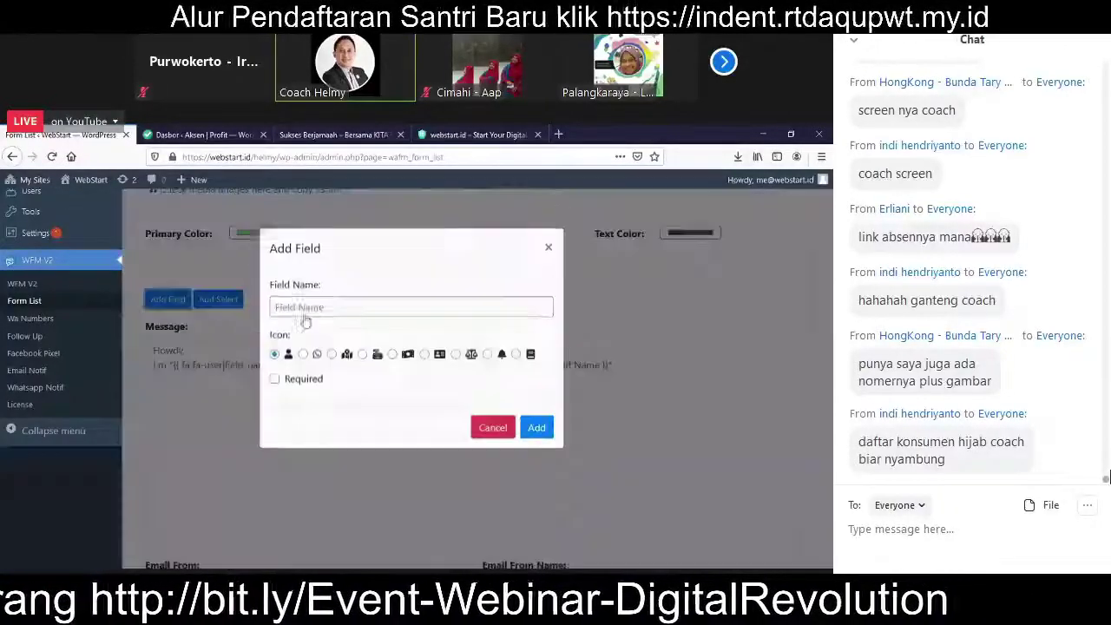
click(306, 336)
text(Nama Lengkap)
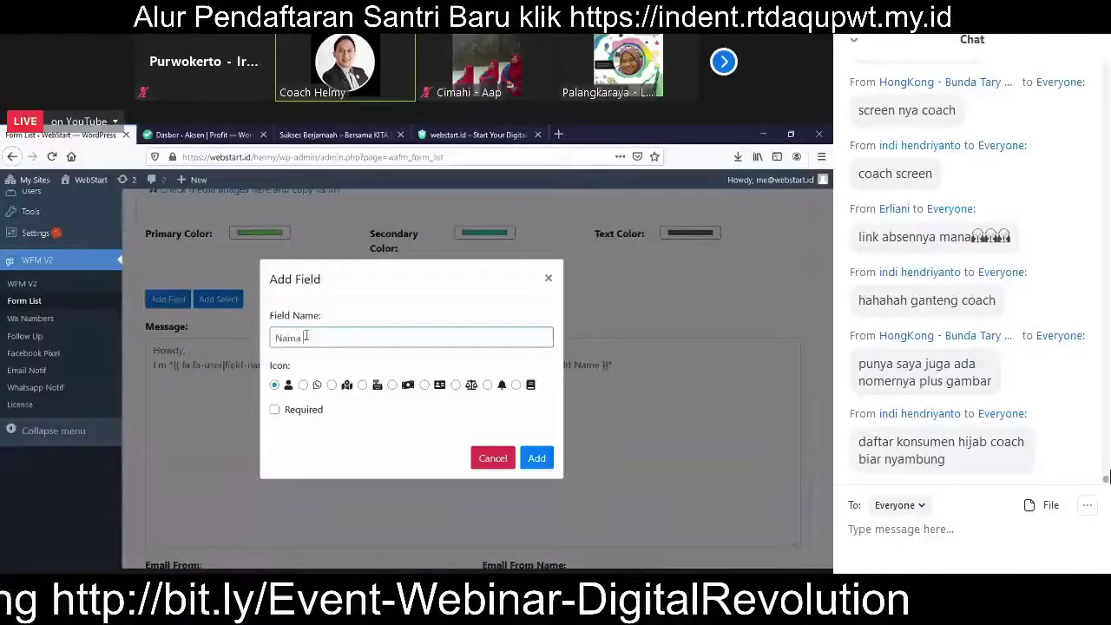
click(273, 413)
click(533, 458)
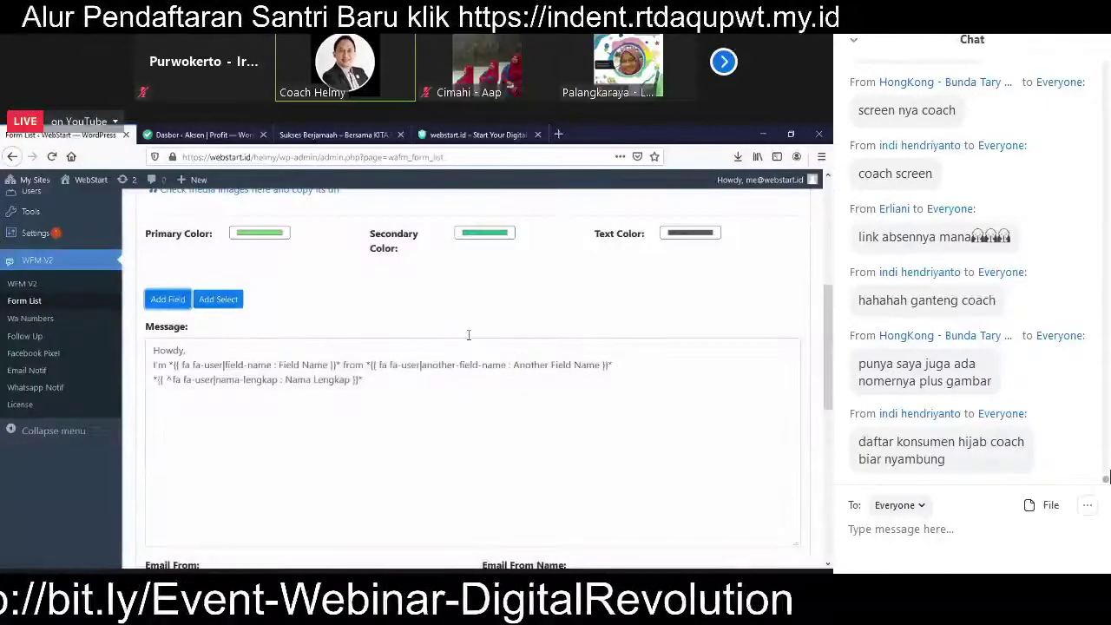
Step: Replace 'Howdy, I'm' with 'Halo' in the message and add blank lines below
scroll(469, 335, down, 2)
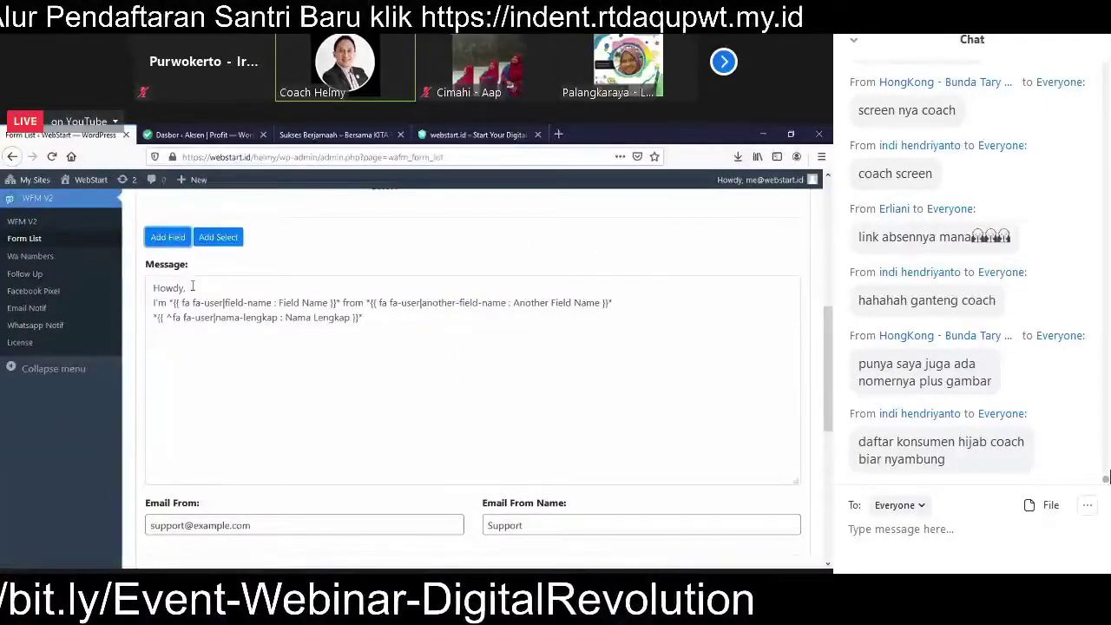
drag(187, 288, 93, 292)
text(Ha)
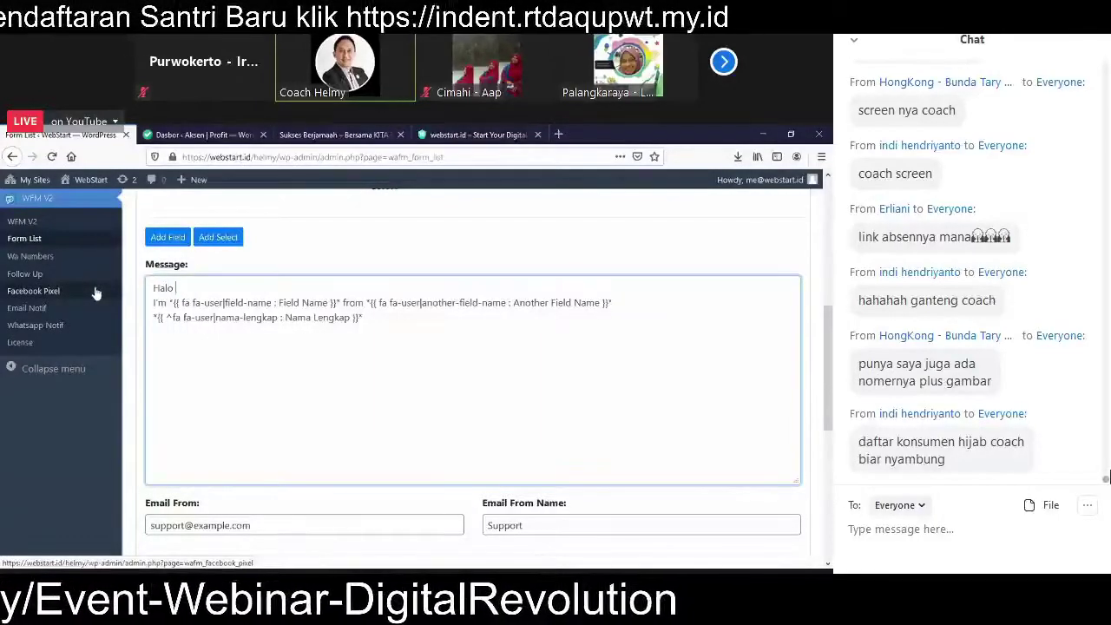
text(lo)
key(Delete)
key(Delete)
key(Delete)
key(Delete)
key(Delete)
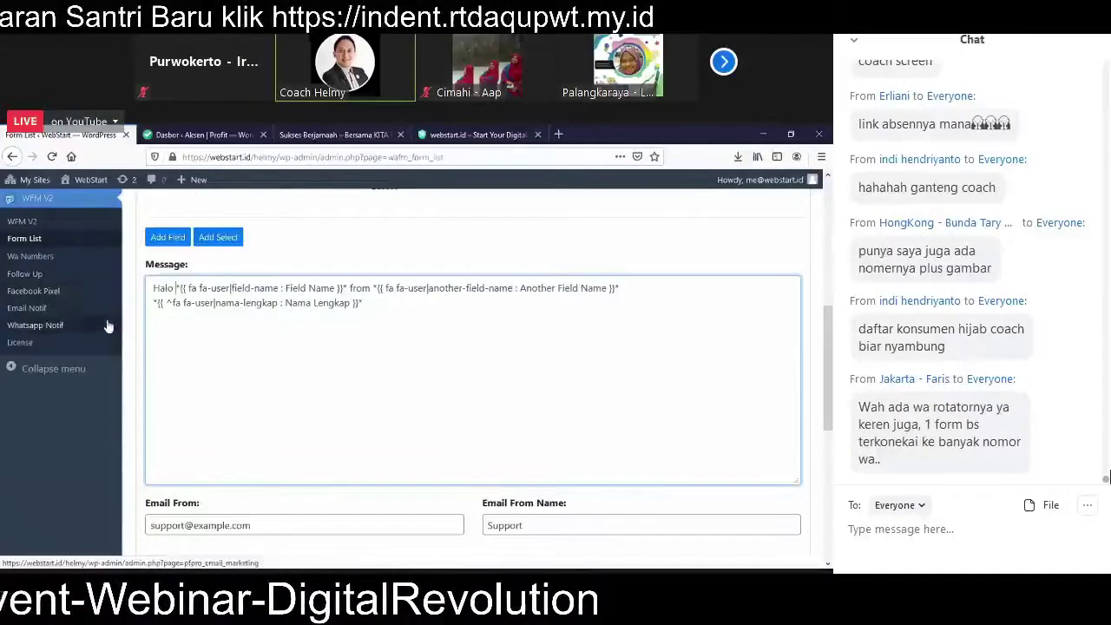
click(374, 300)
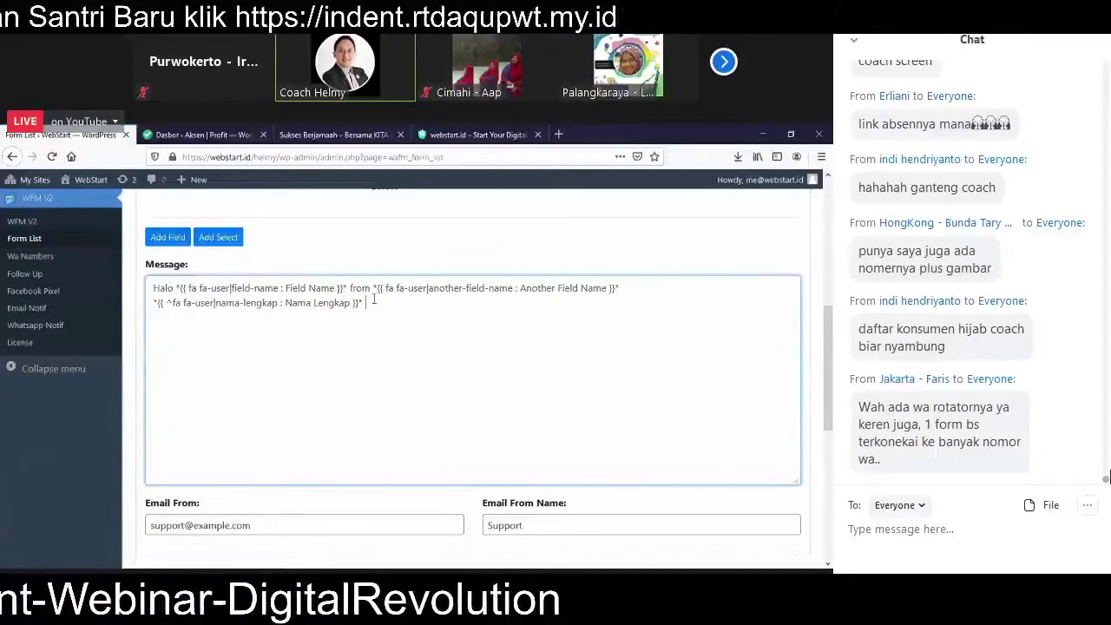
key(Return)
key(Return)
Step: Add an 'Alamat' field with an address-card icon to the message
click(167, 237)
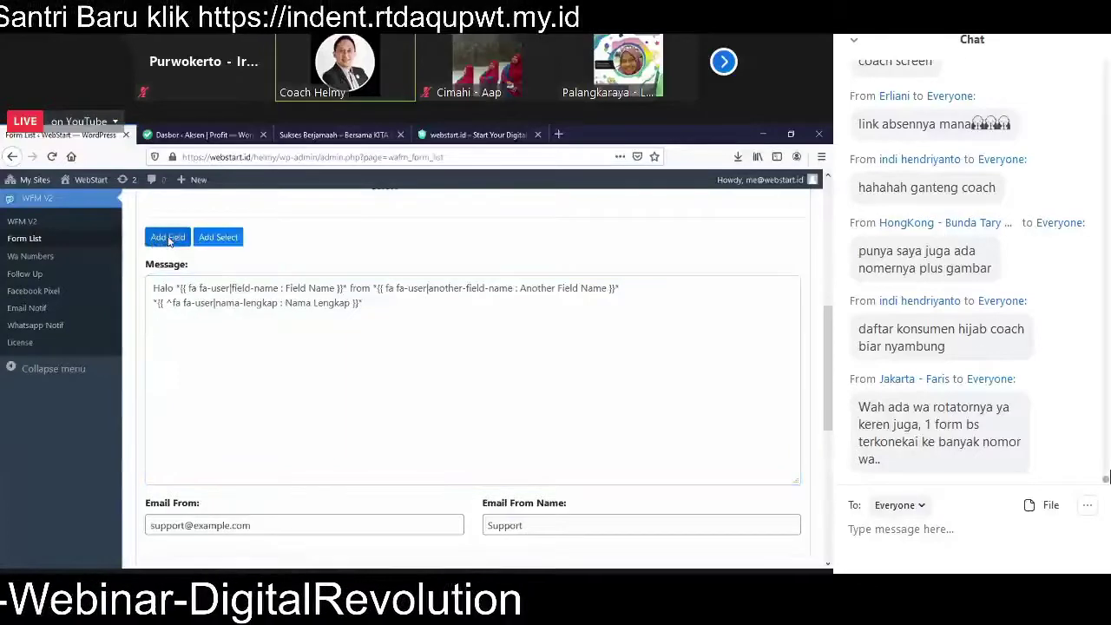
click(312, 338)
text(Alamat)
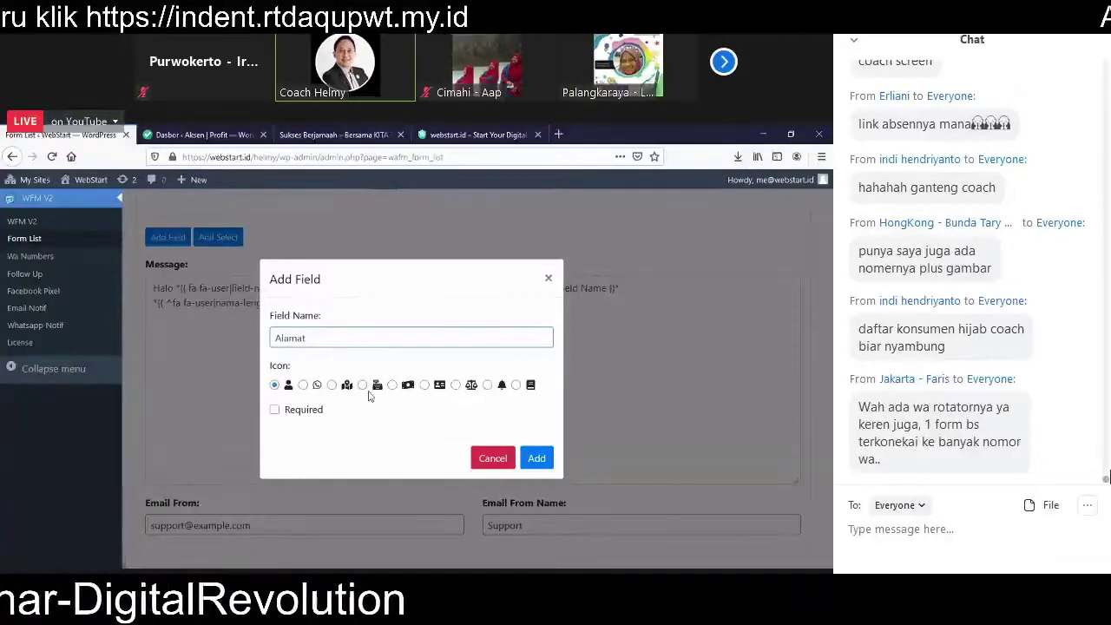
click(424, 385)
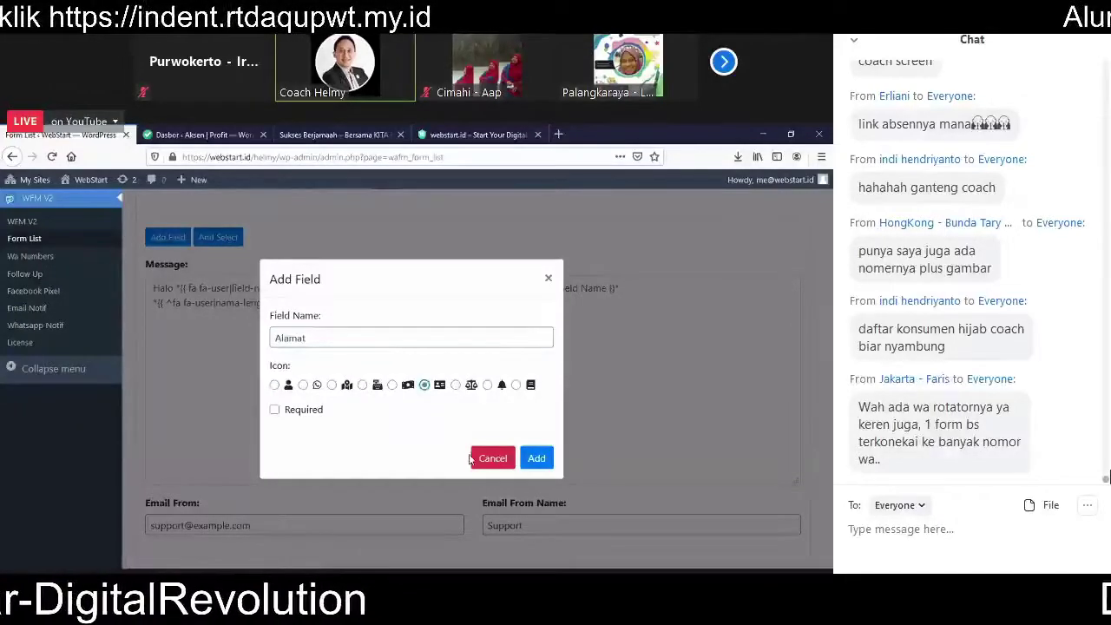
click(536, 457)
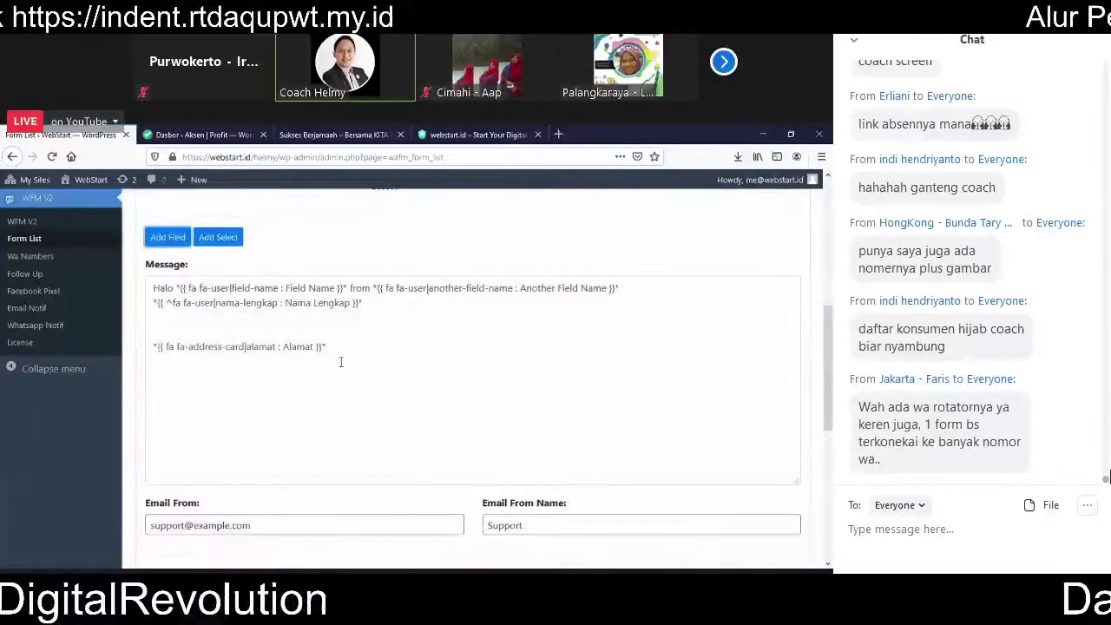
click(341, 362)
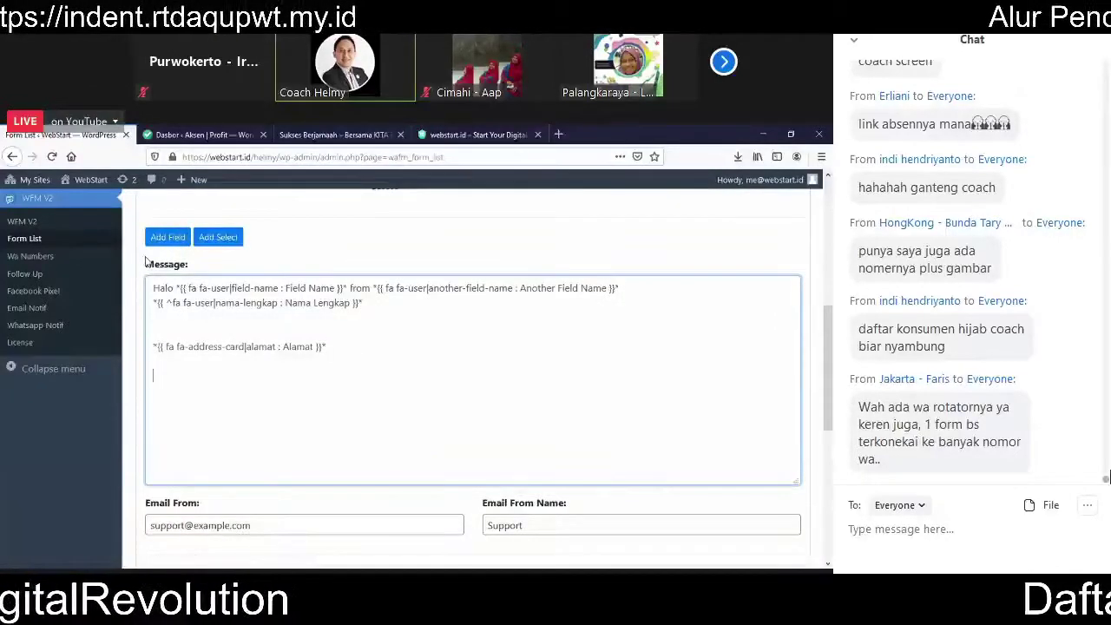
Step: Add a required 'WA' field with a WhatsApp icon to the message
click(178, 237)
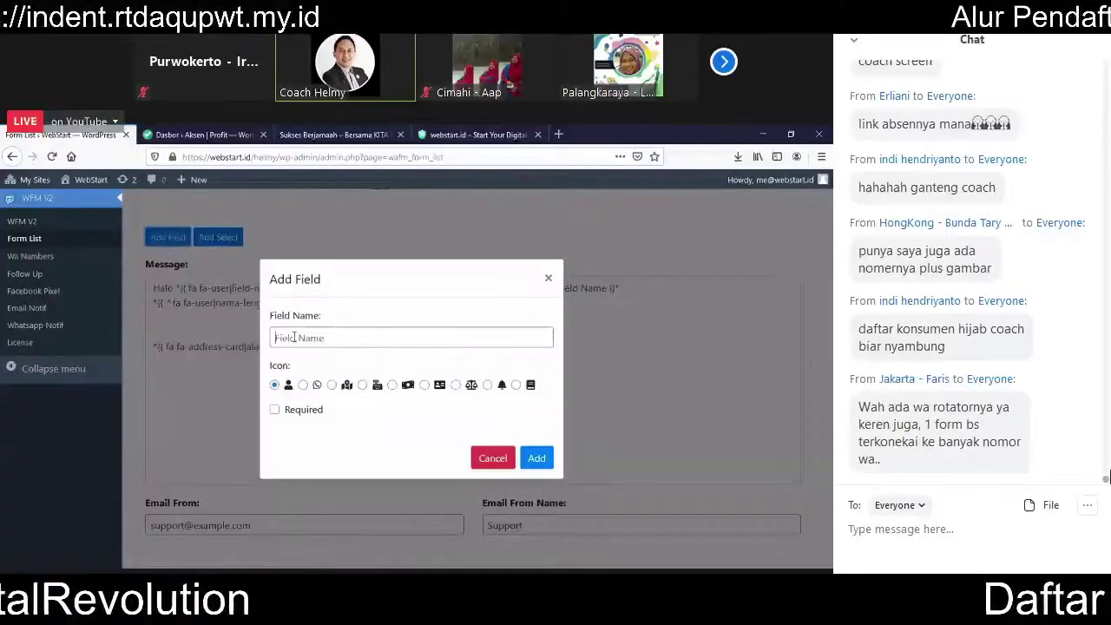
text(WA)
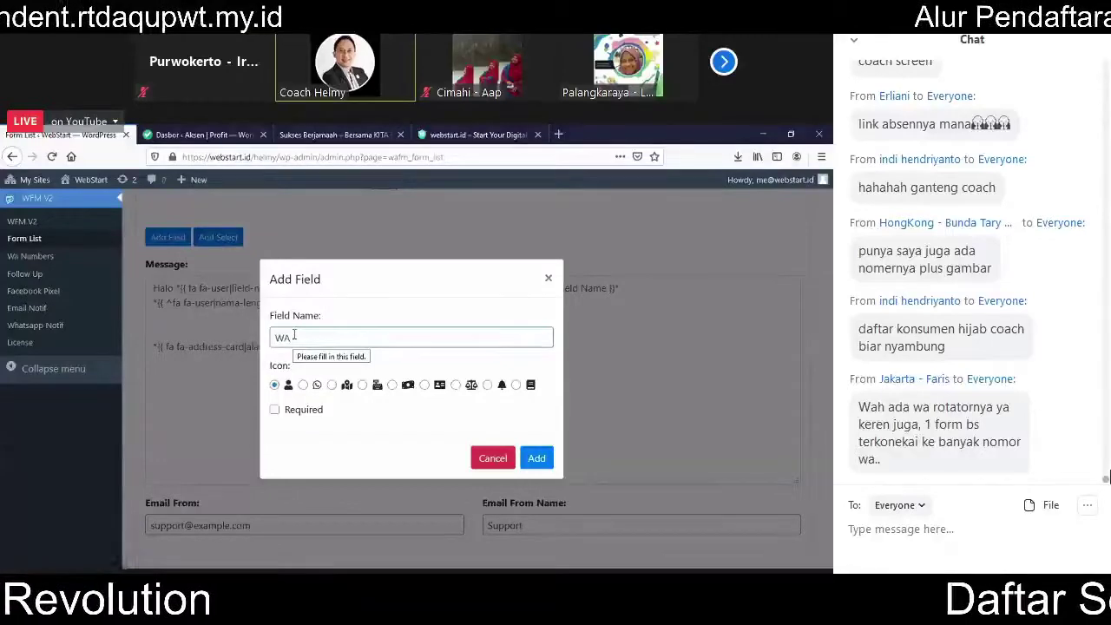
click(303, 386)
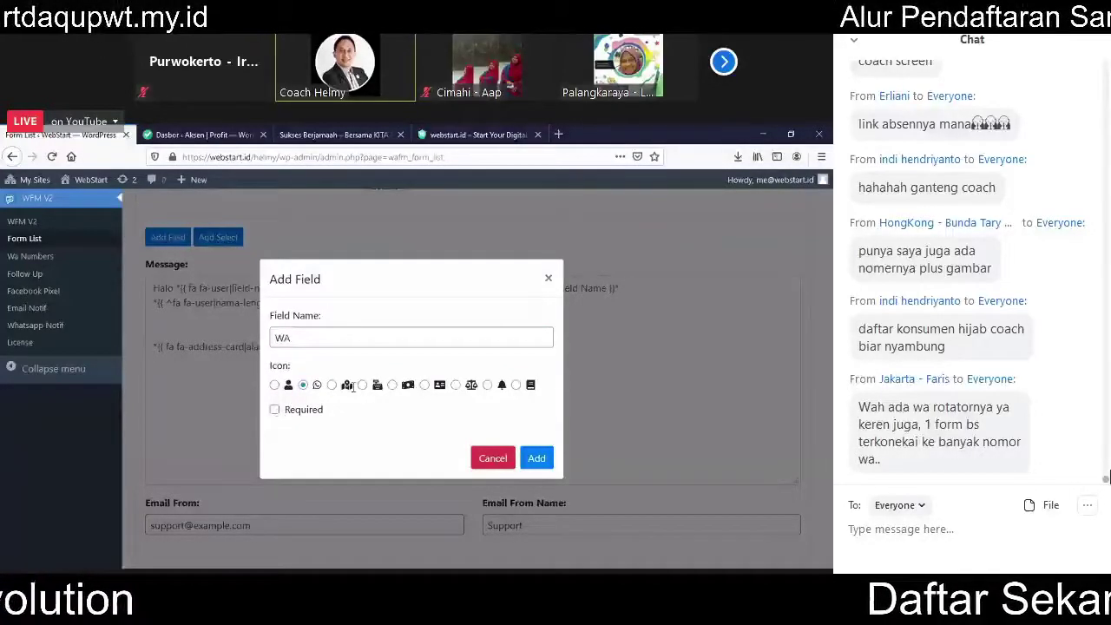
click(276, 411)
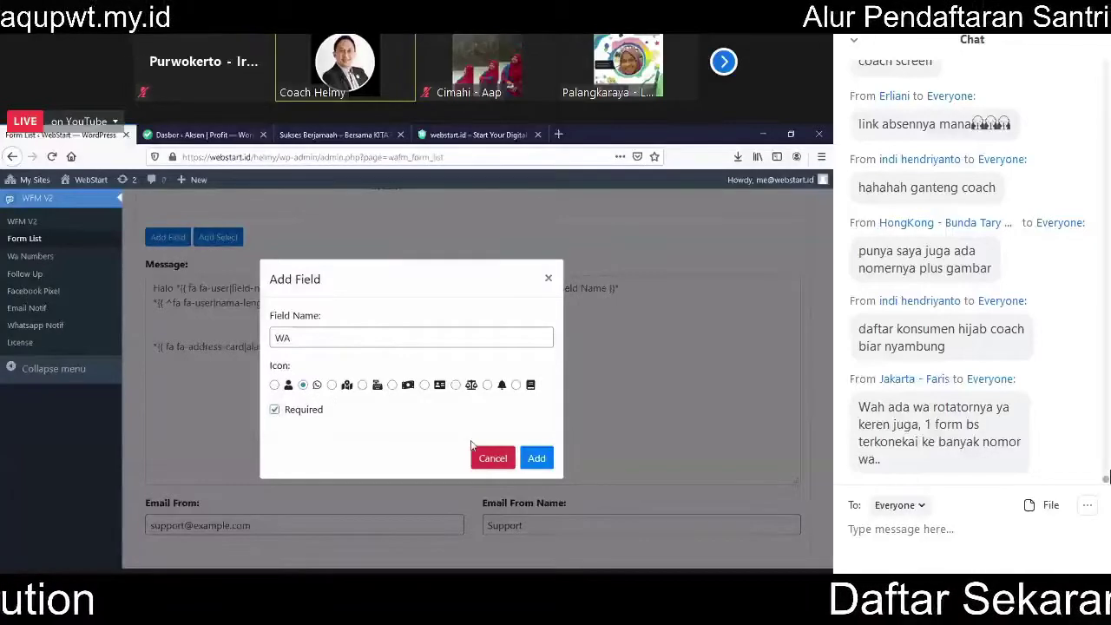
click(535, 457)
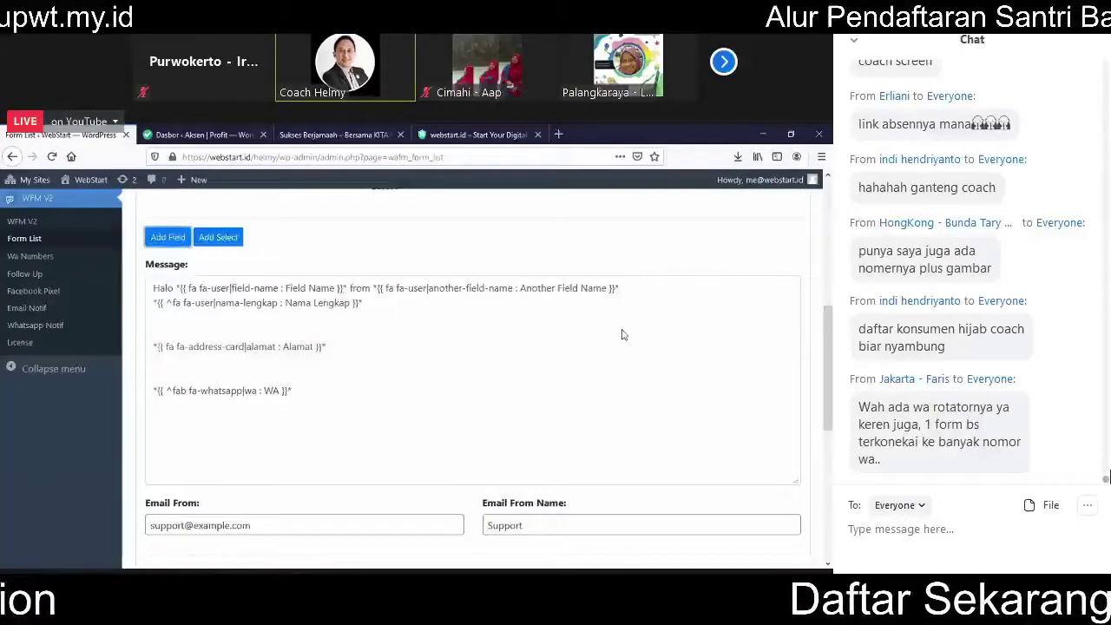
scroll(291, 431, down, 8)
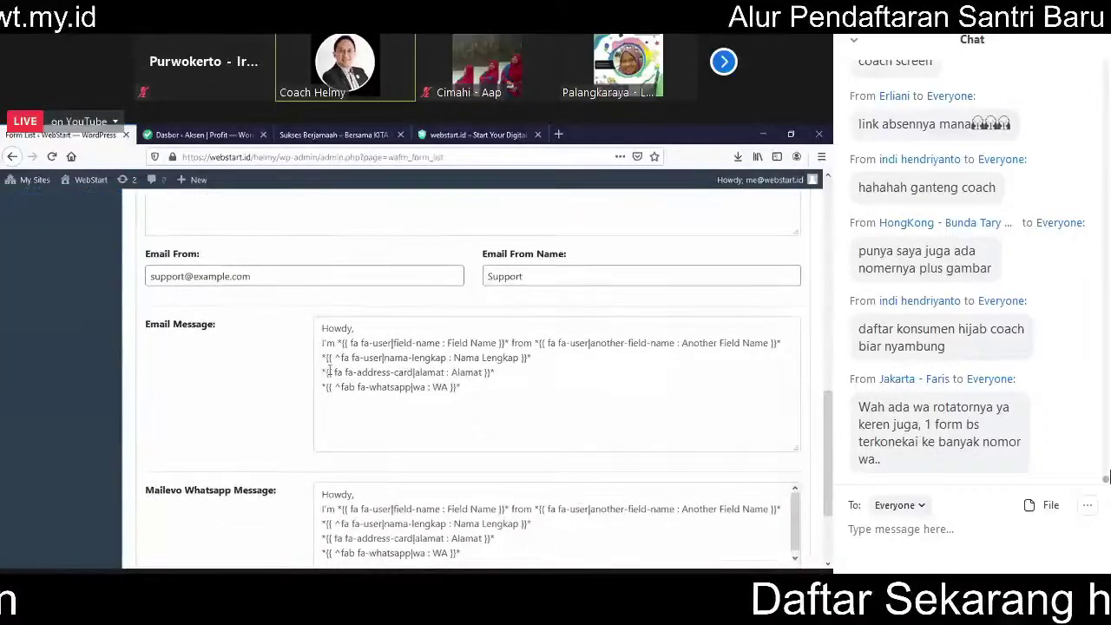
Step: Save the 'Download Ebook Gratis' form, select its id 14 shortcode, and go to All Pages
click(182, 510)
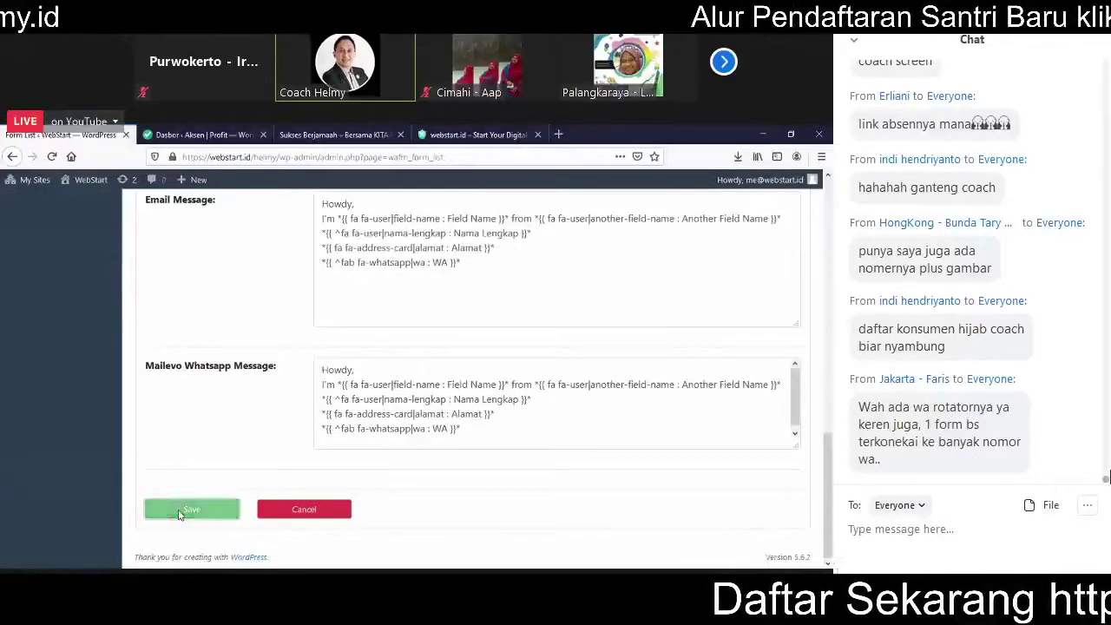
scroll(229, 456, up, 4)
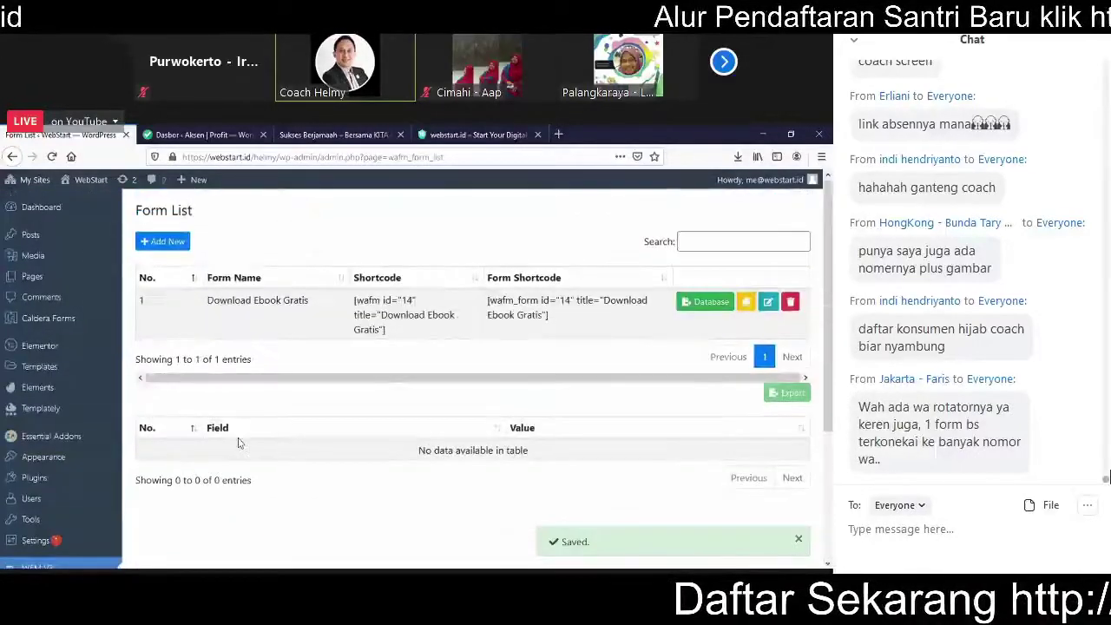
drag(387, 336, 355, 301)
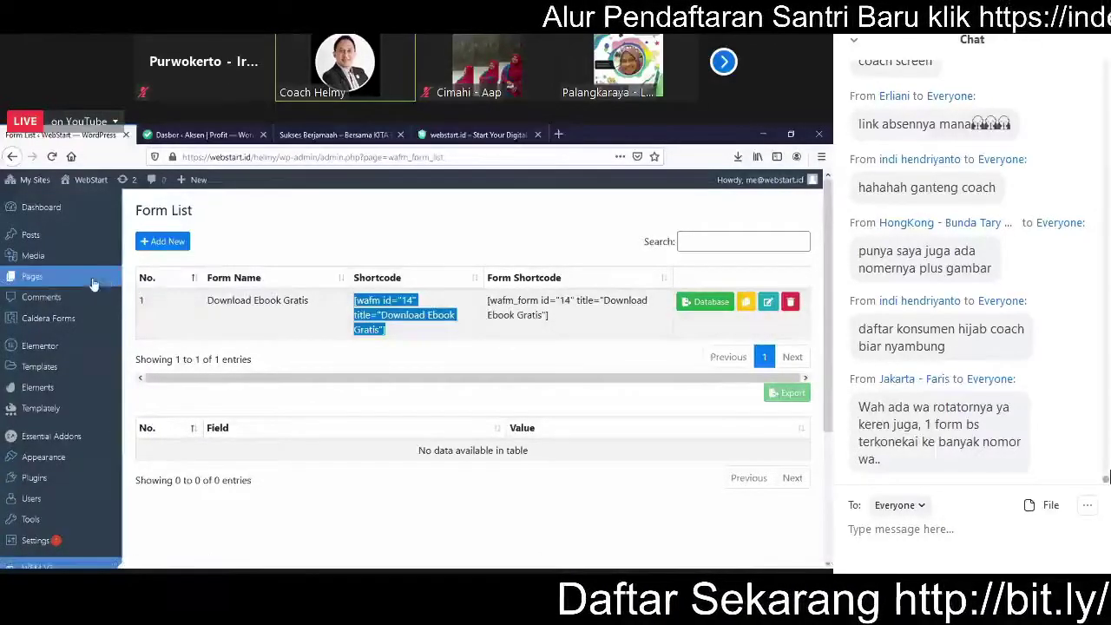
click(146, 278)
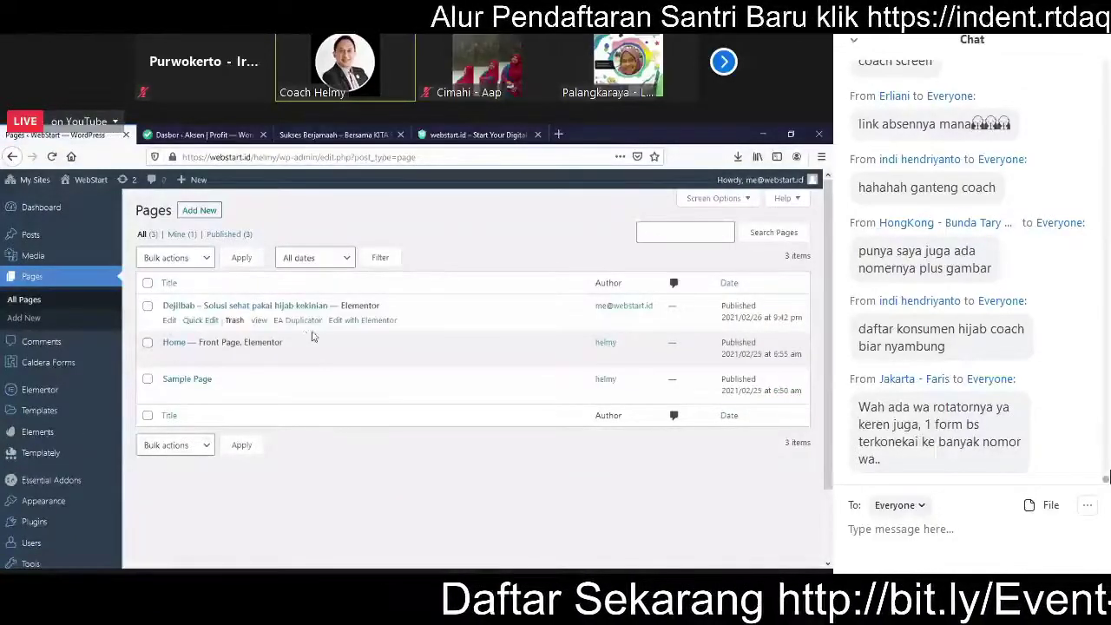
Step: Launch the Dejilbab page in Elementor, then load waformmaker.com in a new tab
click(351, 322)
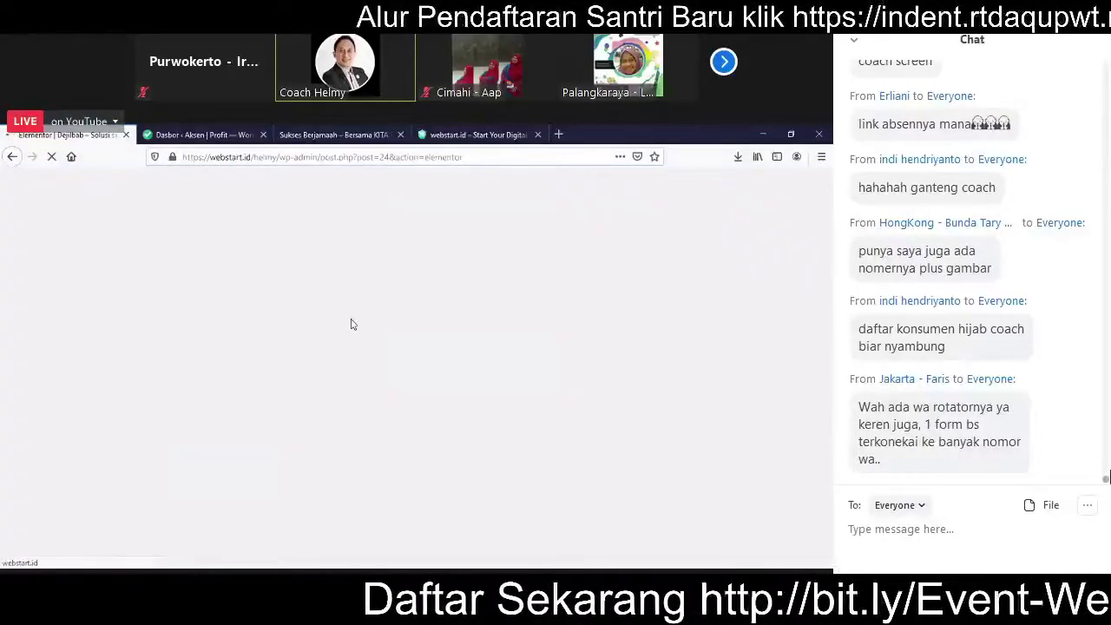
click(558, 134)
text(wafor)
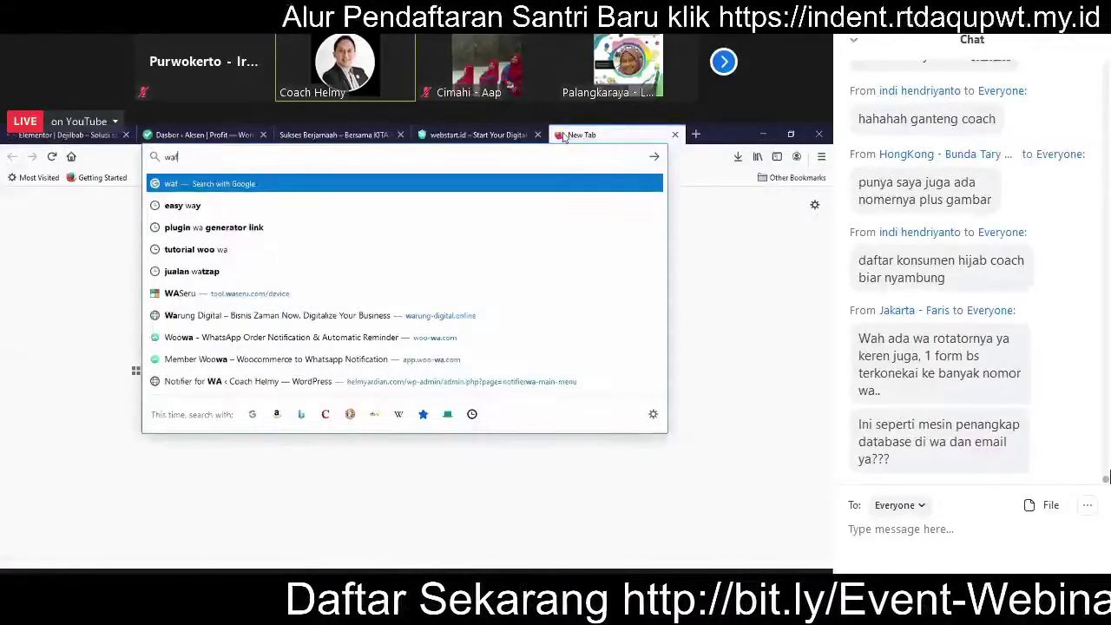
key(Down)
key(Down)
key(Down)
key(Down)
key(Down)
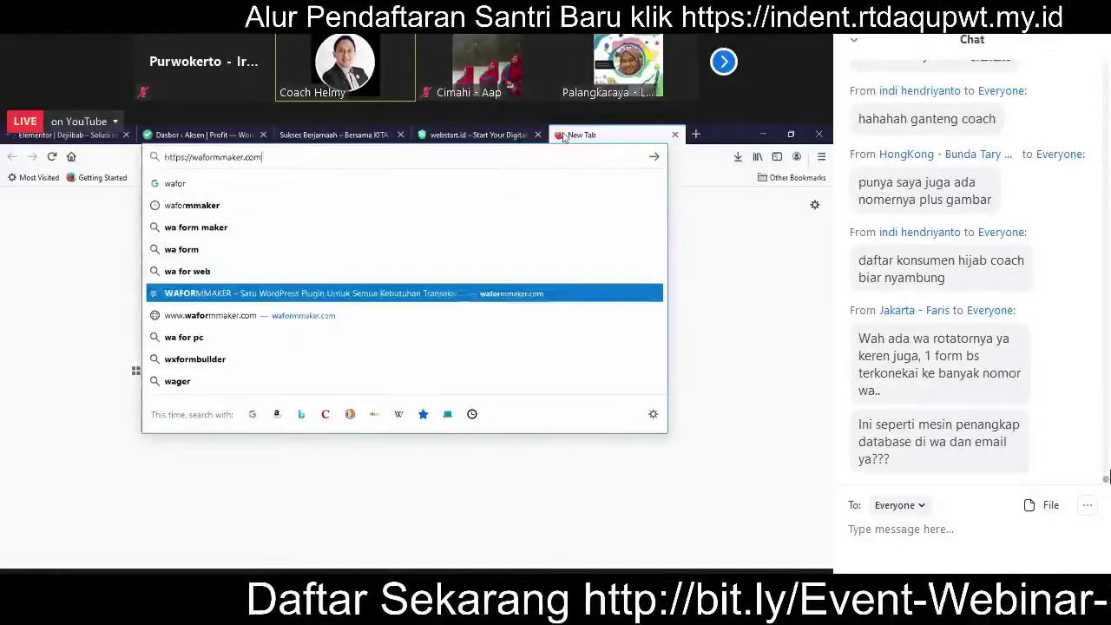
key(Return)
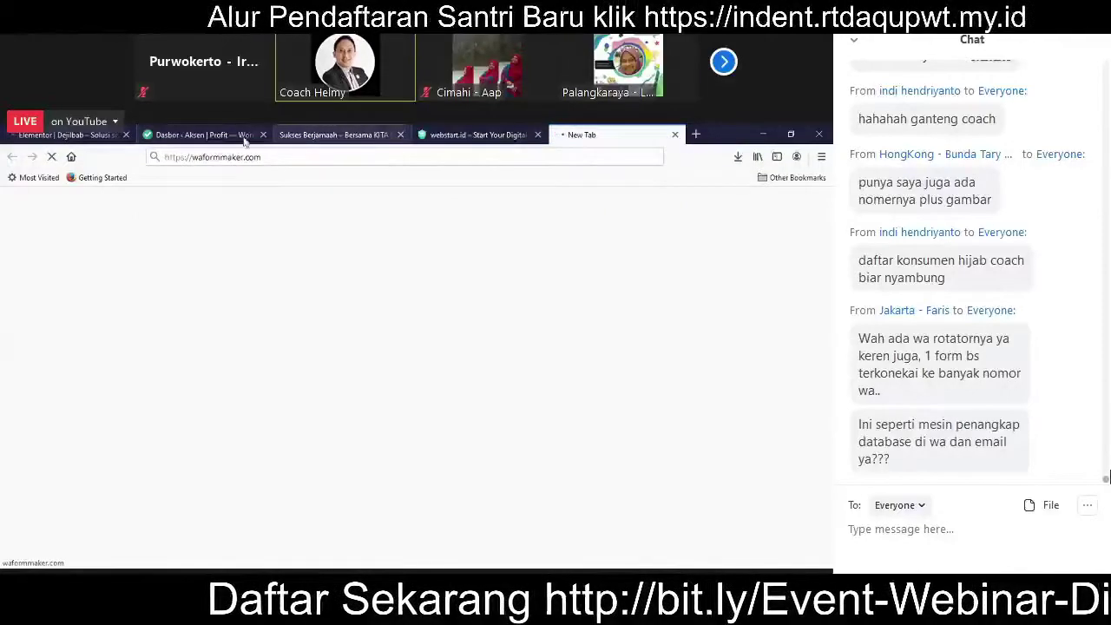
Step: Cycle through the open tabs and settle on the WAFORMMAKER landing page
click(202, 135)
click(350, 135)
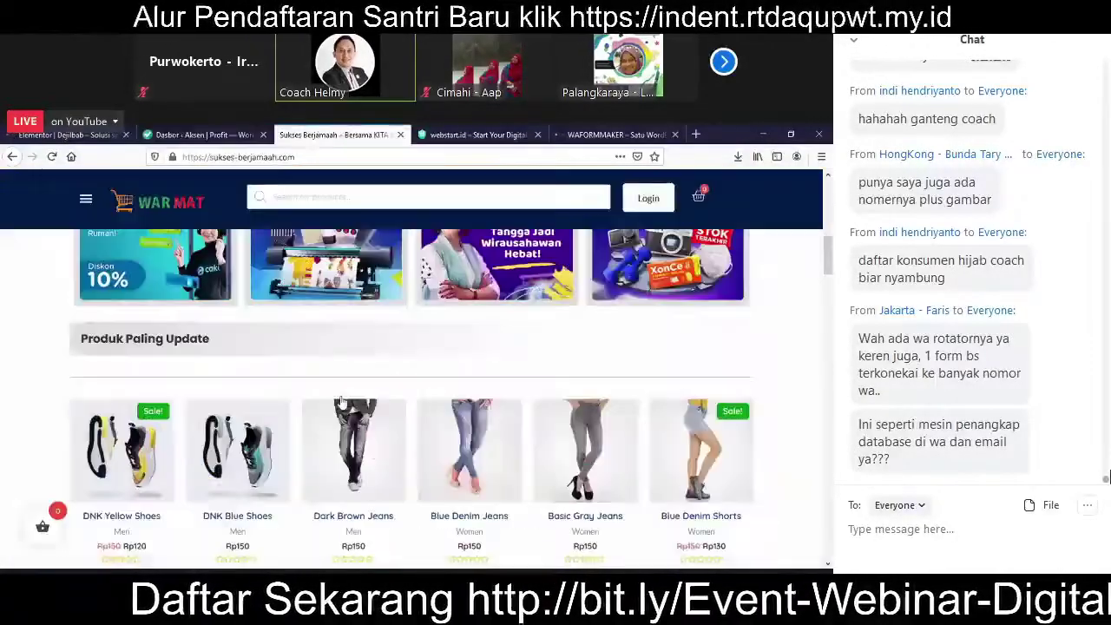
click(473, 134)
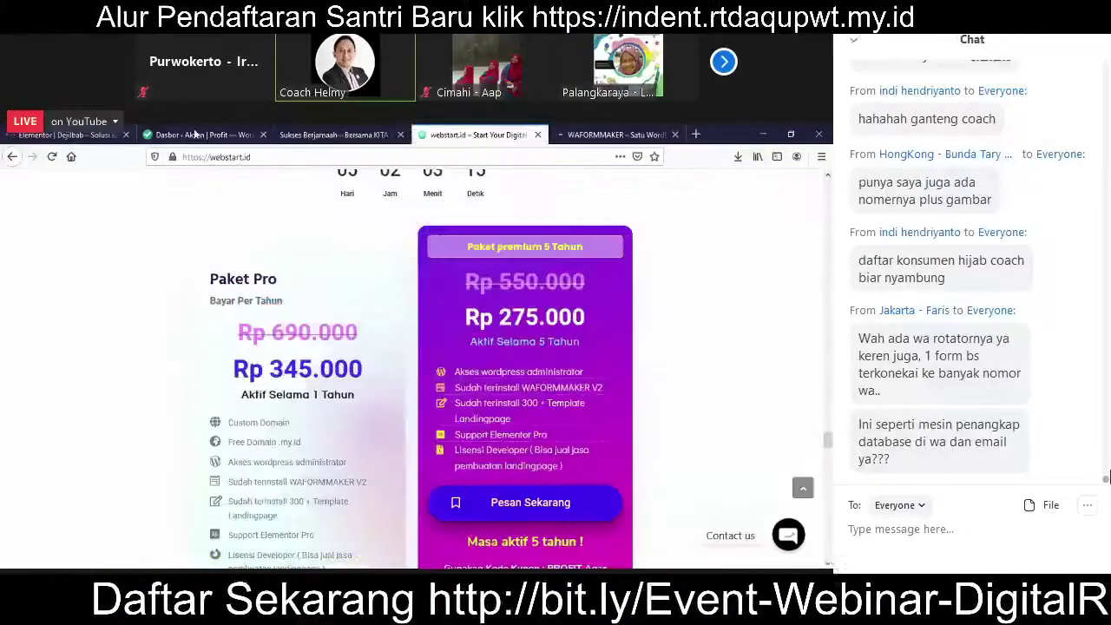
click(201, 135)
click(93, 136)
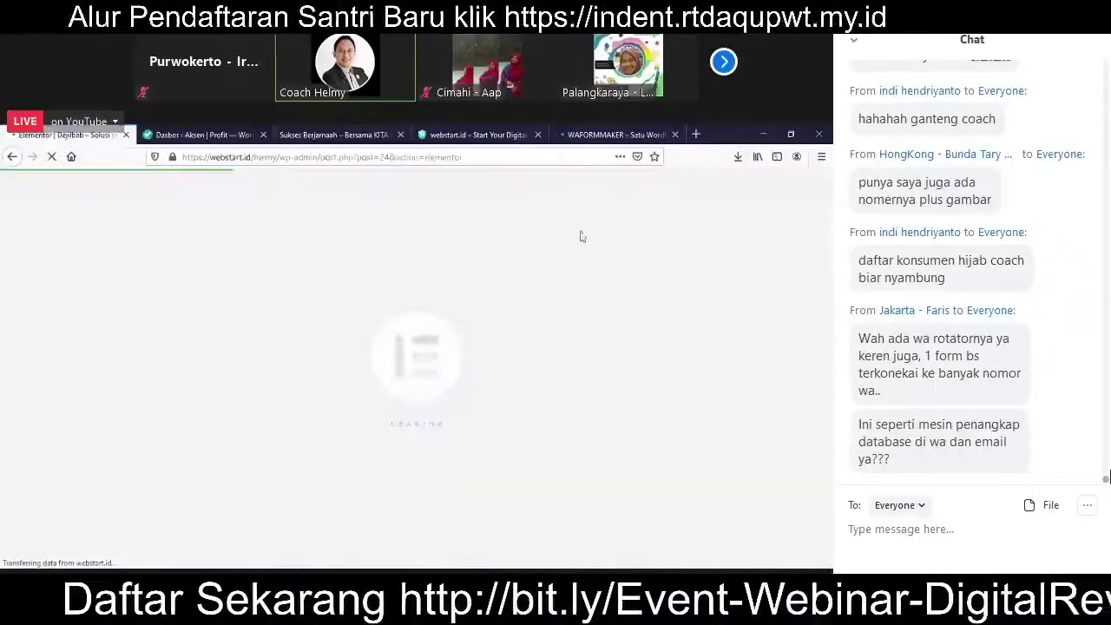
click(656, 133)
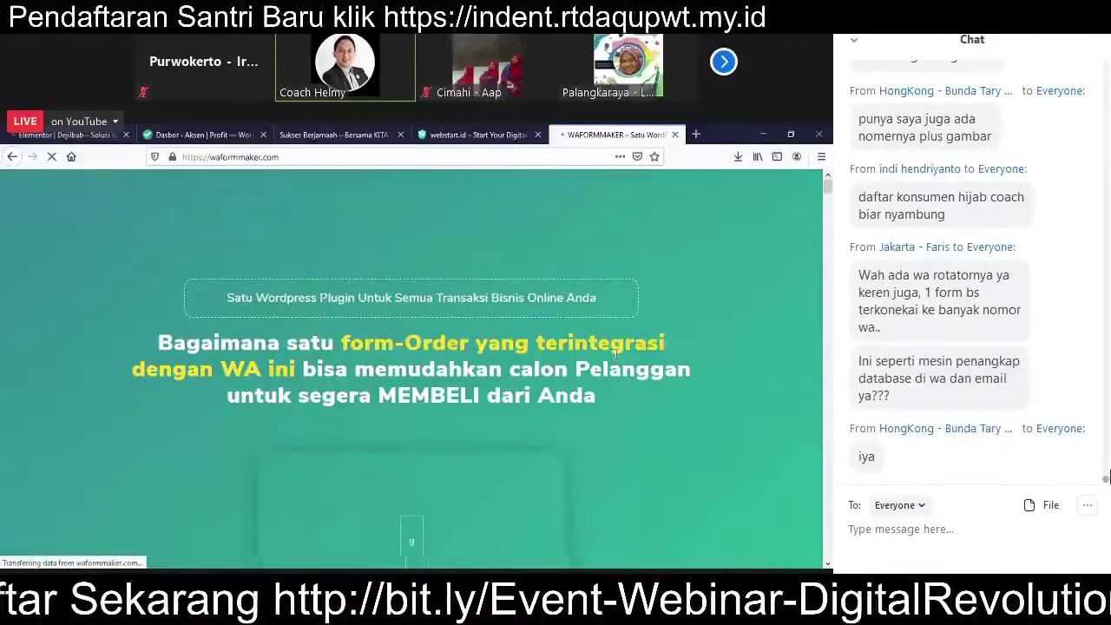
Step: Scroll through the demo forms and benefits to the Rp 147.000 and Rp 497.000 packages
drag(830, 195, 829, 209)
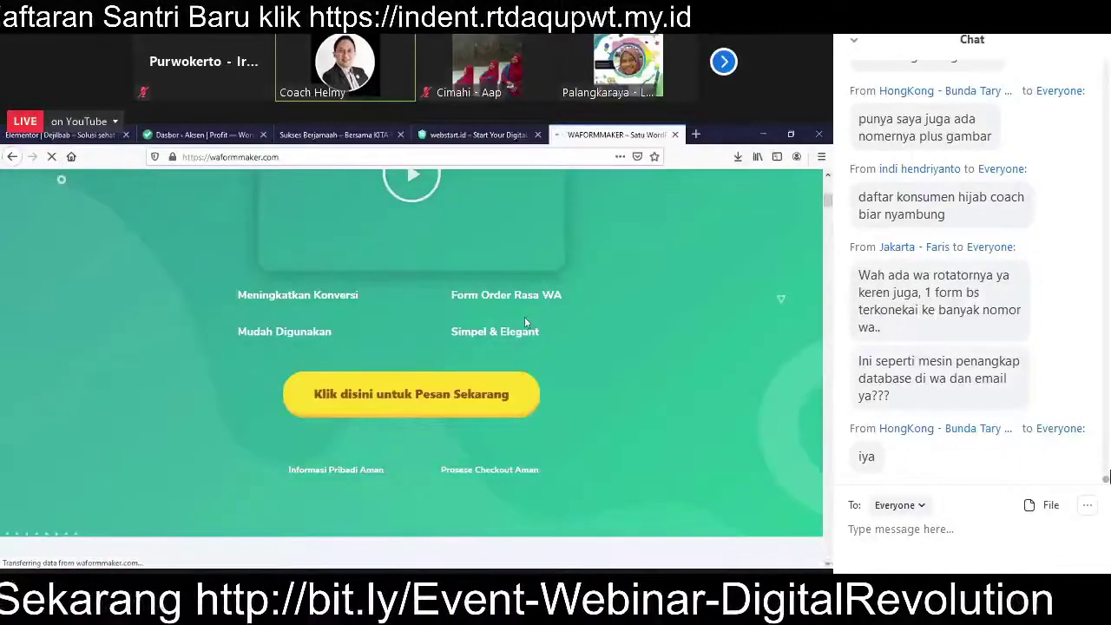
drag(830, 202, 828, 327)
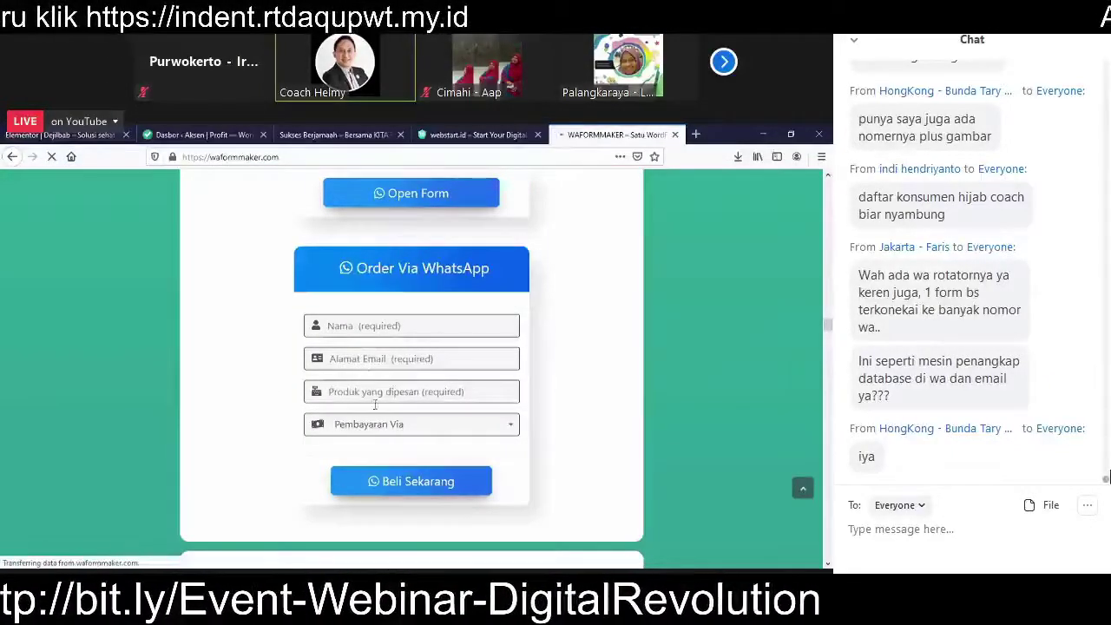
scroll(377, 412, down, 5)
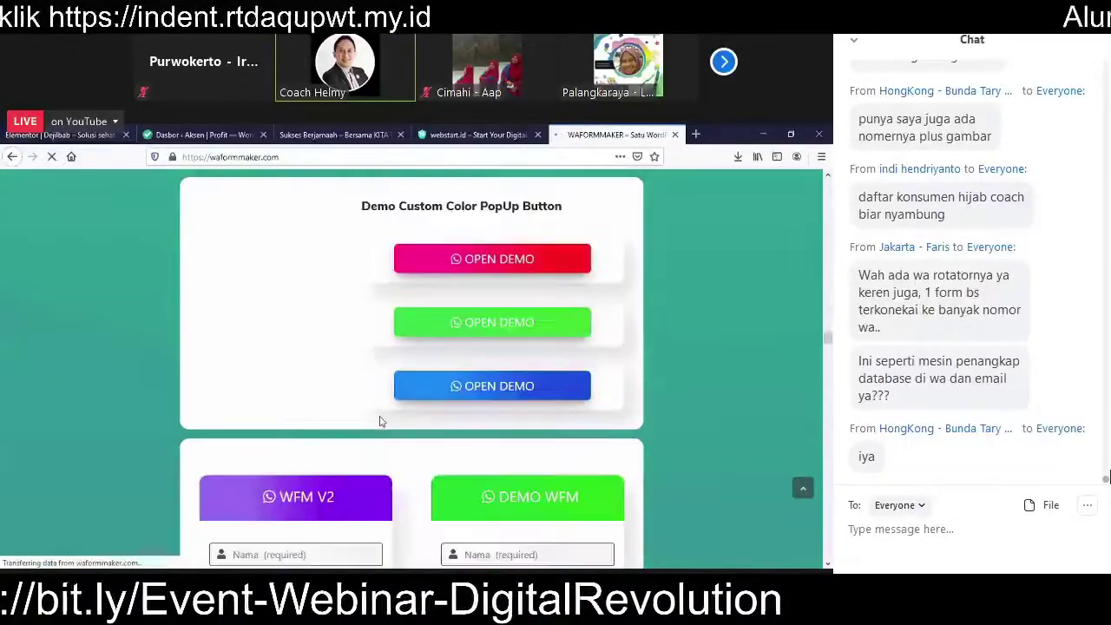
scroll(379, 421, down, 3)
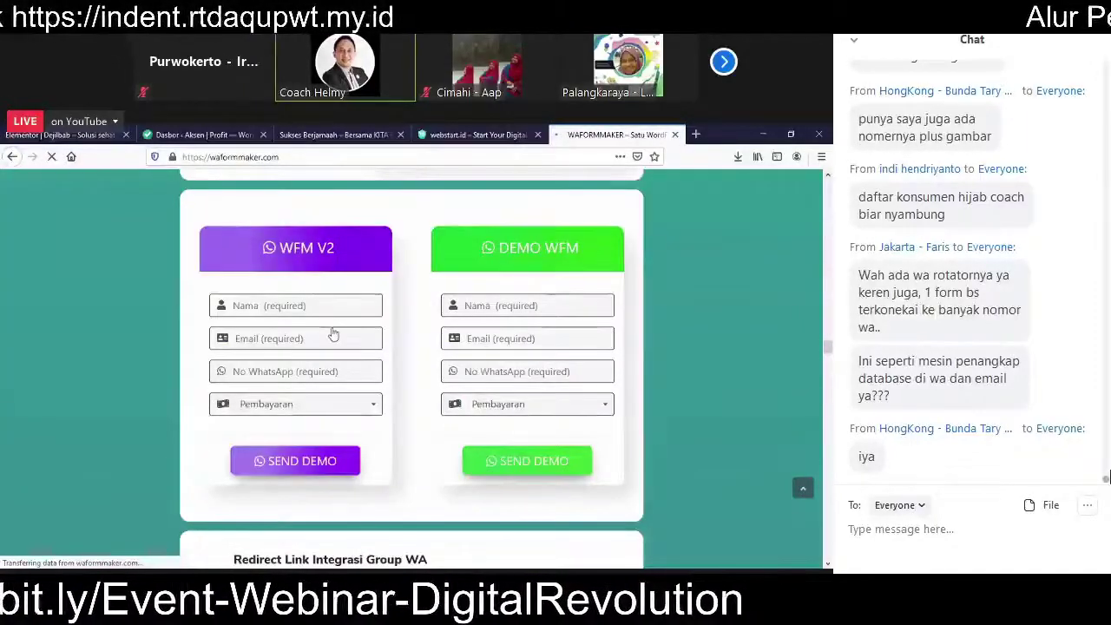
scroll(332, 332, down, 2)
scroll(365, 399, up, 3)
scroll(367, 399, down, 5)
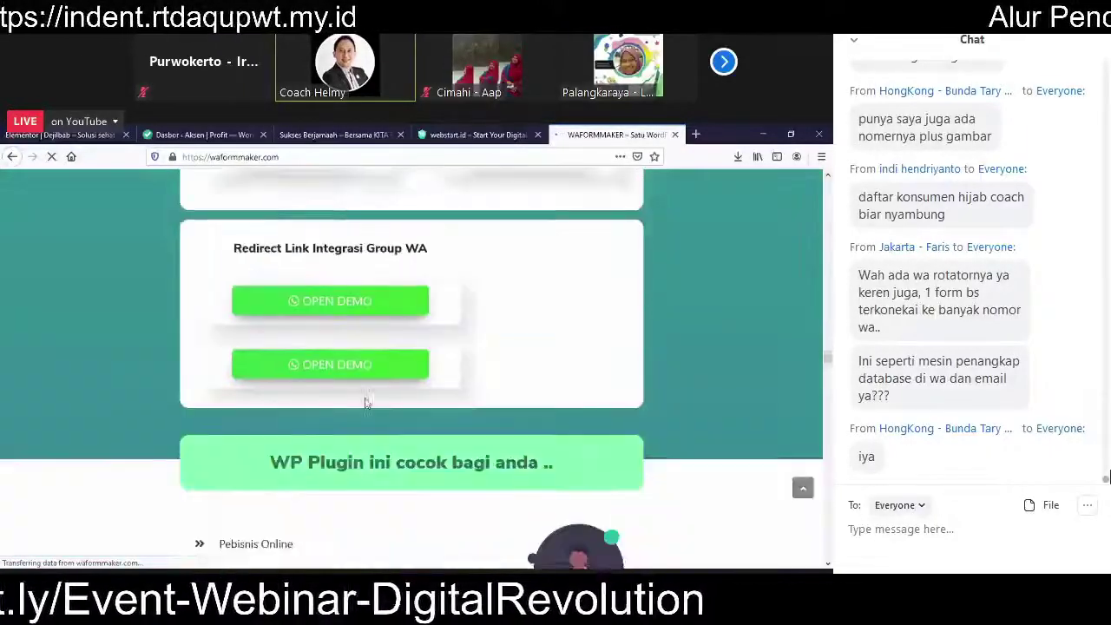
scroll(364, 401, down, 15)
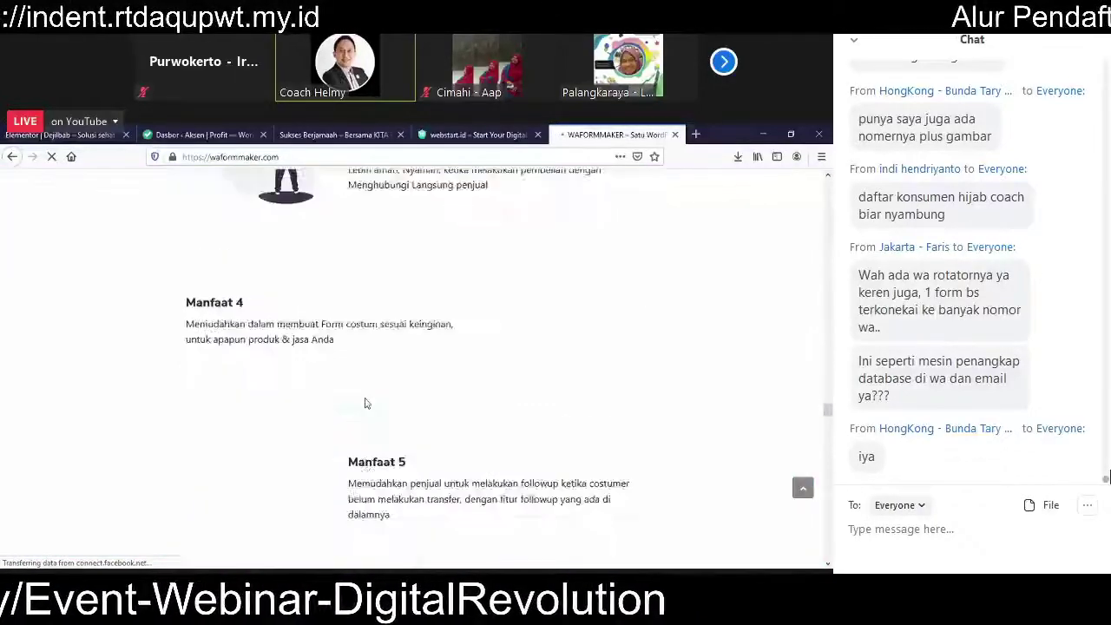
scroll(366, 398, down, 12)
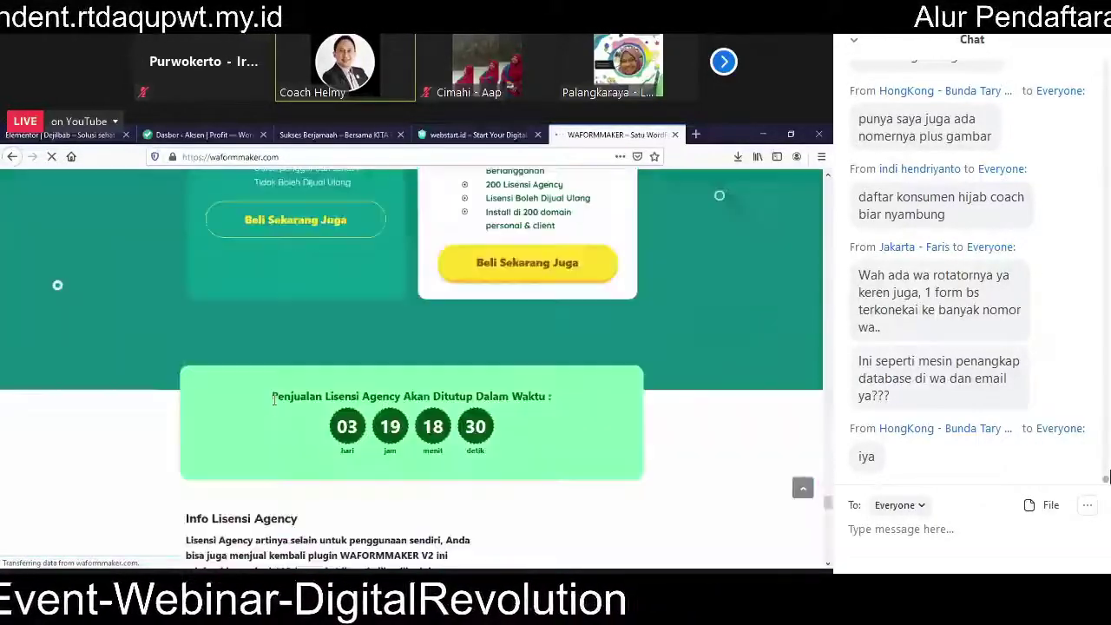
scroll(396, 363, up, 4)
double_click(391, 367)
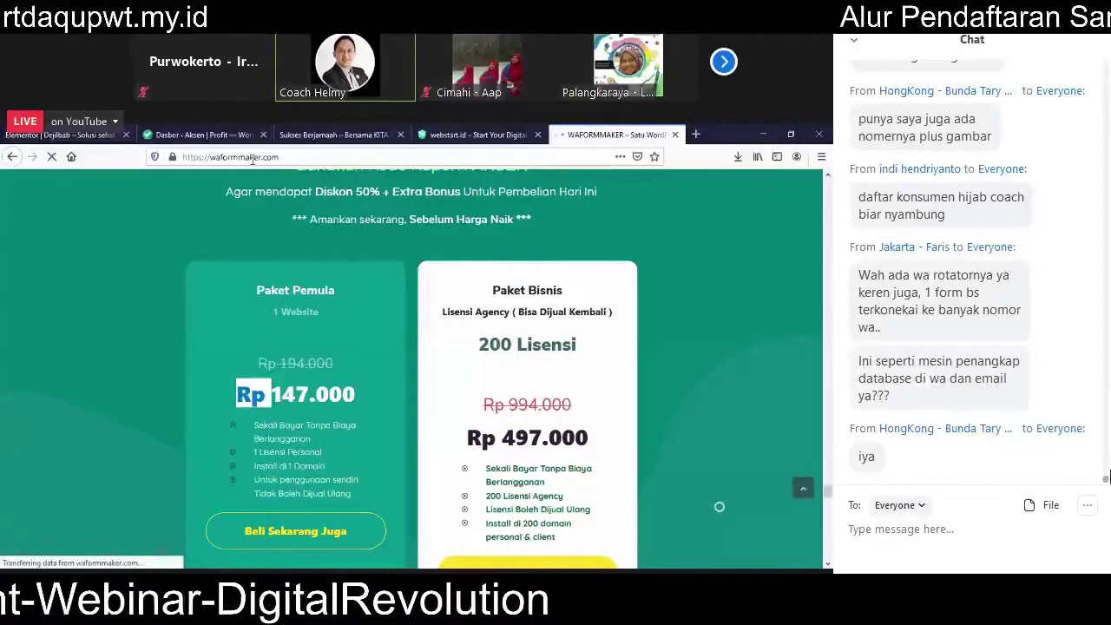
Step: Load elementor.com in a new browser tab
click(697, 135)
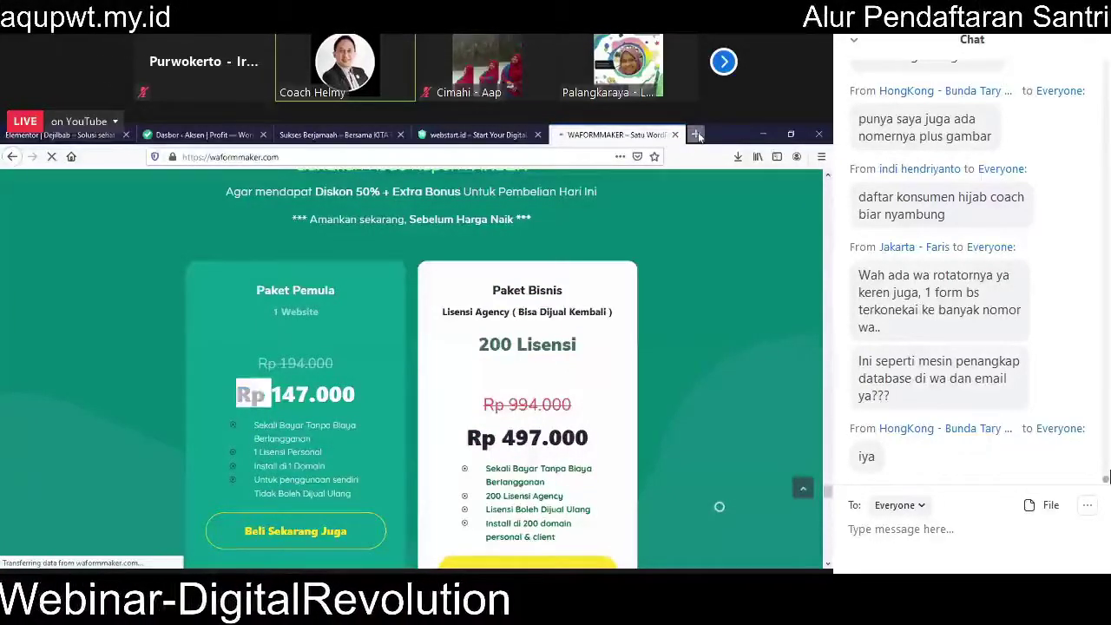
text(eleme)
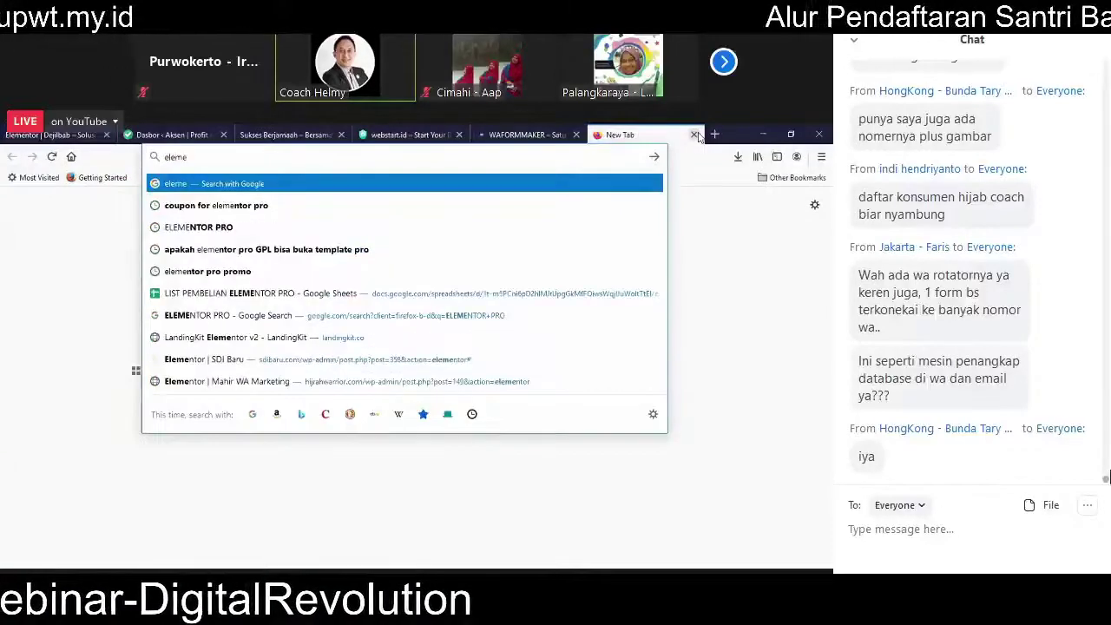
text(ntor)
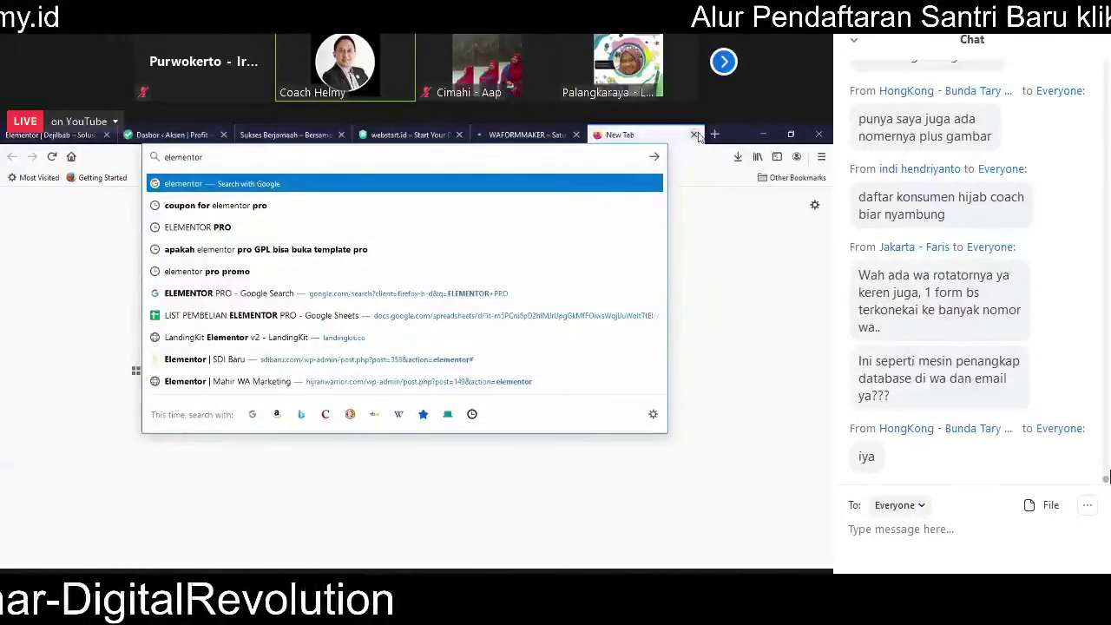
text(.)
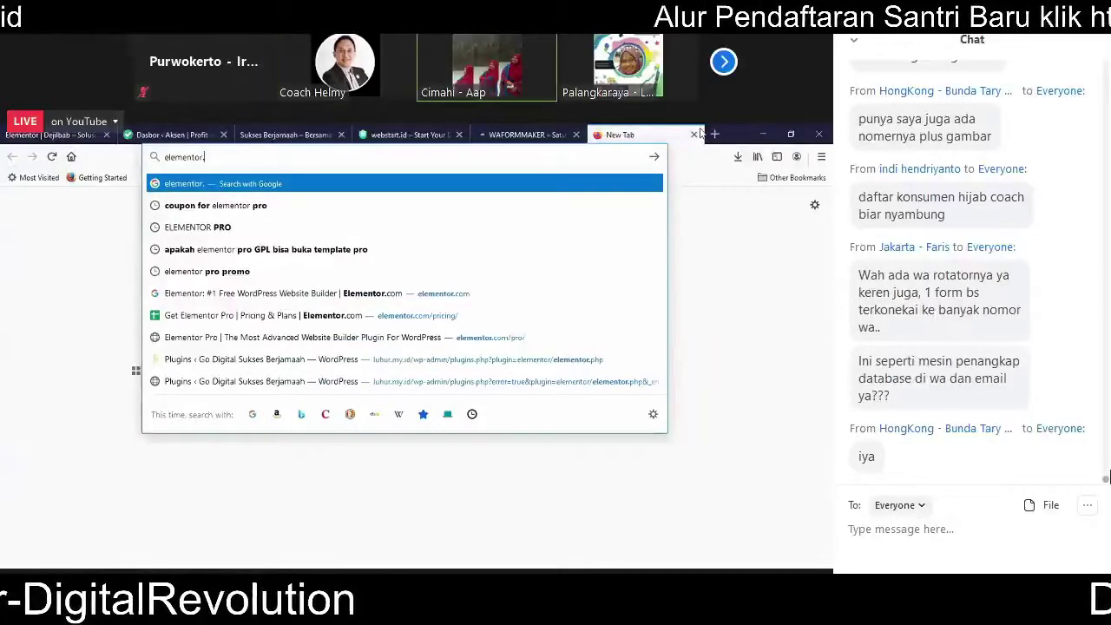
text(com)
key(Down)
key(Down)
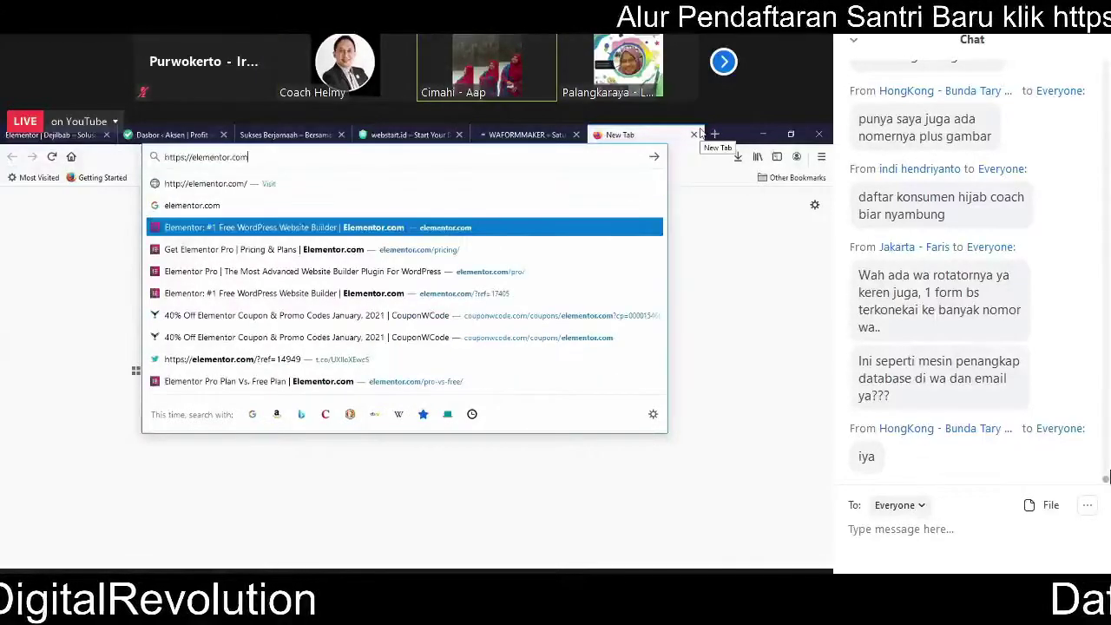
key(Return)
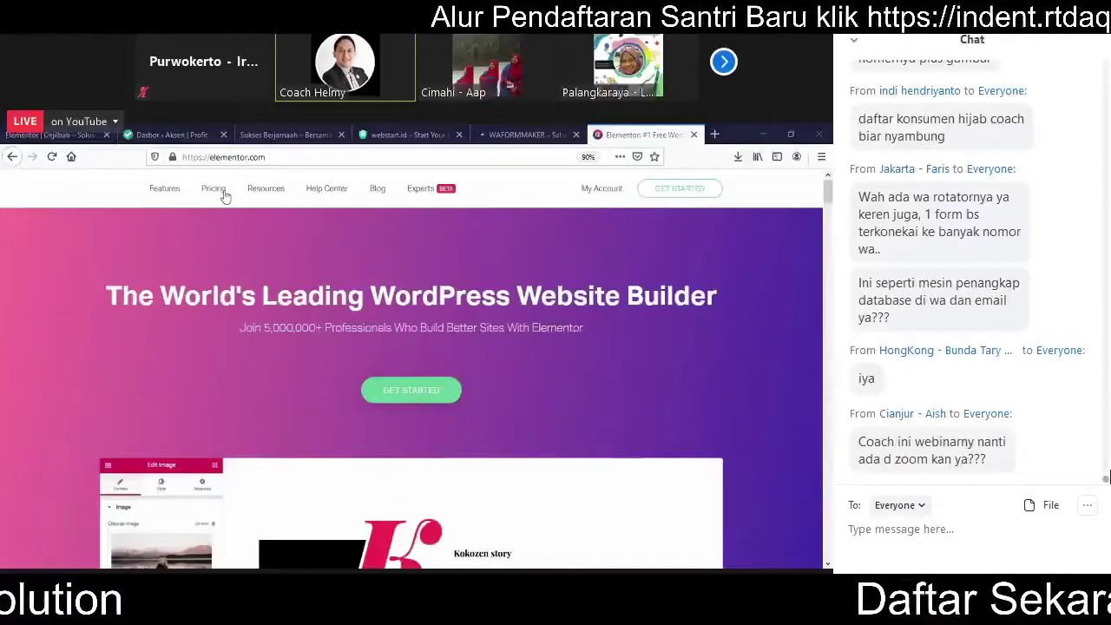
Step: Show Elementor's pricing plans, highlighting the US$49 Personal plan
click(224, 196)
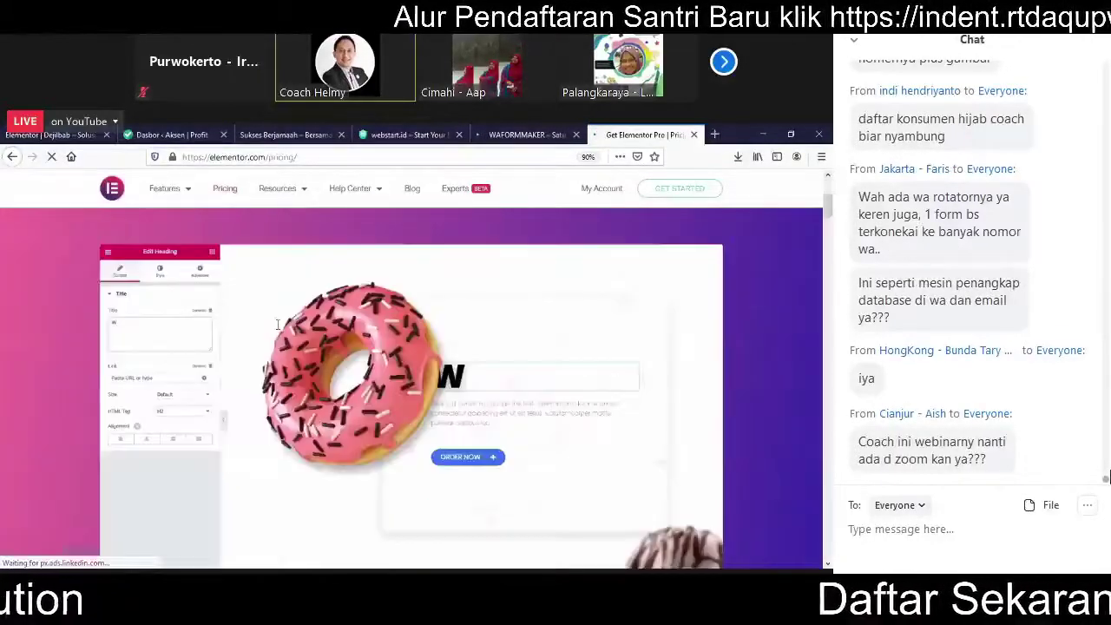
scroll(318, 328, down, 2)
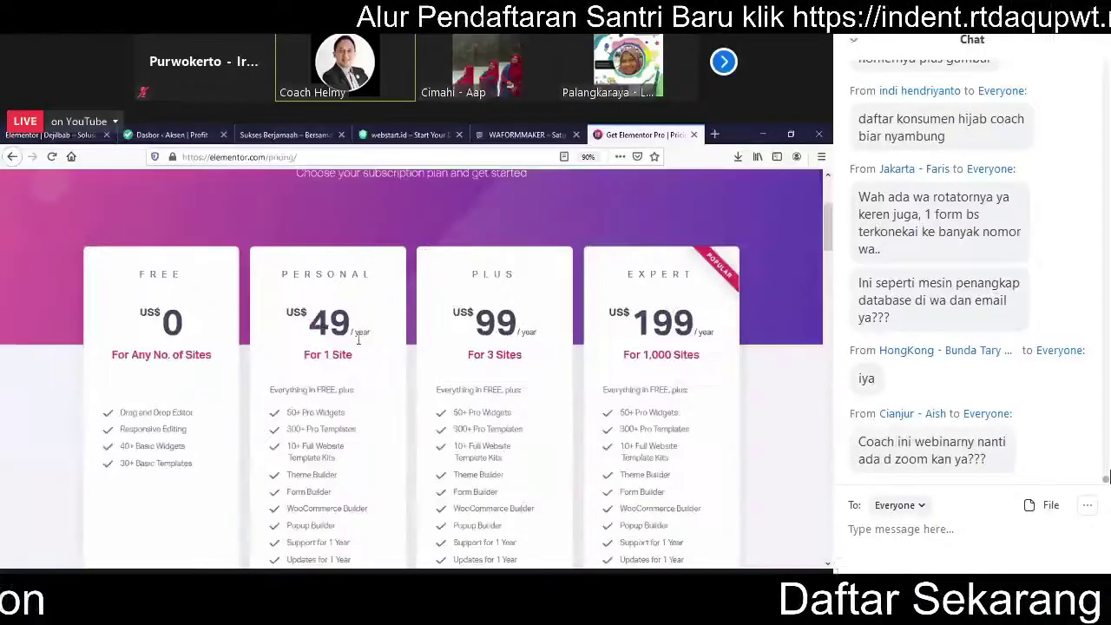
double_click(344, 337)
click(368, 309)
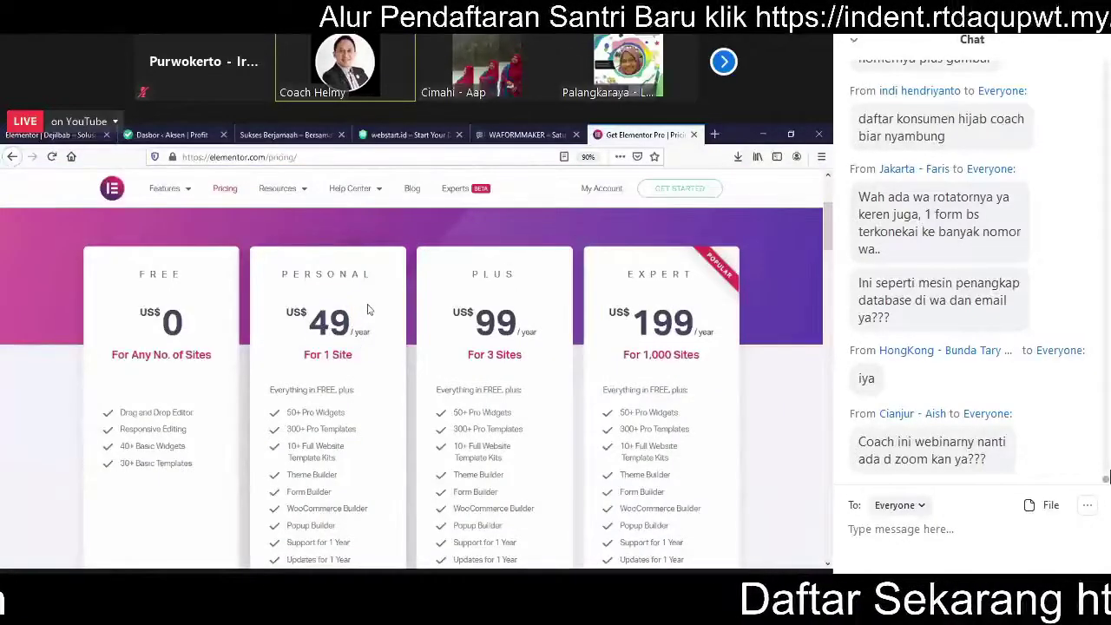
Step: Dismiss the Elementor 'An error occurred' alert on the Dejilbab tab, then return to WAFORMMAKER pricing
click(186, 136)
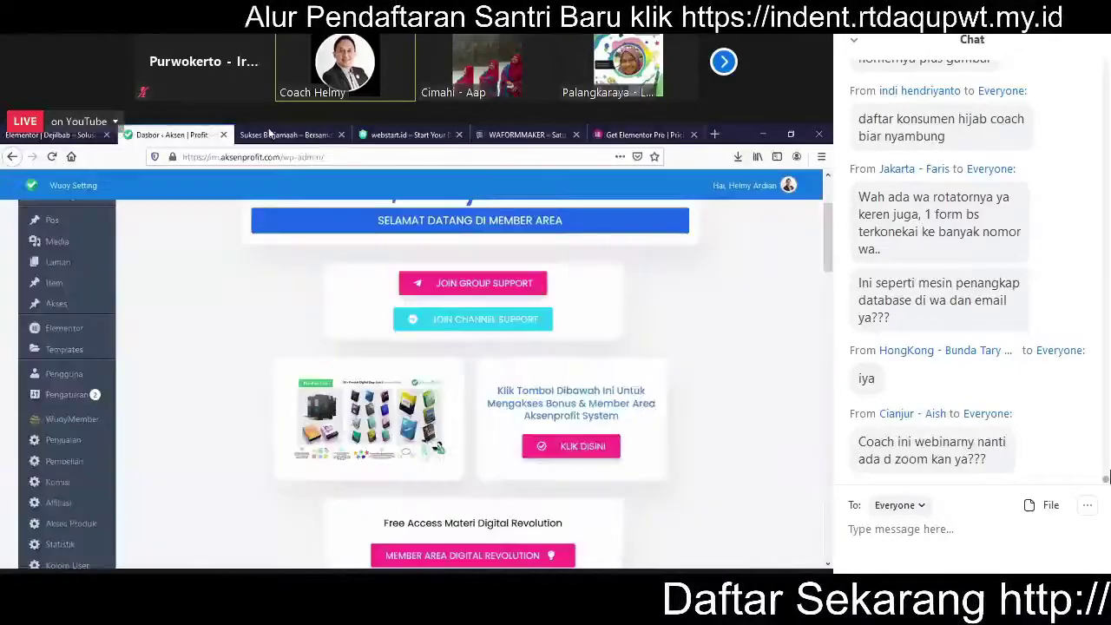
key(ctrl+Tab)
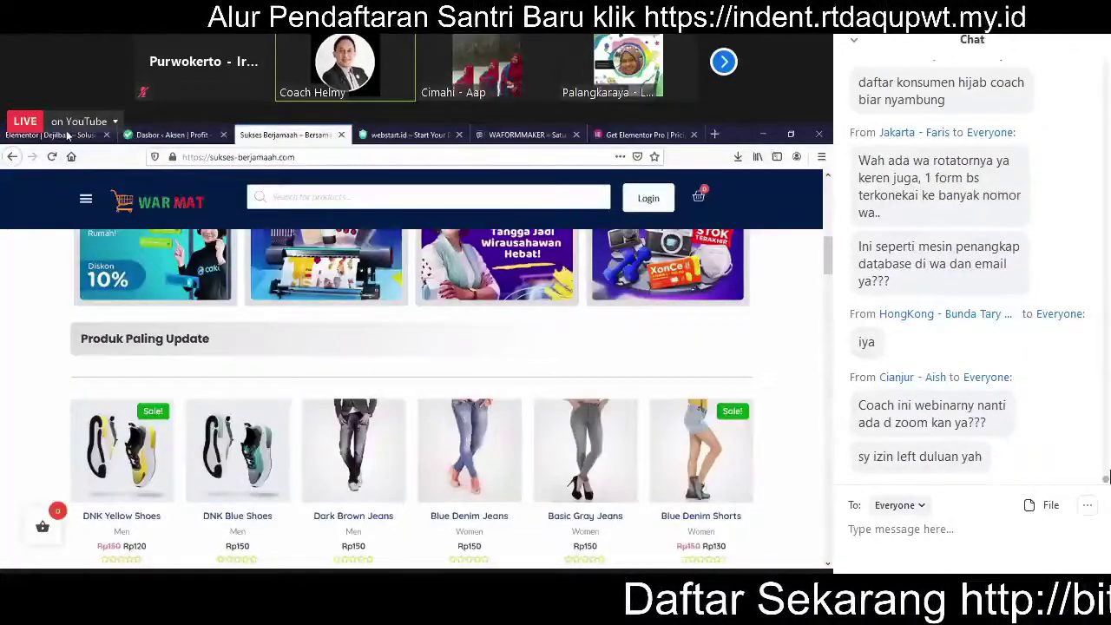
key(ctrl+shift+Tab)
key(ctrl+shift+Tab)
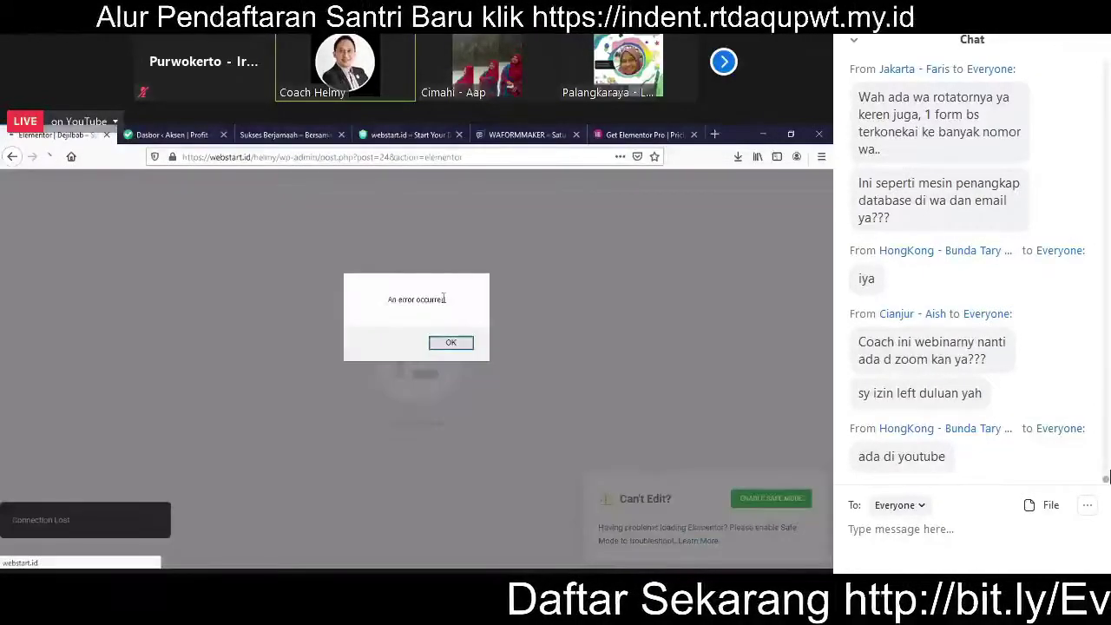
click(451, 343)
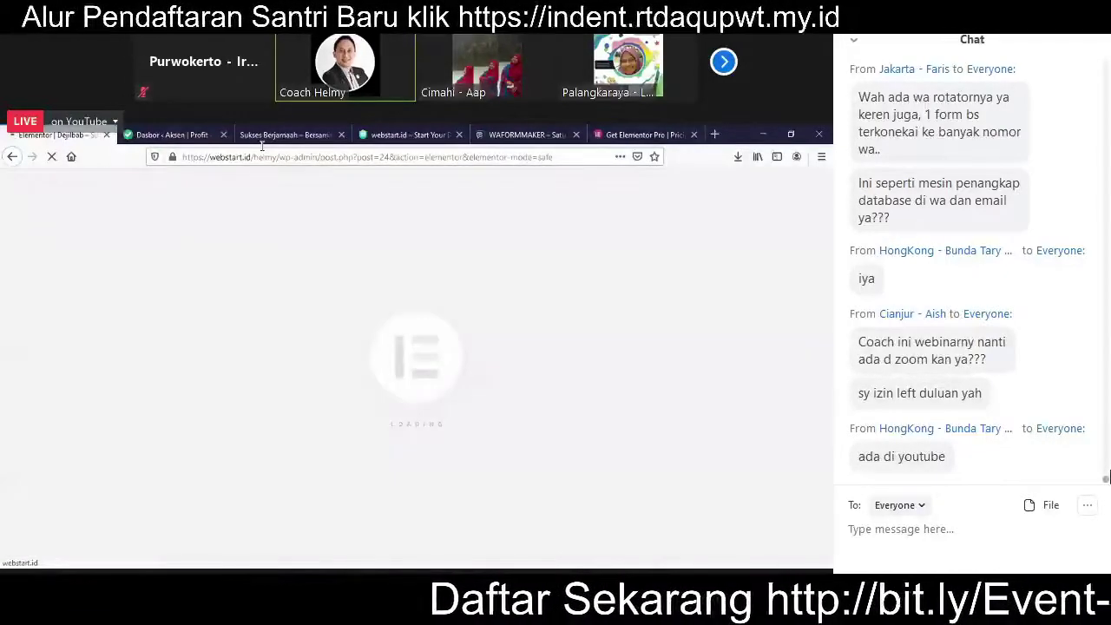
click(536, 134)
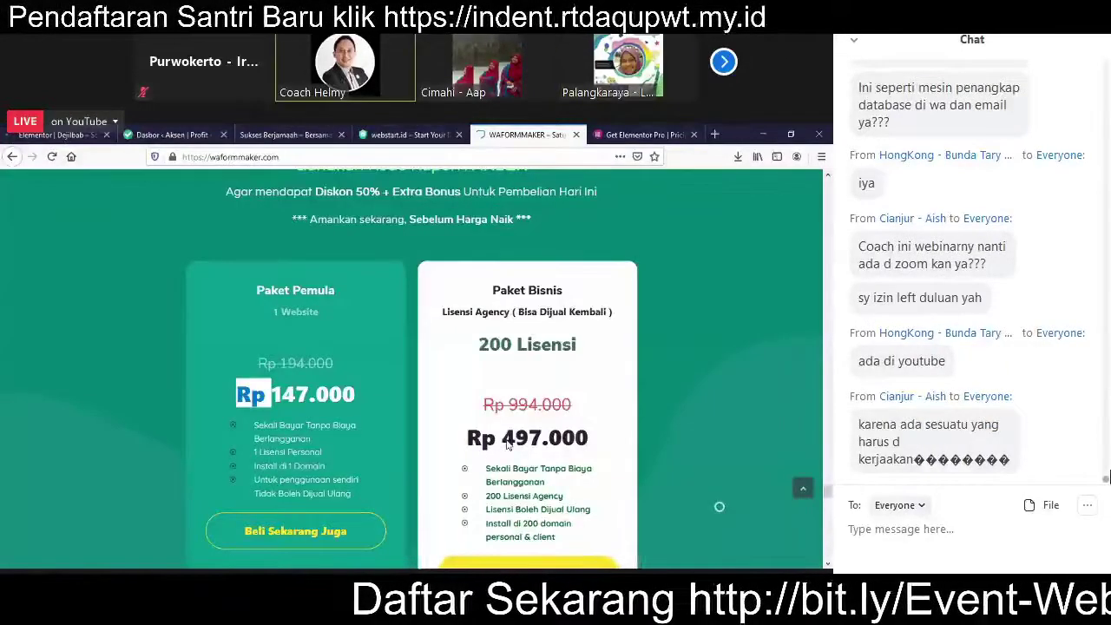
Step: Scroll through the WAFORMMAKER demo popup buttons, then go back to the 'Elementor | Dejilbab' tab
scroll(508, 441, up, 5)
scroll(508, 440, up, 10)
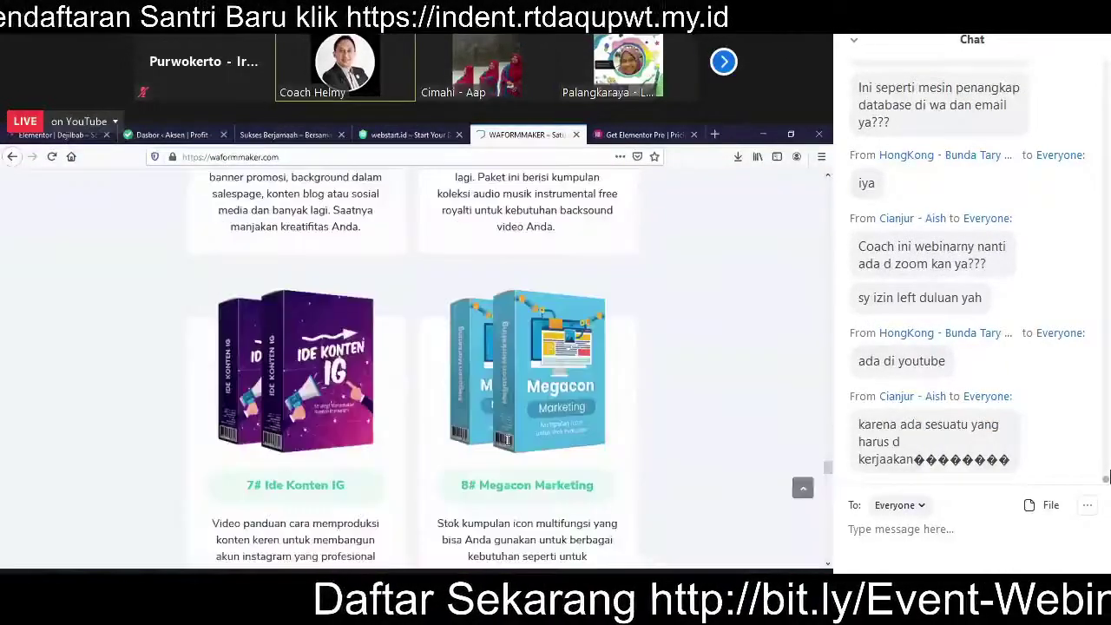
scroll(508, 439, up, 5)
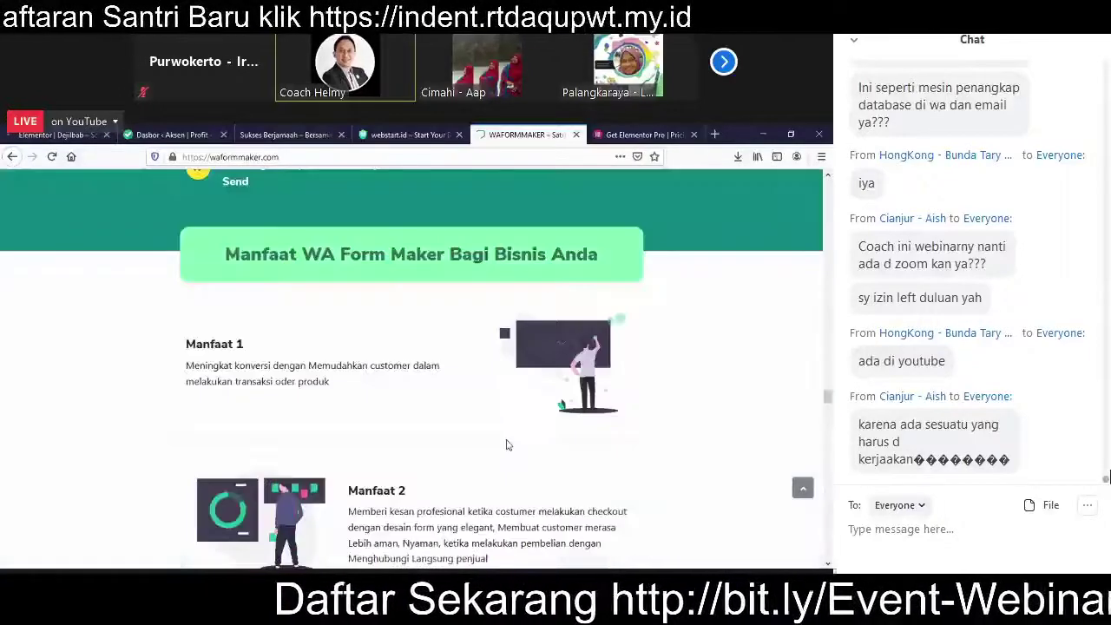
scroll(247, 308, up, 5)
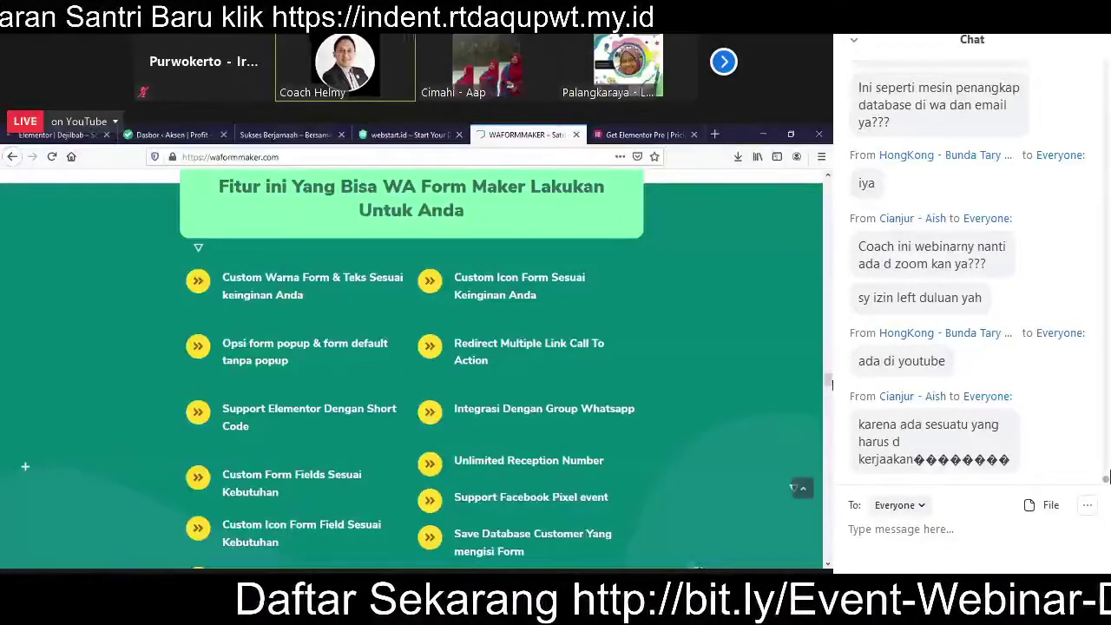
scroll(416, 362, up, 3)
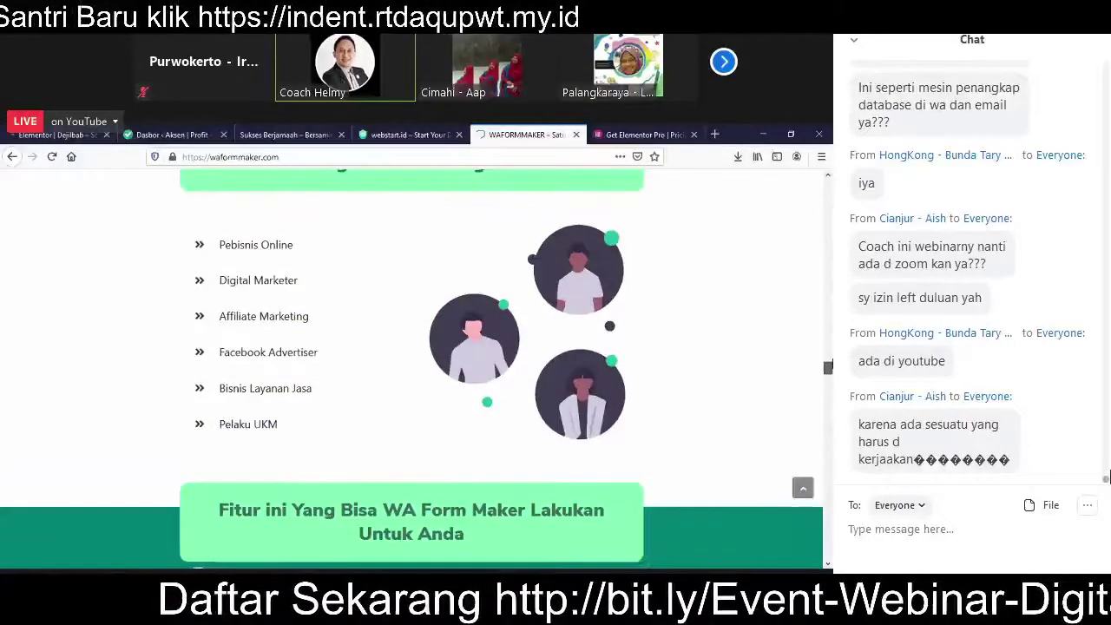
scroll(413, 364, up, 2)
scroll(245, 286, up, 3)
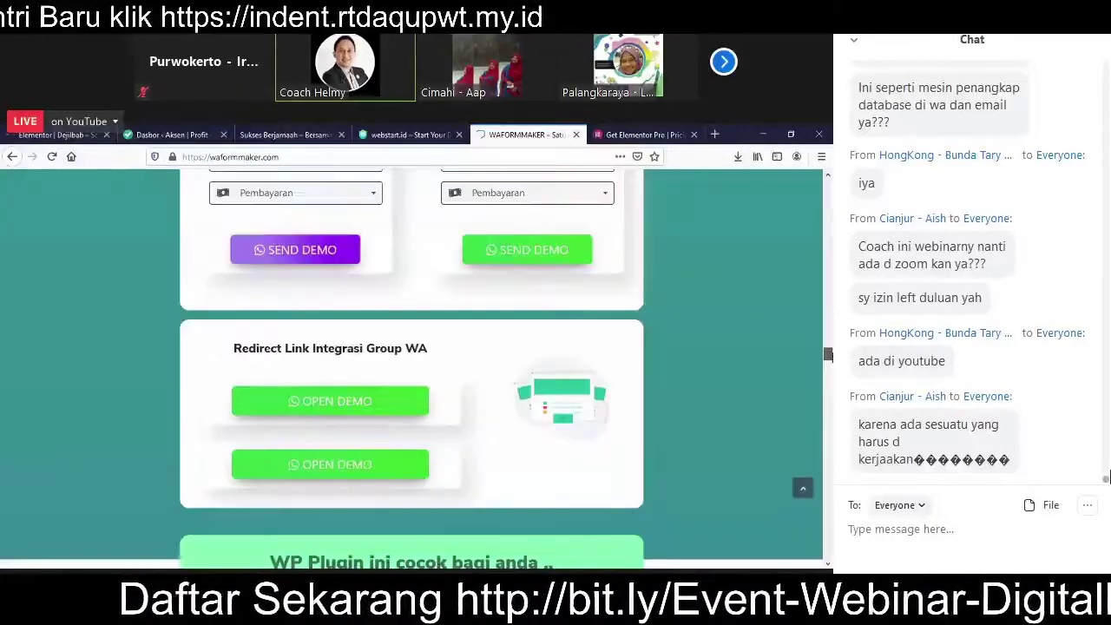
click(61, 134)
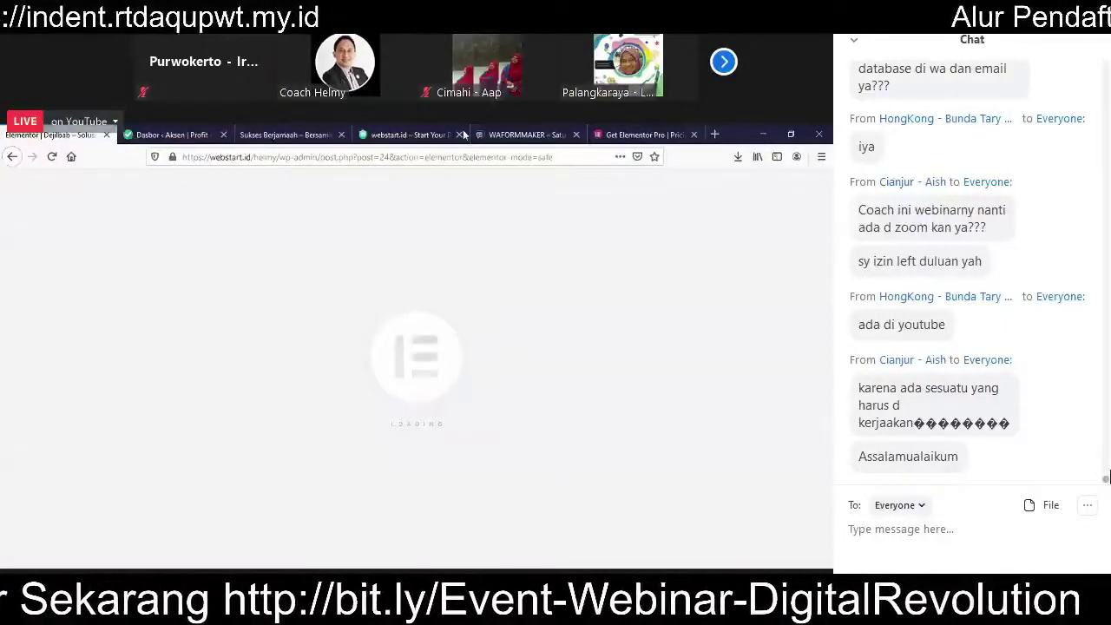
click(393, 142)
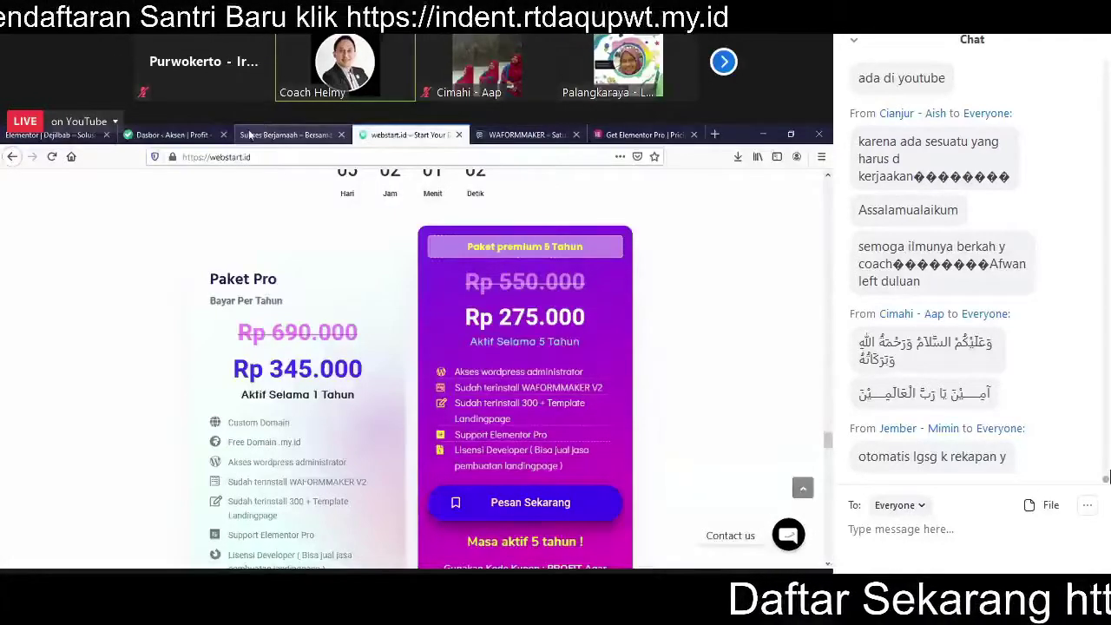
click(68, 135)
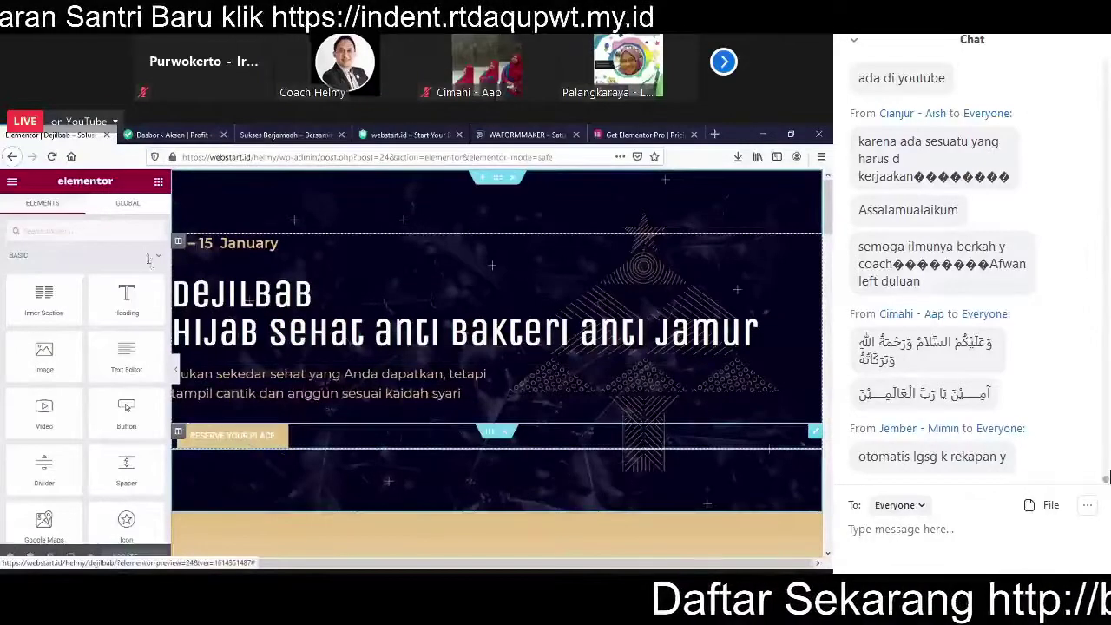
Step: Search widgets for 'sho' and add a Shortcode widget below the Dejilbab headline
click(86, 228)
text(sho)
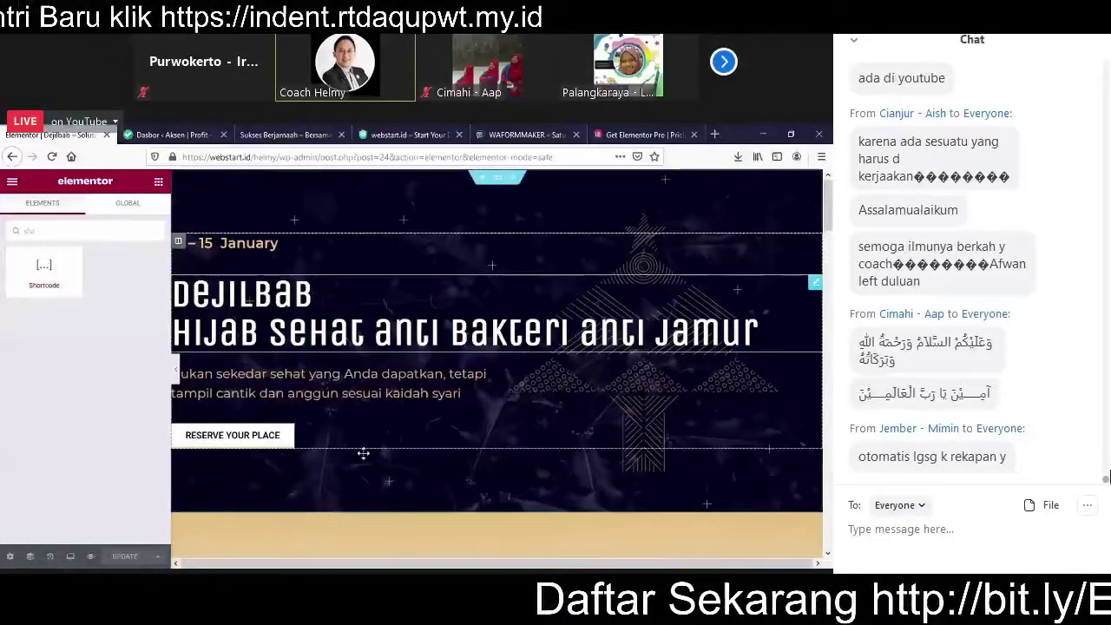
drag(417, 391, 440, 372)
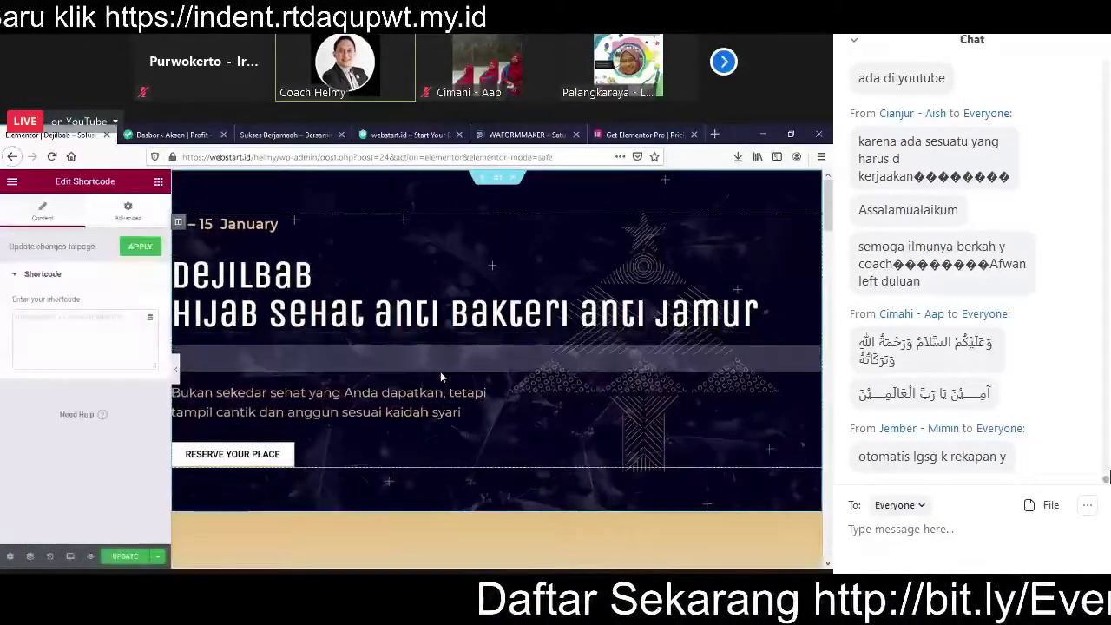
Step: Paste [wafm id="14" title="Download Ebook Gratis"], update the page, and open the OPEN popup
click(107, 319)
text([wafm id="14" title="Download Ebook Gratis"])
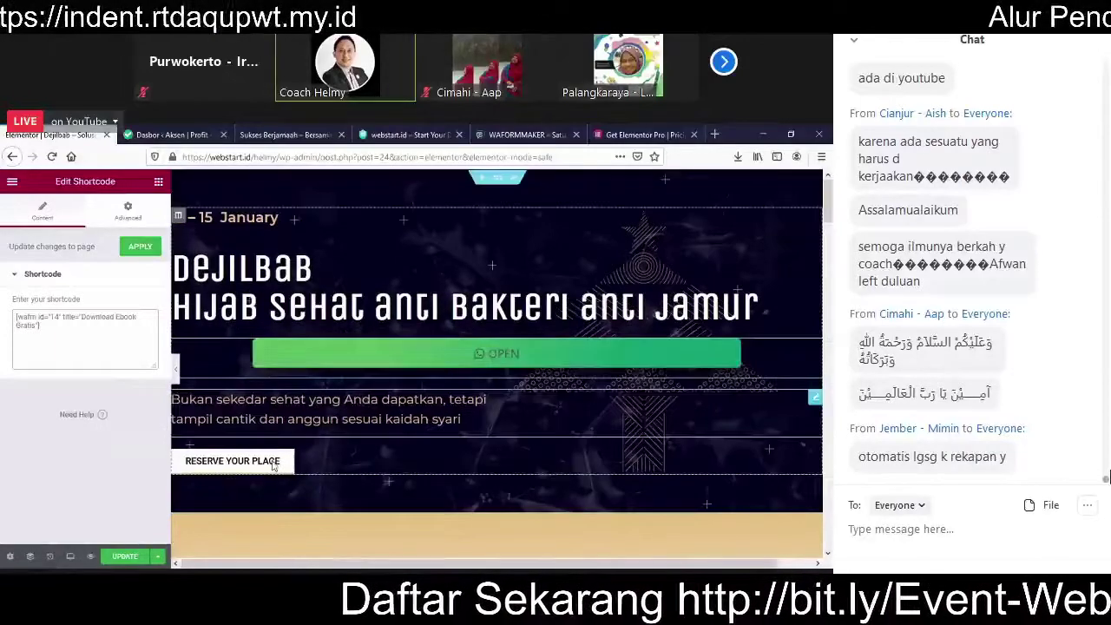
click(124, 557)
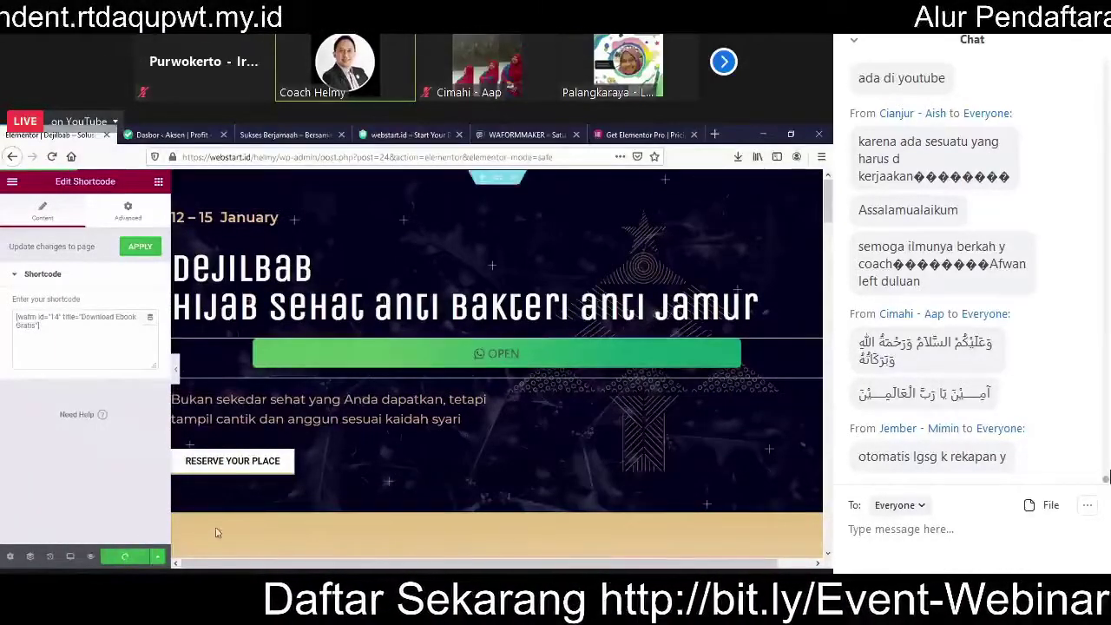
click(455, 360)
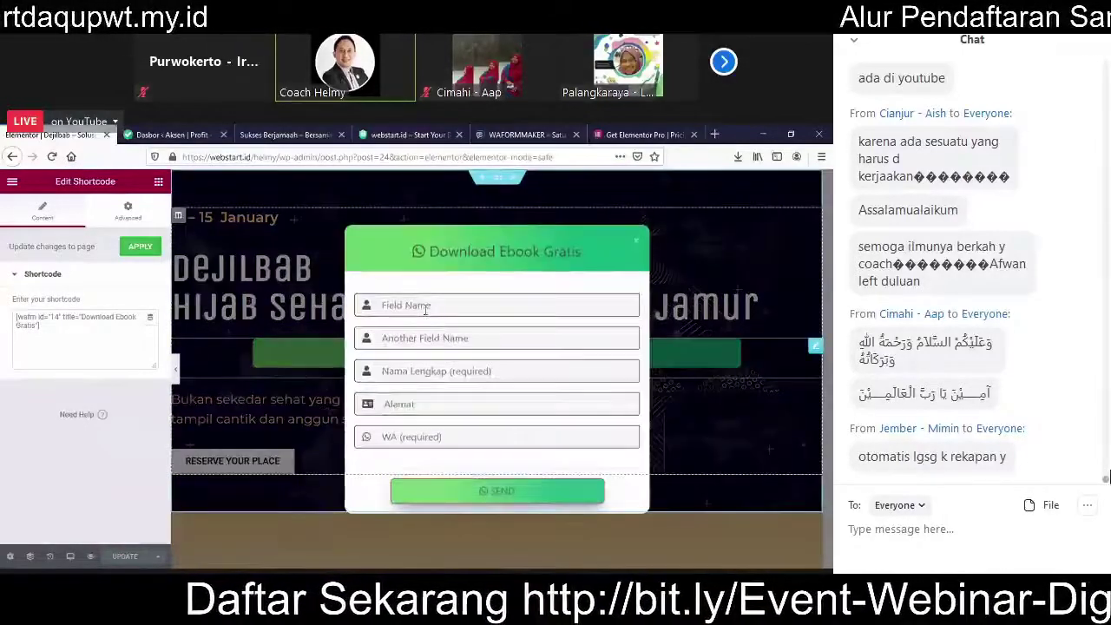
Step: Enter a full name in Nama Lengkap and a phone number in WA, then preview the changes
click(423, 369)
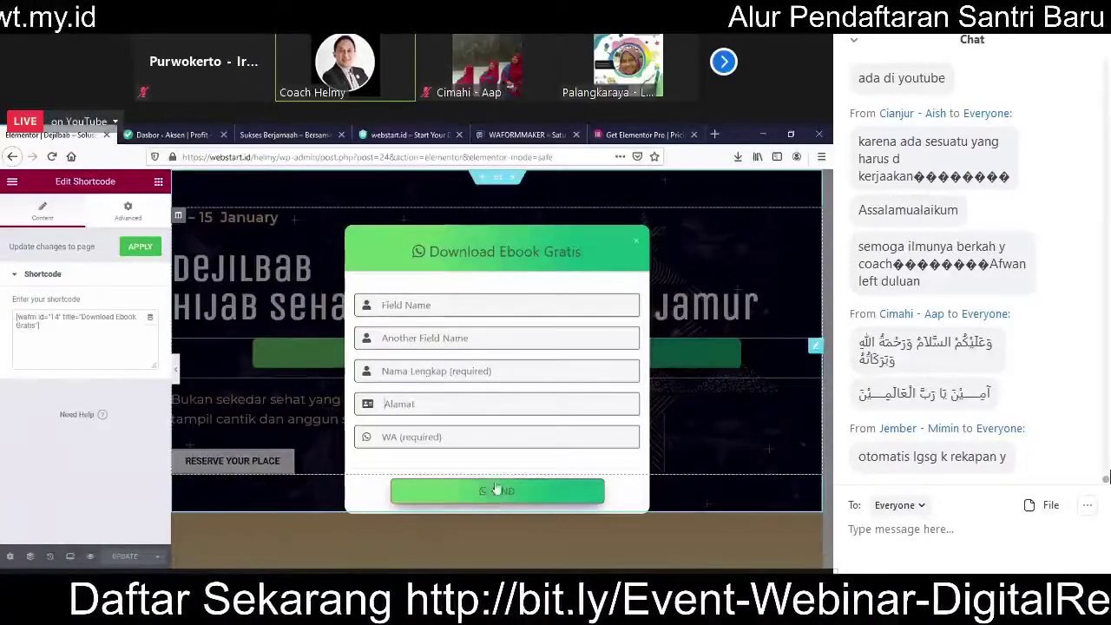
click(451, 370)
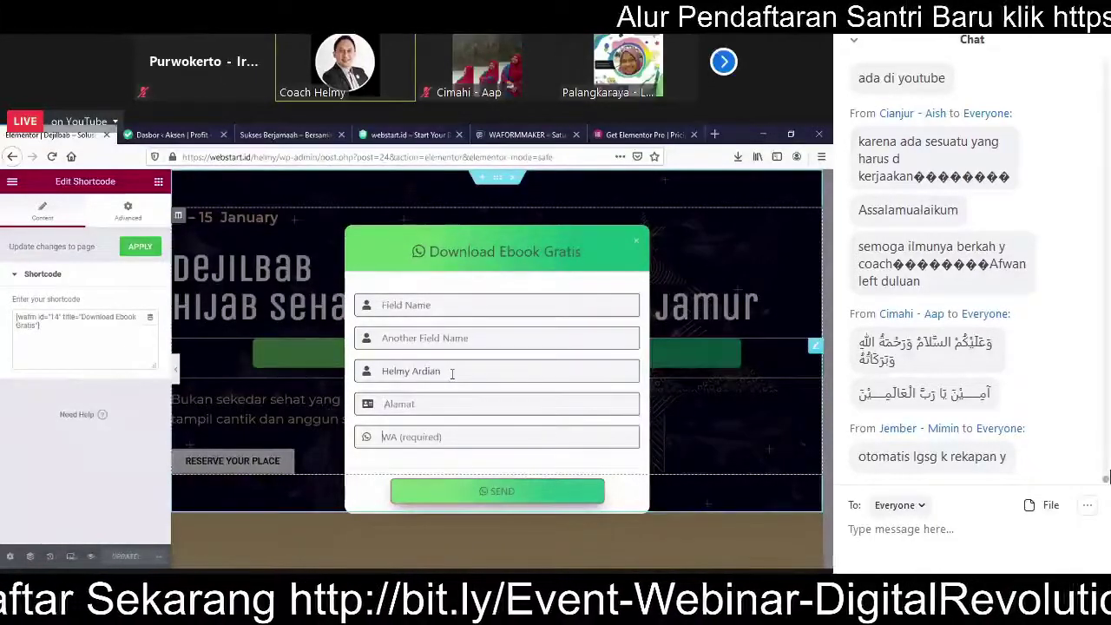
key(Tab)
key(Tab)
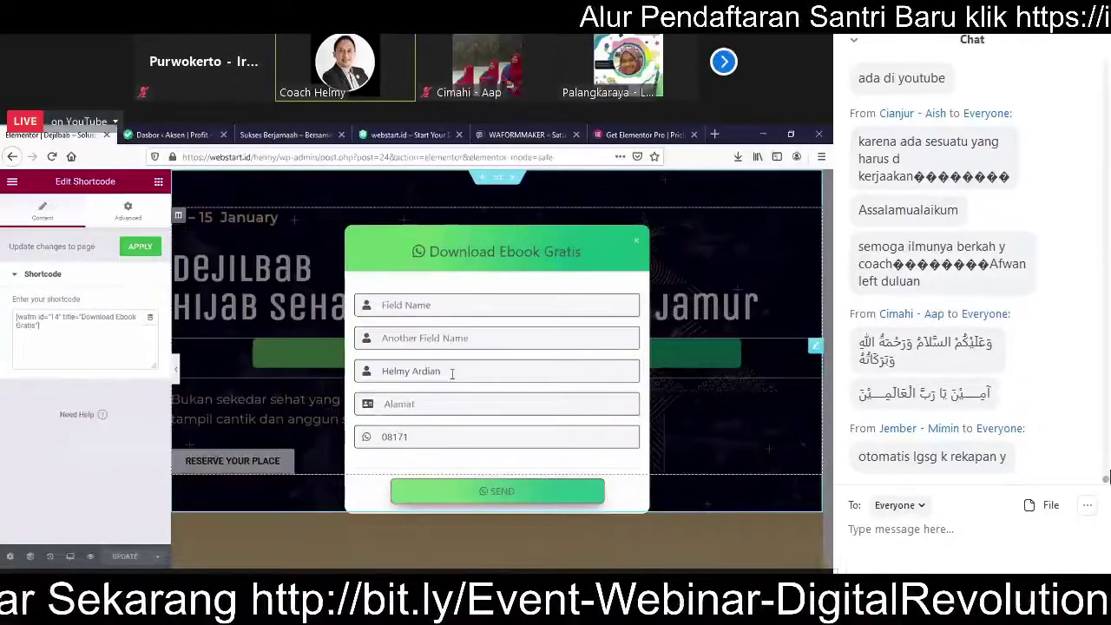
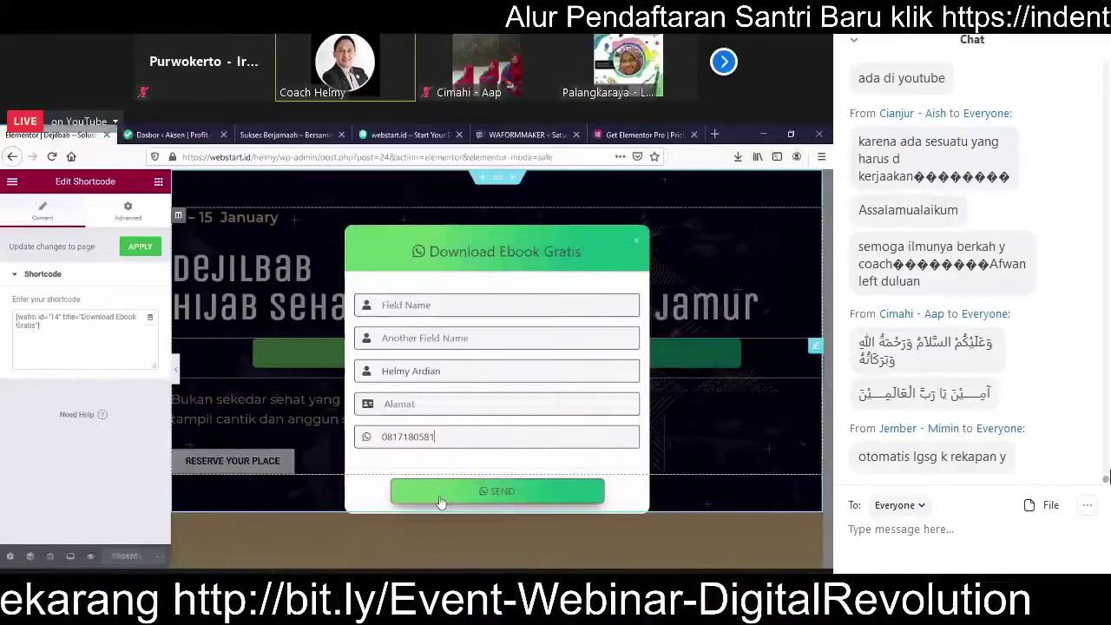
click(90, 558)
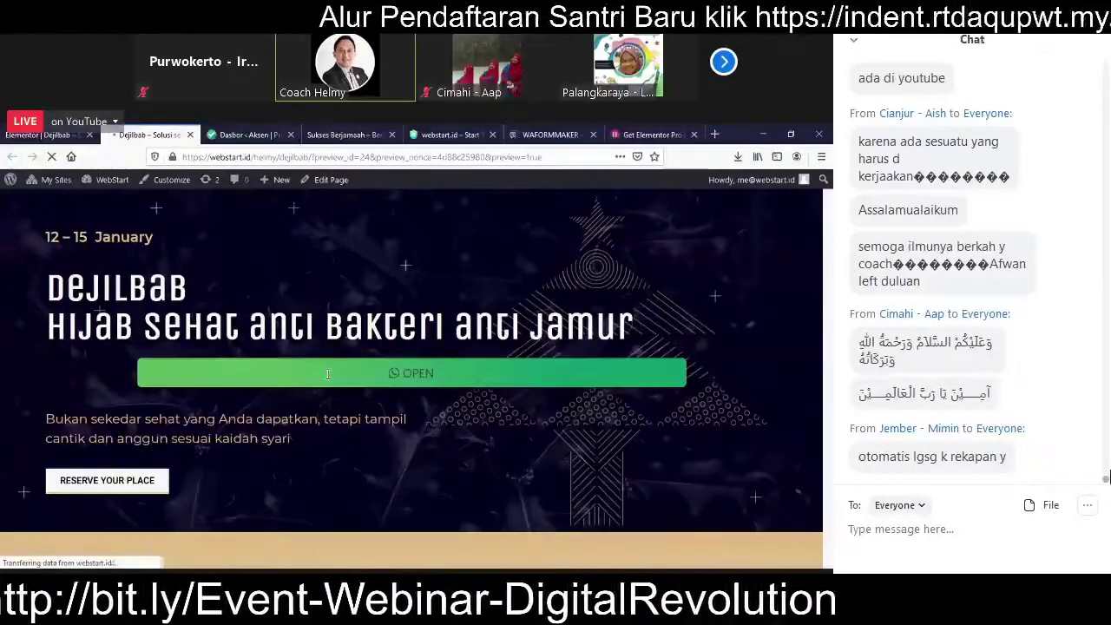
Step: On the live page, fill the OPEN popup with a name and WhatsApp number and send it
click(324, 374)
click(328, 372)
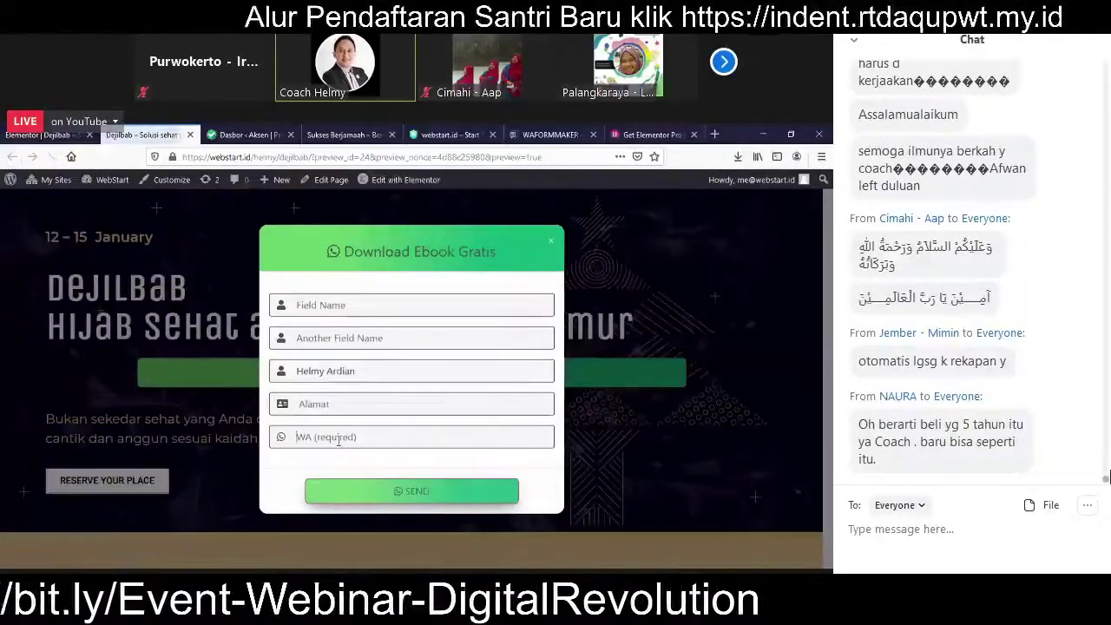
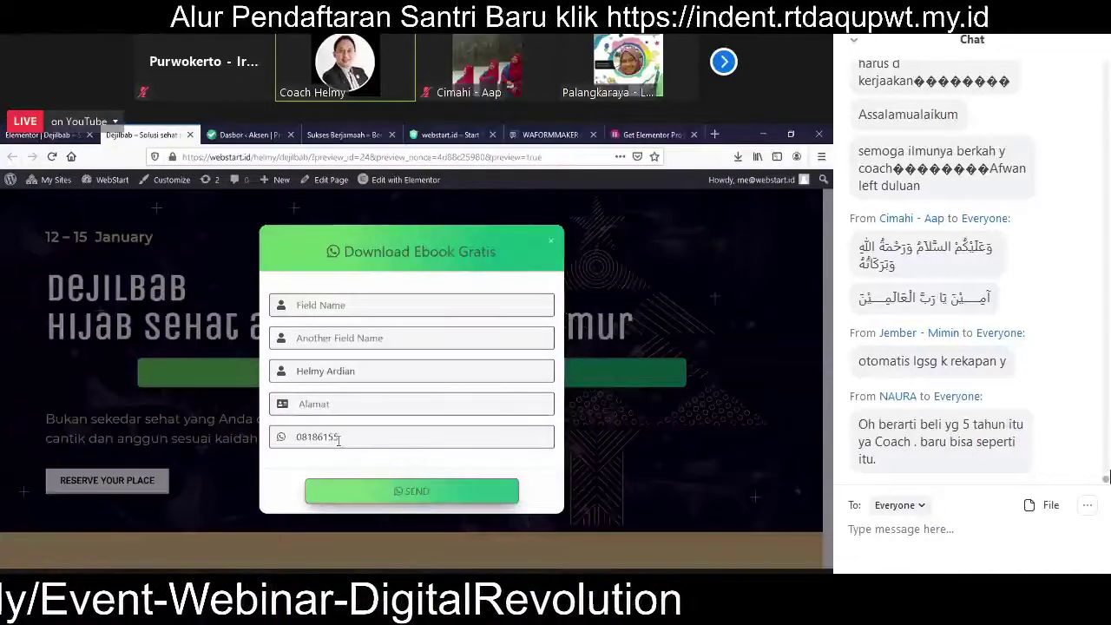
click(386, 491)
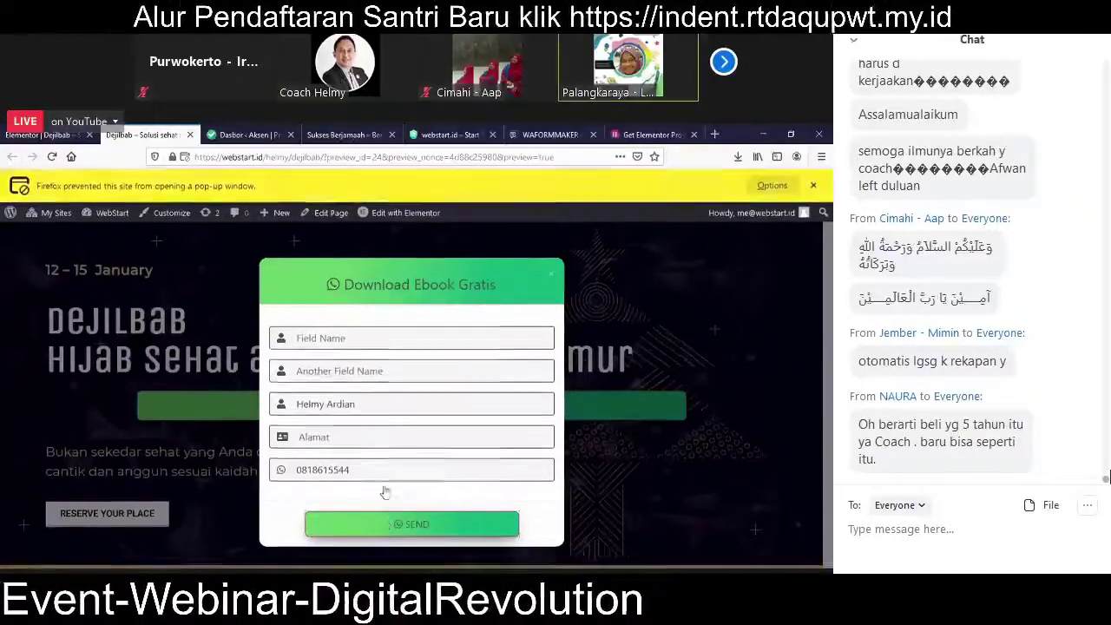
Step: Allow Firefox's blocked pop-up and view the prefilled WhatsApp message tab
click(783, 192)
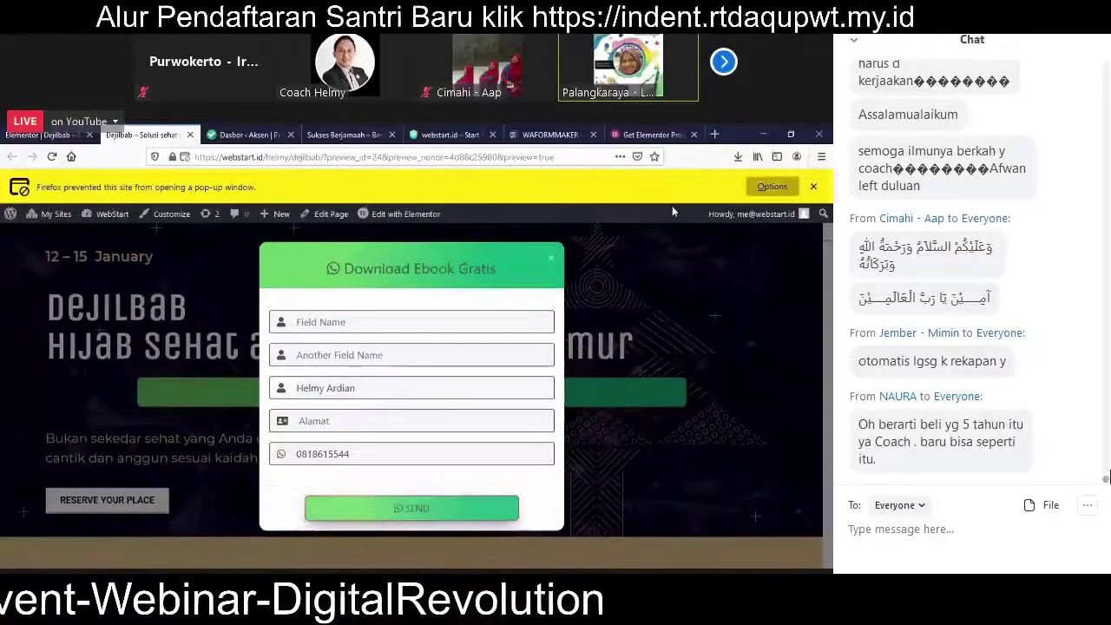
click(671, 206)
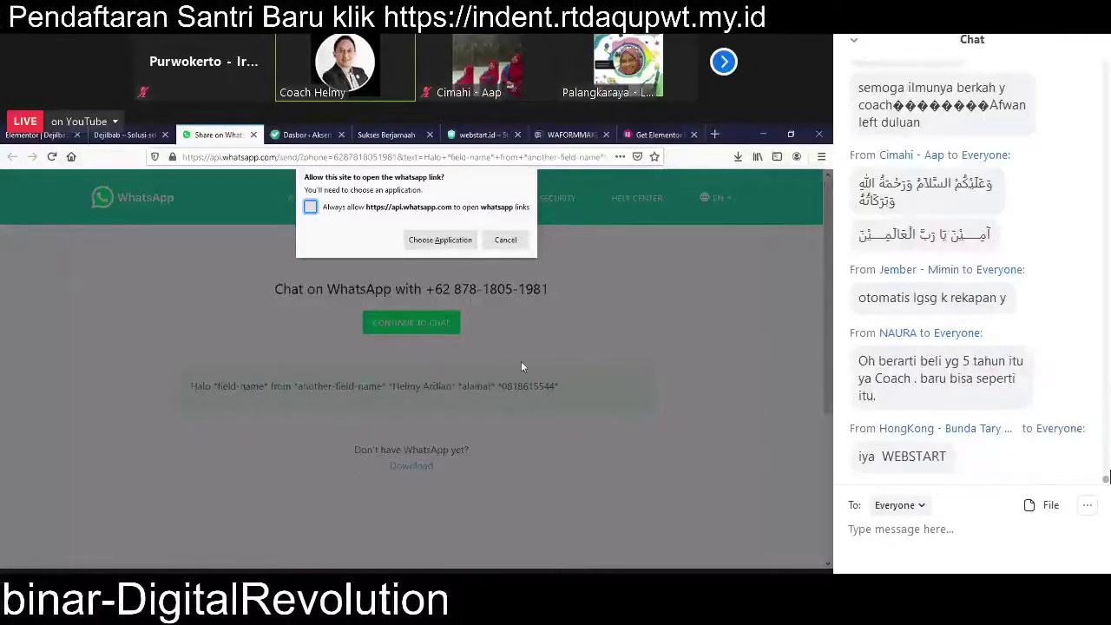
click(124, 136)
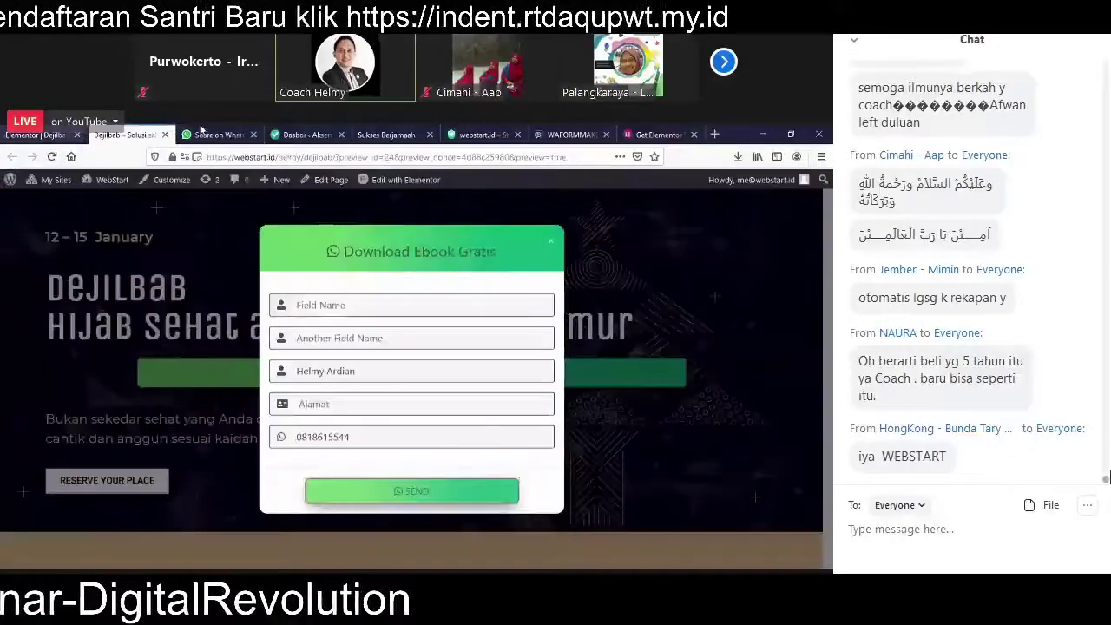
click(212, 135)
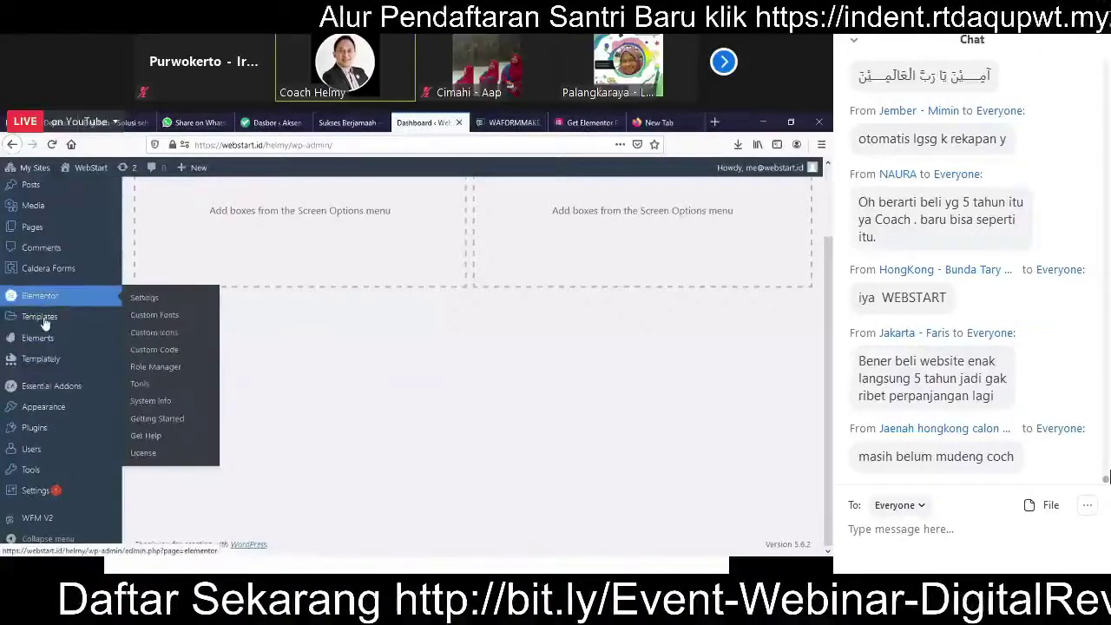
Step: Open Elements > Template Kits and browse the 804 Premium kits such as Mont, Tozee and Justcoffee
mouse_move(45, 342)
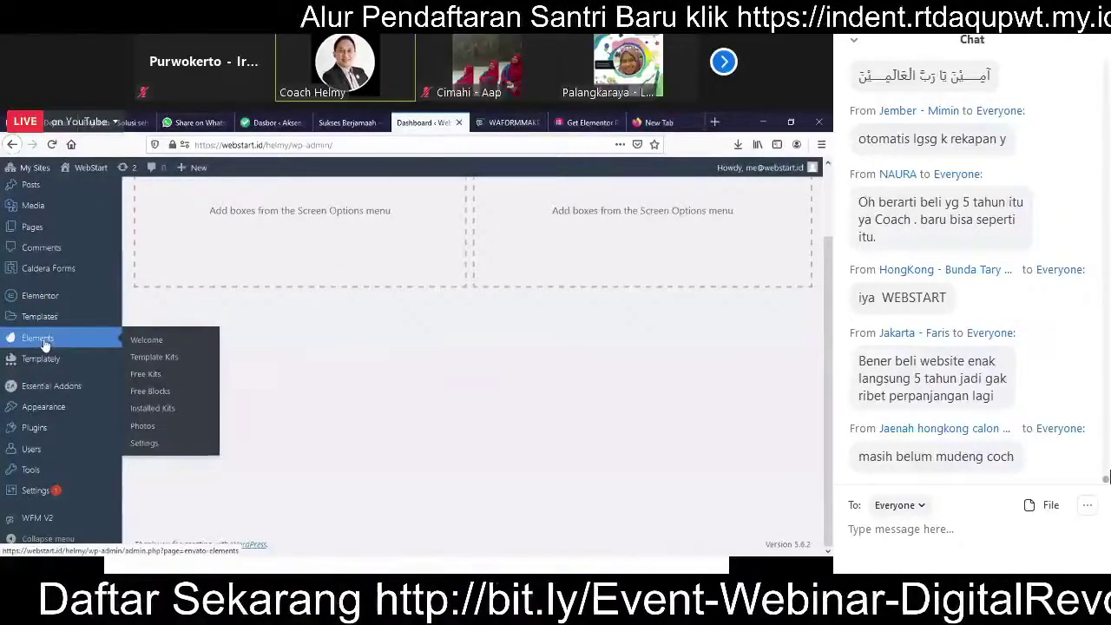
click(173, 361)
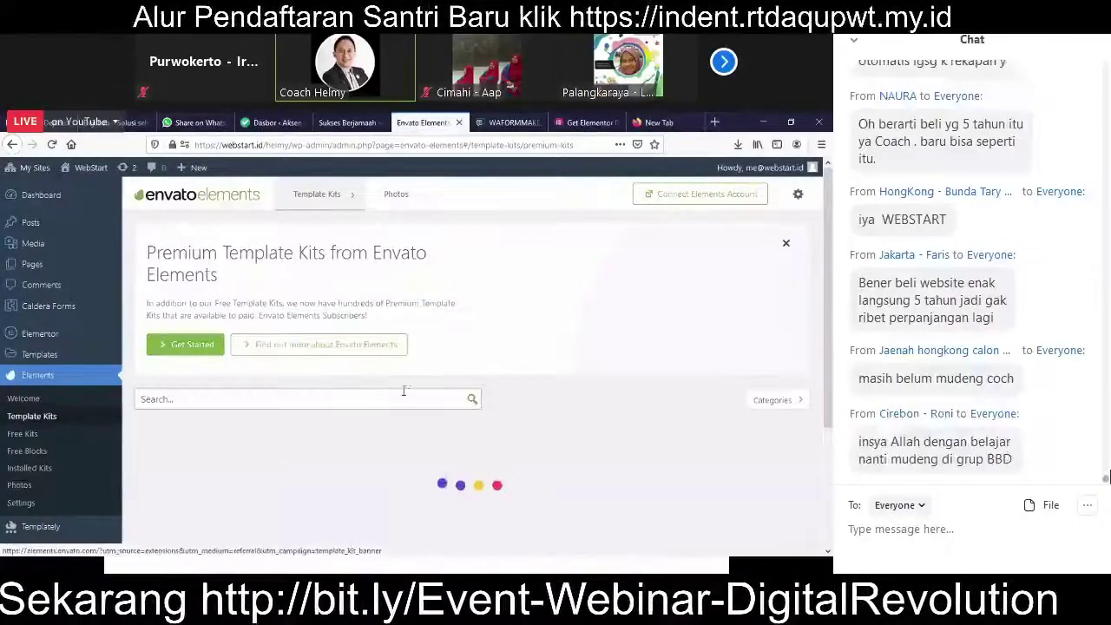
scroll(442, 373, down, 3)
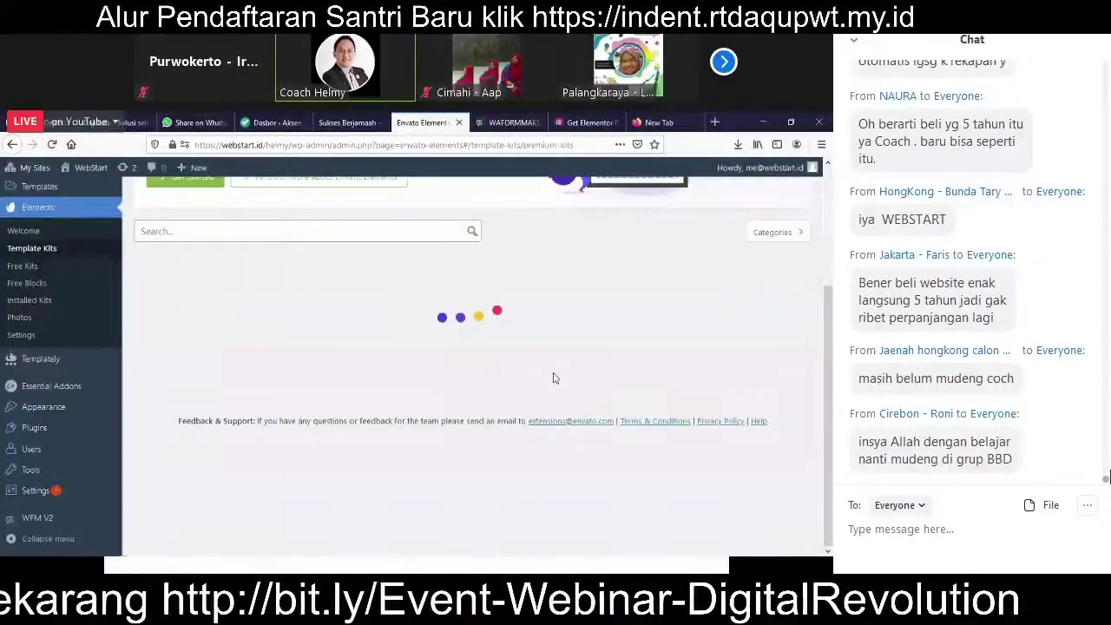
scroll(552, 382, up, 1)
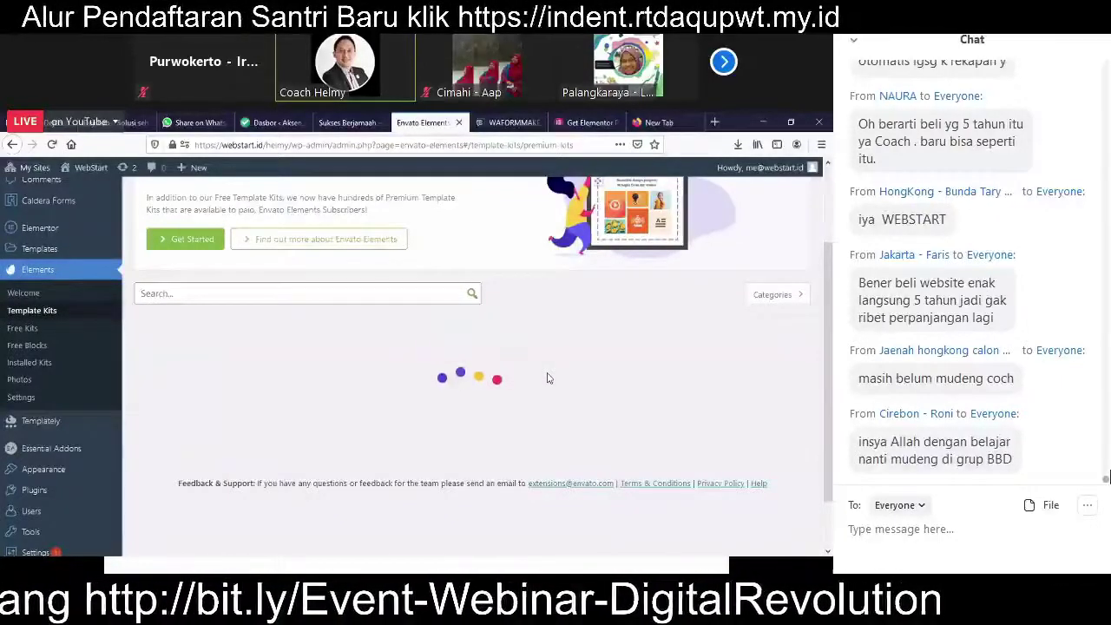
scroll(546, 380, up, 1)
scroll(42, 455, down, 2)
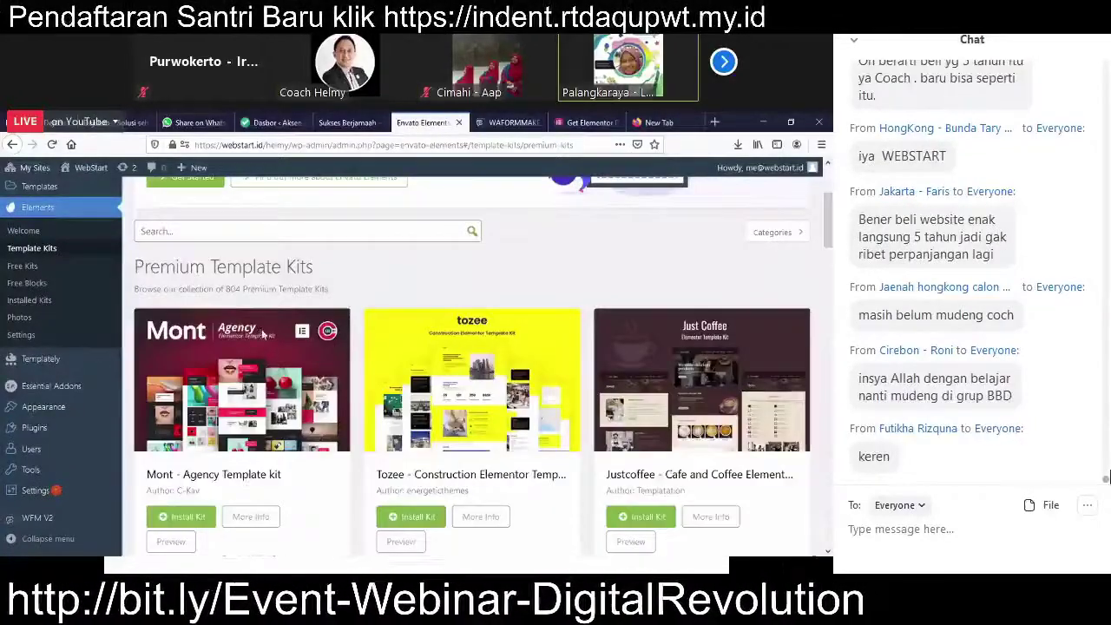
scroll(263, 334, down, 2)
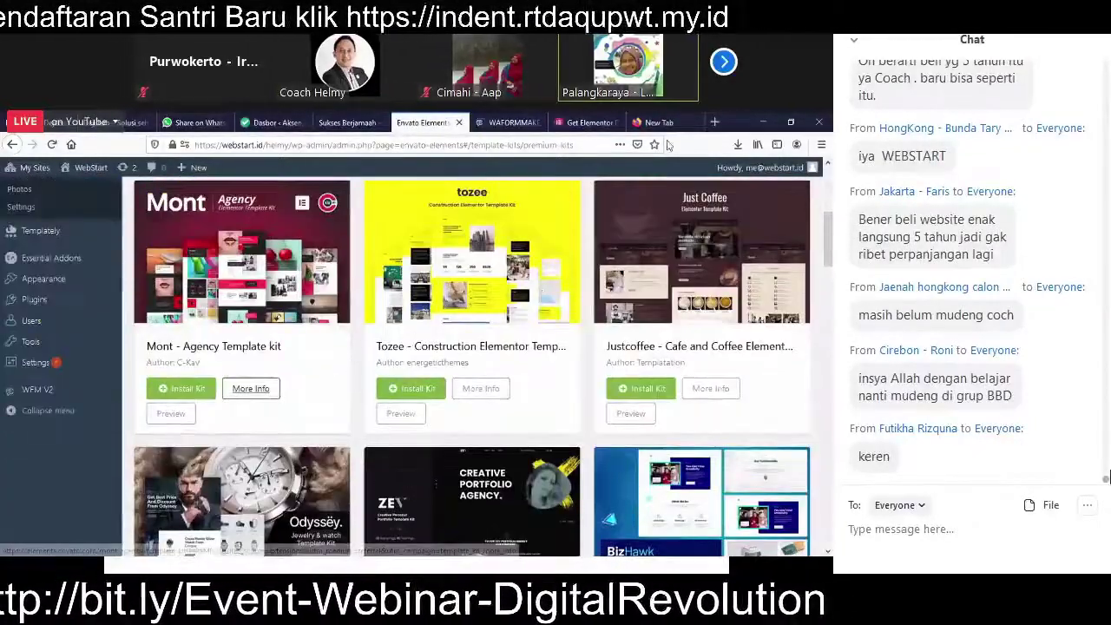
scroll(670, 209, up, 5)
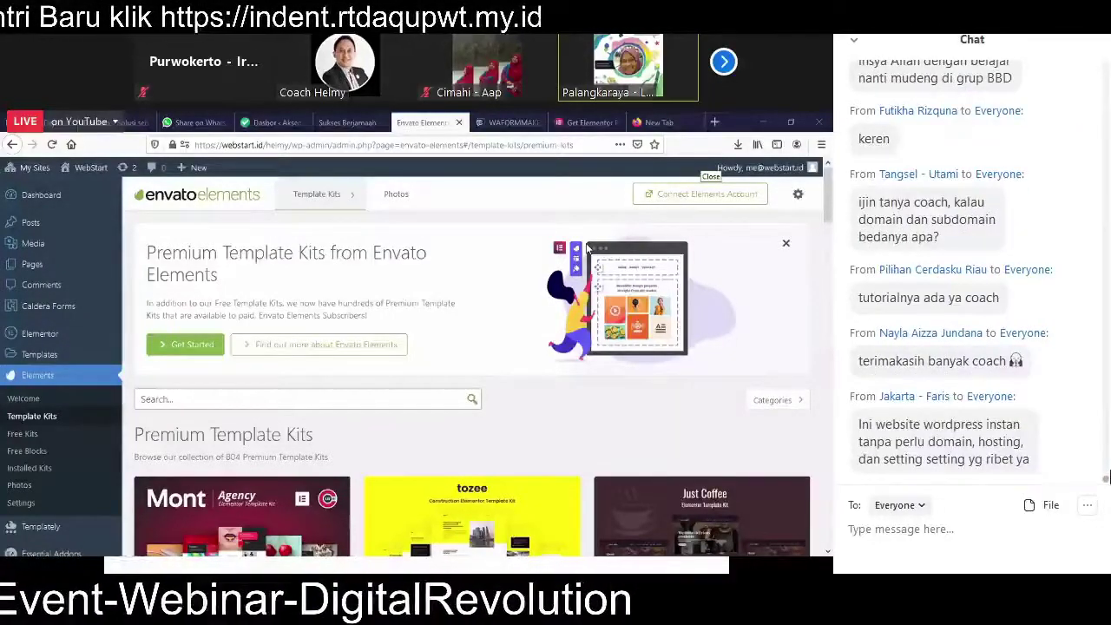
Step: Switch between the WAFORMMAKER demos, member dashboard and Envato Elements tabs
click(500, 124)
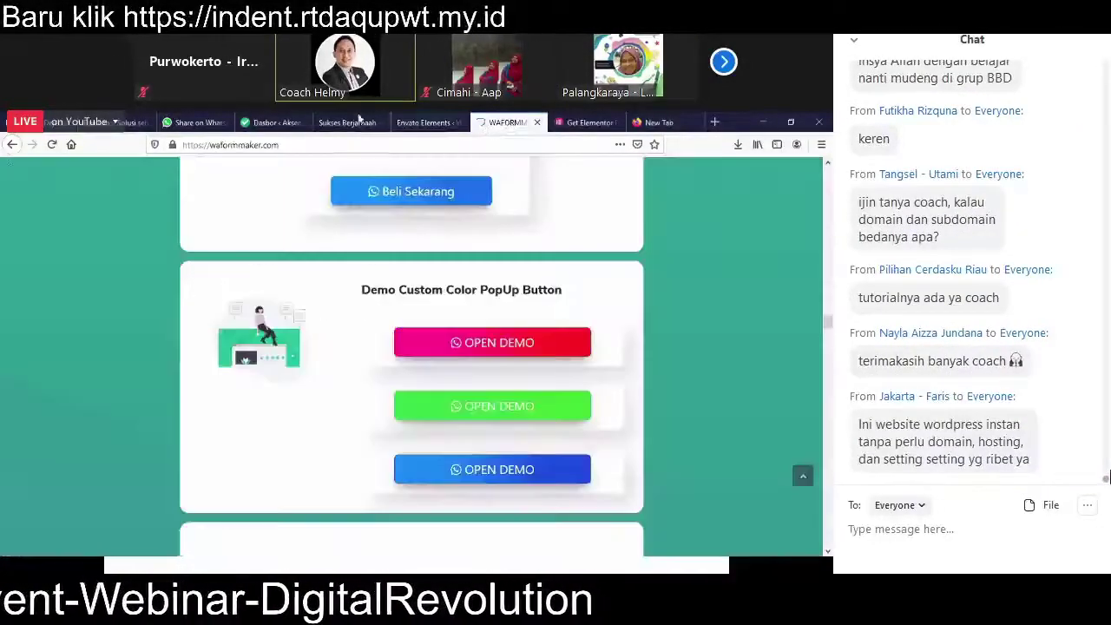
click(259, 122)
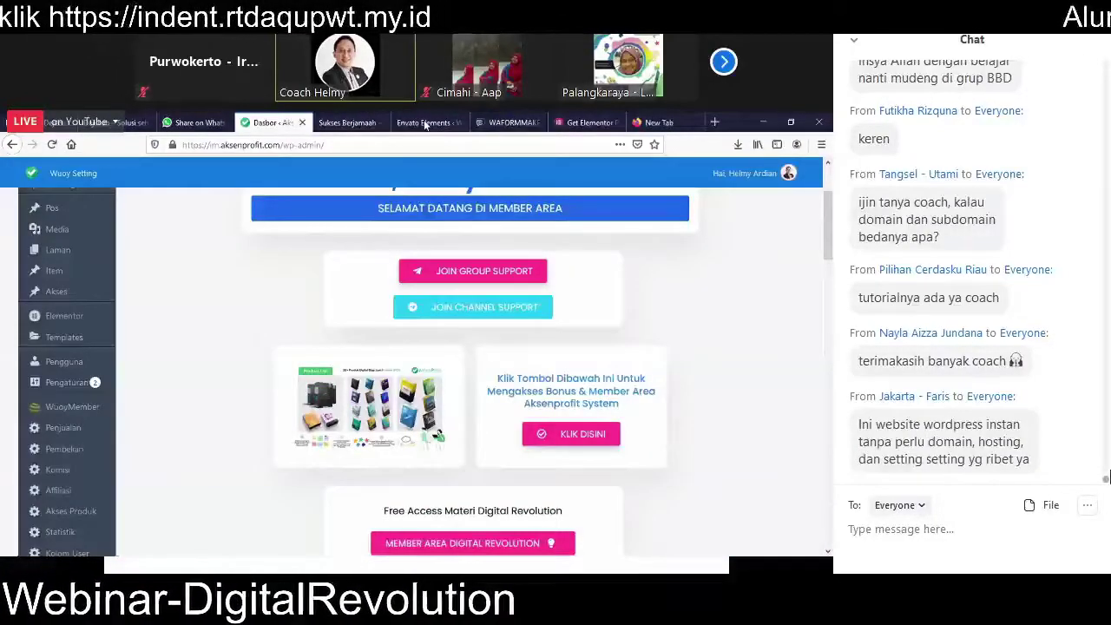
click(508, 123)
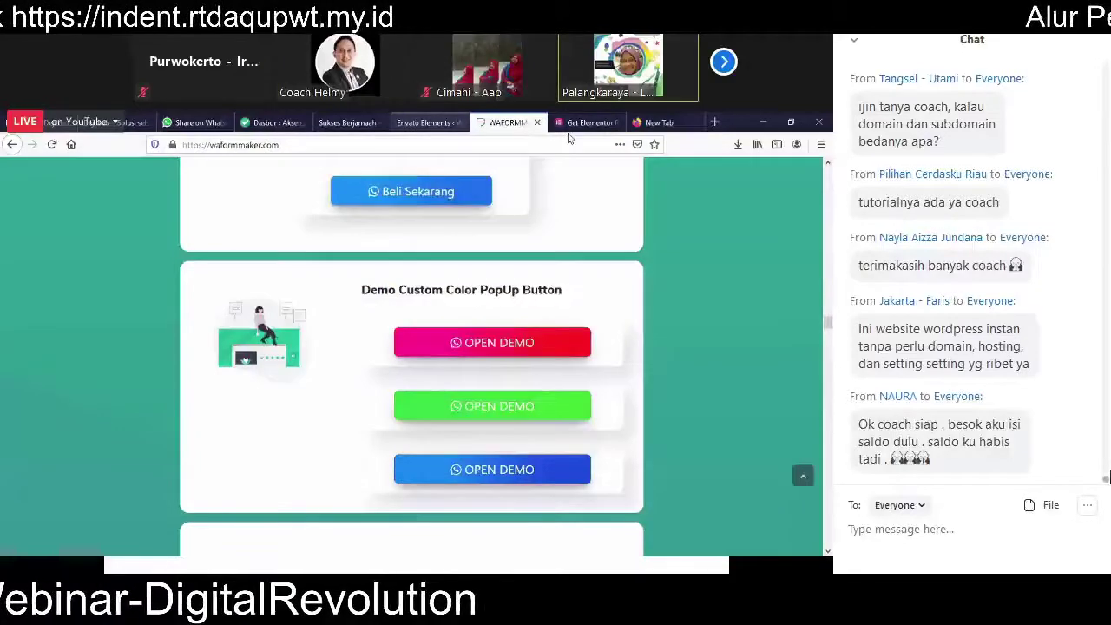
key(ctrl+shift+Tab)
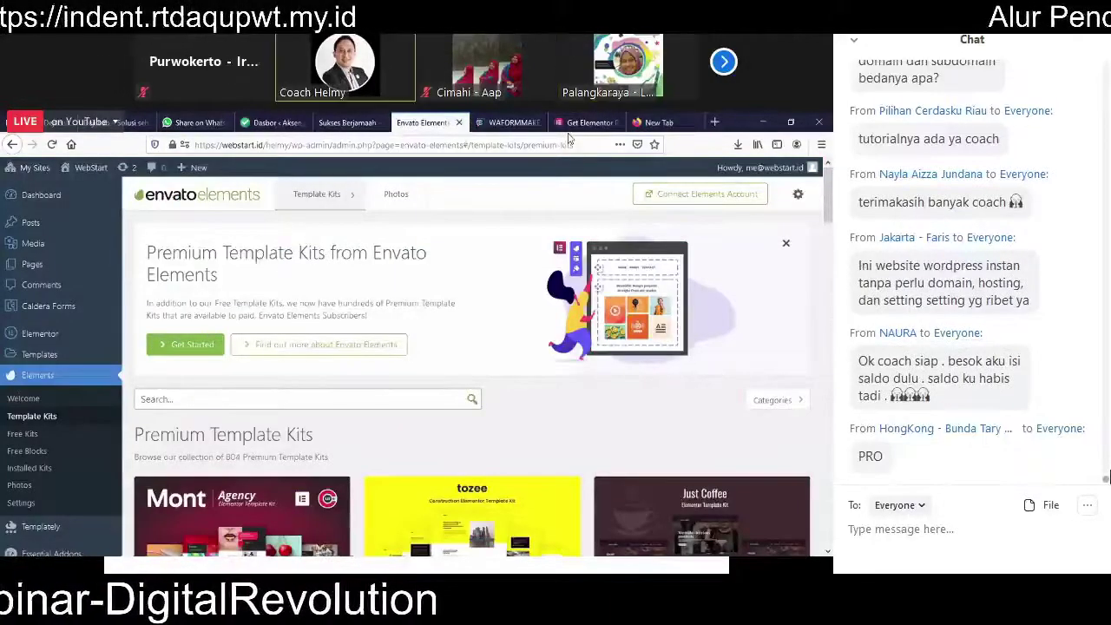
Step: Load webstart.id in a new browser tab
click(660, 123)
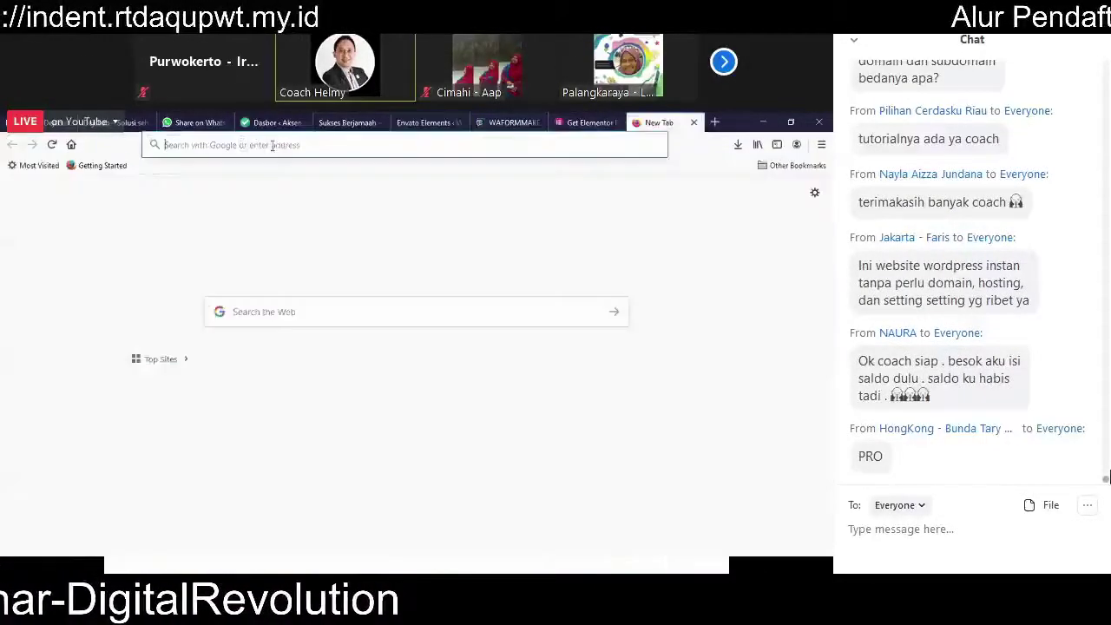
text(webstart.id/)
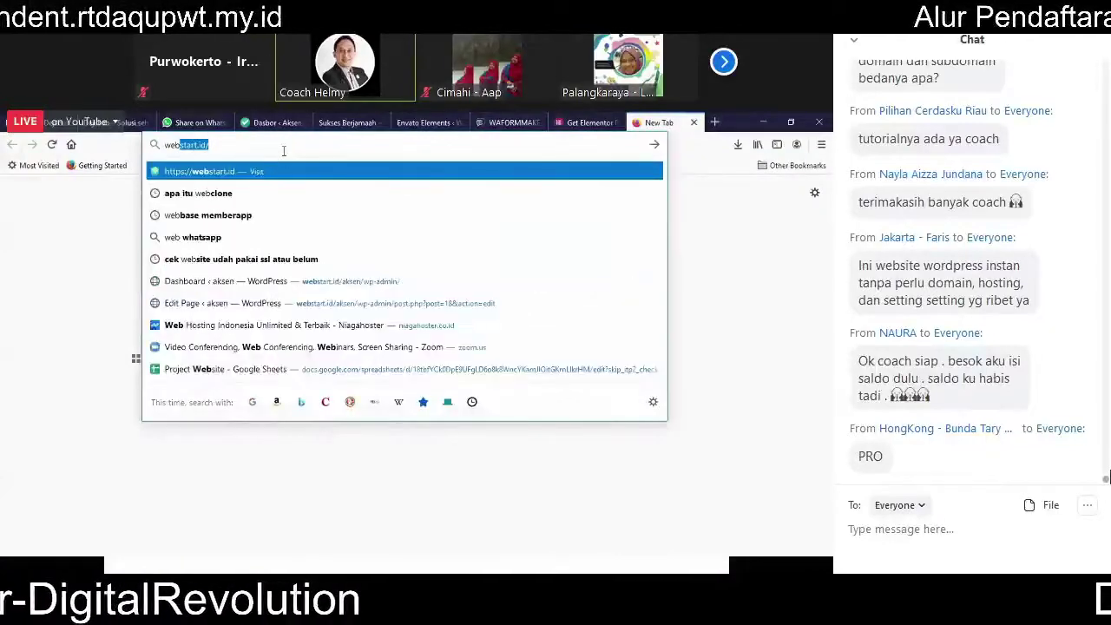
key(Return)
click(283, 148)
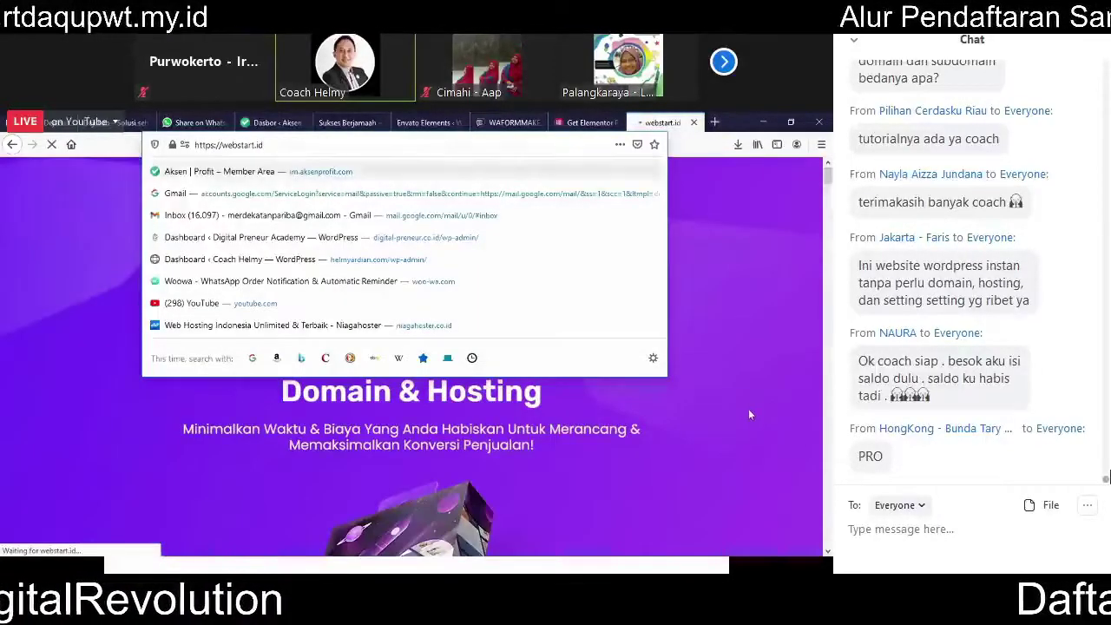
click(749, 410)
Step: Scroll to the pricing section and highlight the Rp 345.000 Paket Pro price
scroll(813, 346, down, 10)
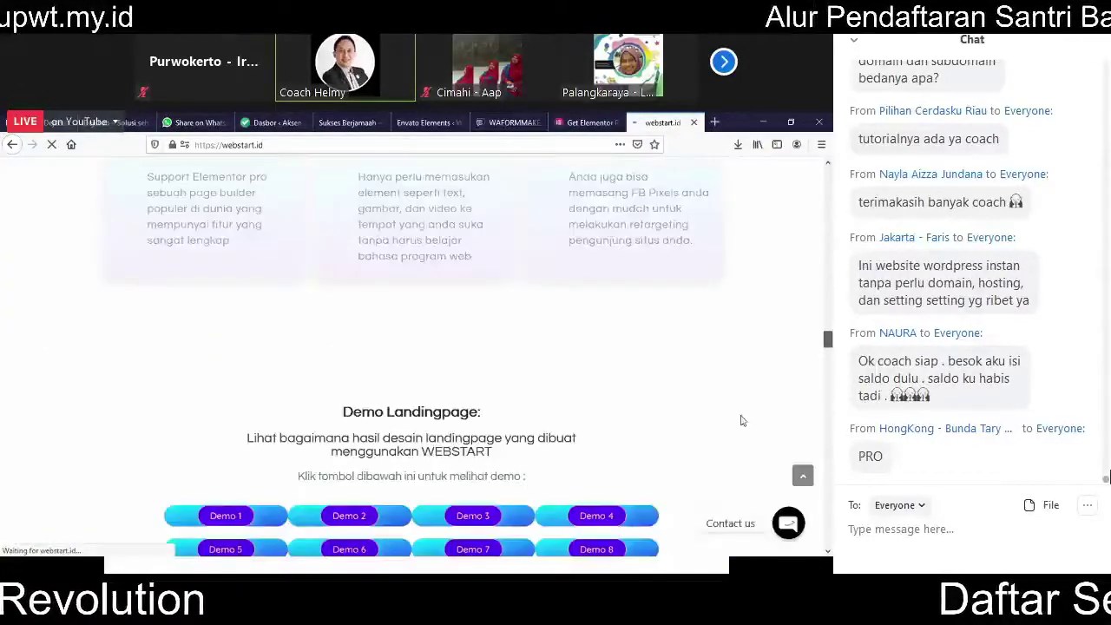
scroll(273, 273, down, 10)
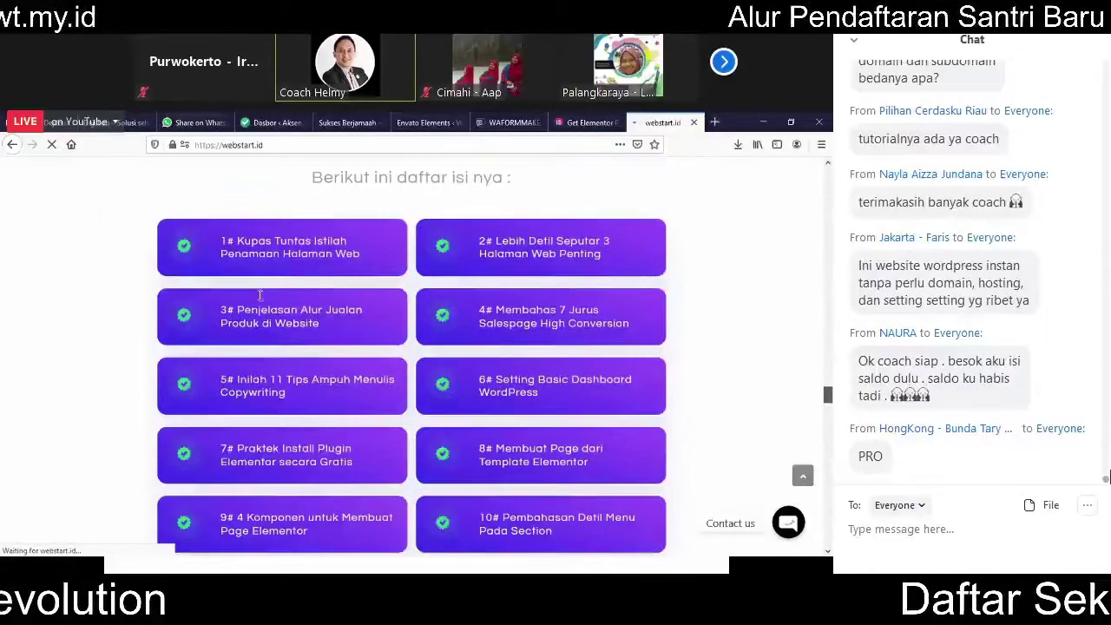
scroll(259, 295, down, 10)
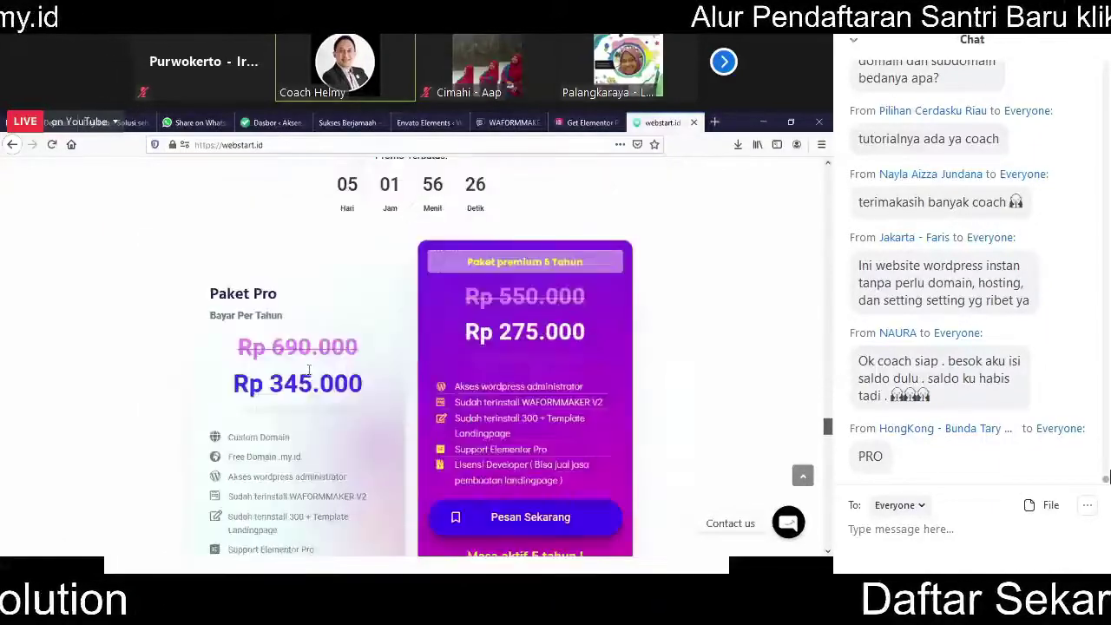
scroll(308, 371, down, 2)
scroll(239, 355, up, 2)
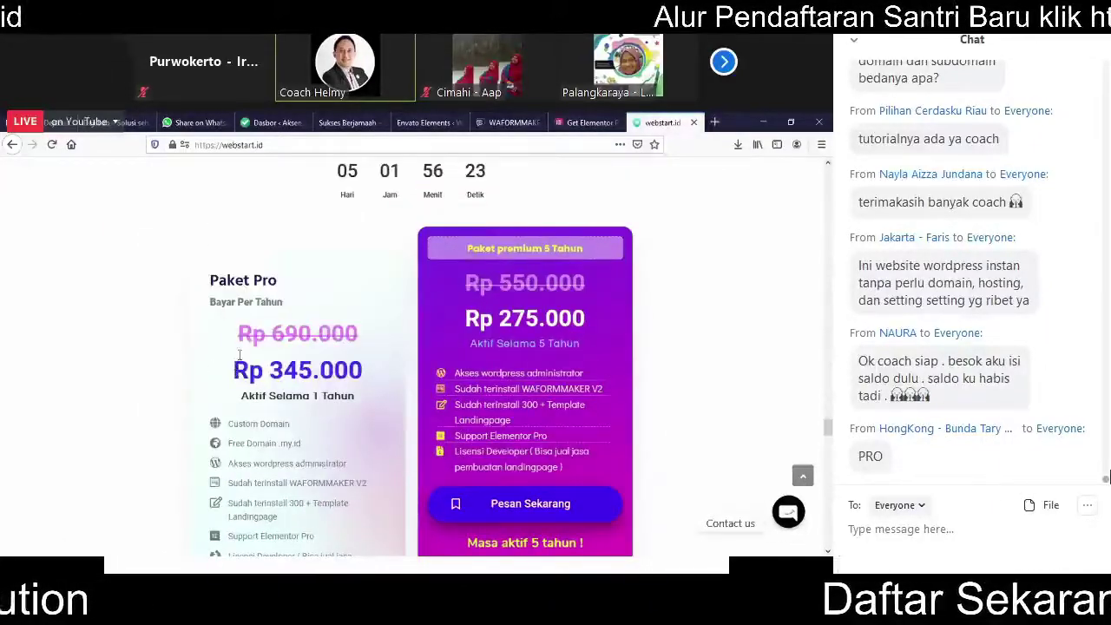
drag(363, 371, 233, 371)
click(224, 145)
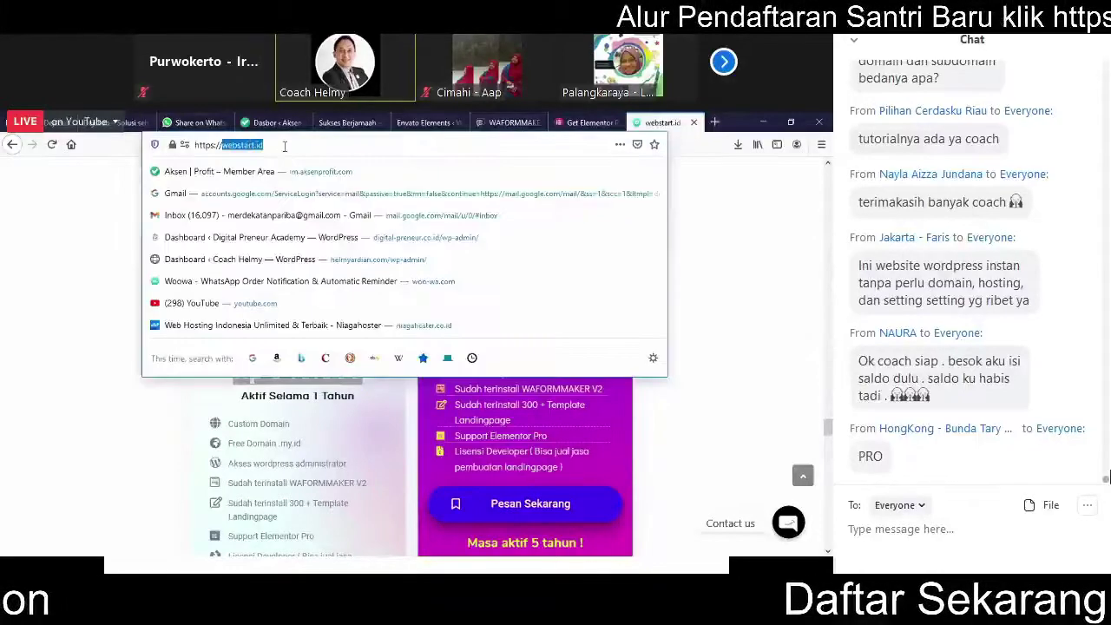
key(End)
click(617, 416)
scroll(583, 396, up, 2)
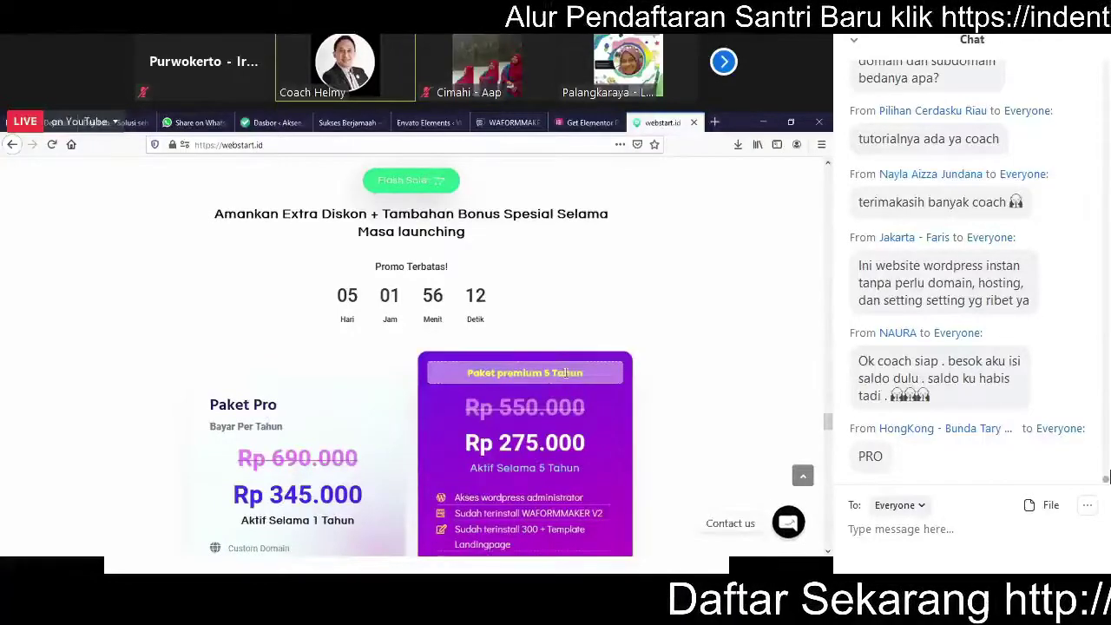
scroll(506, 358, down, 2)
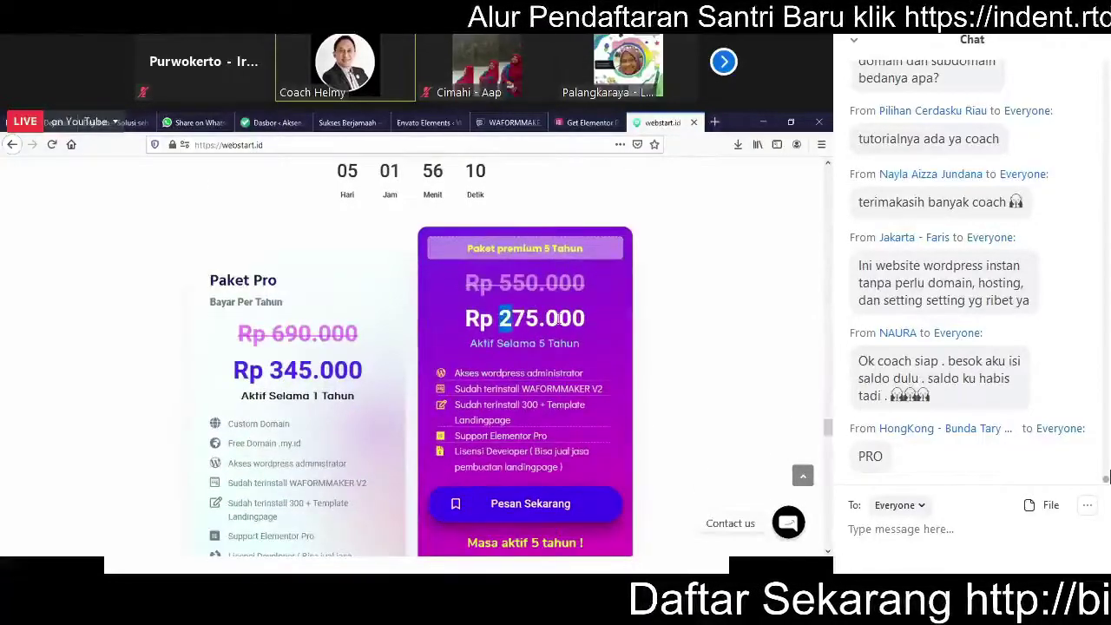
drag(559, 318, 583, 319)
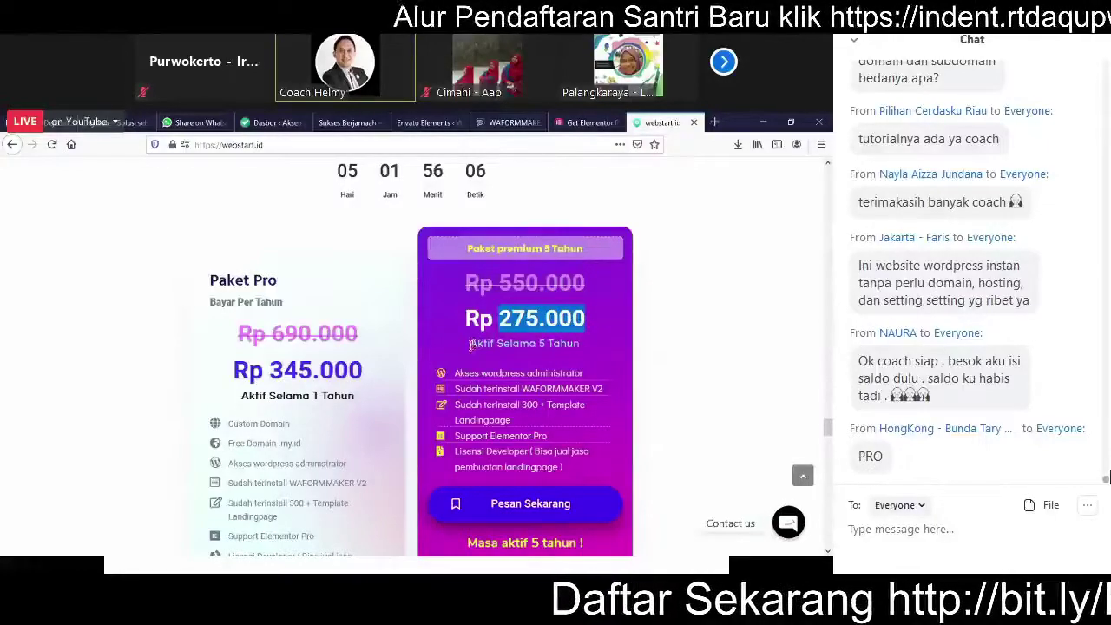
drag(469, 344, 587, 347)
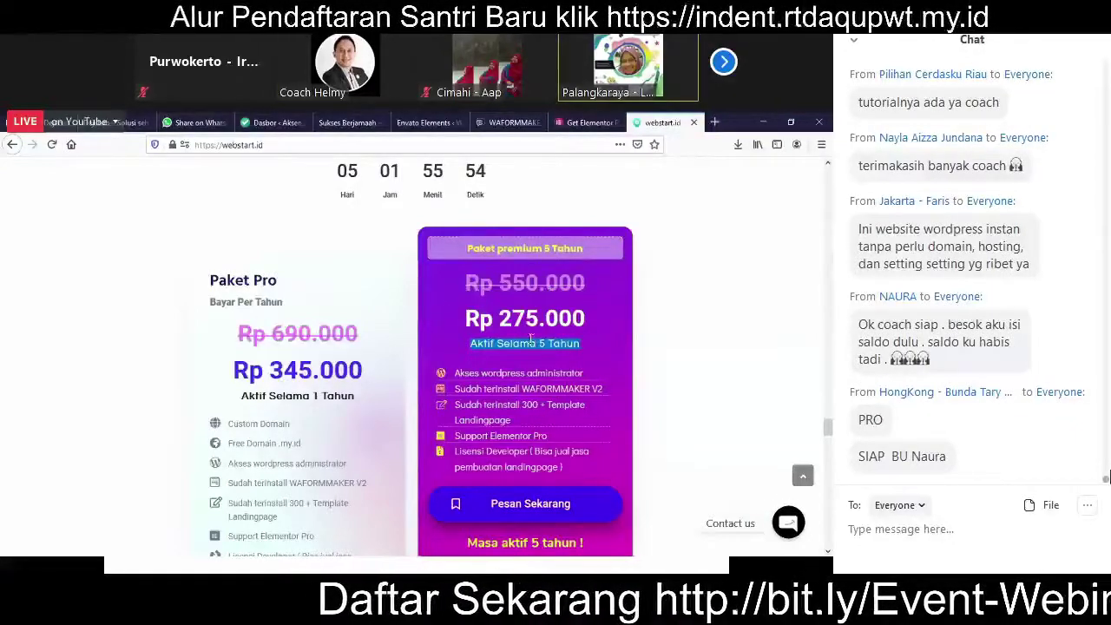
scroll(490, 379, up, 3)
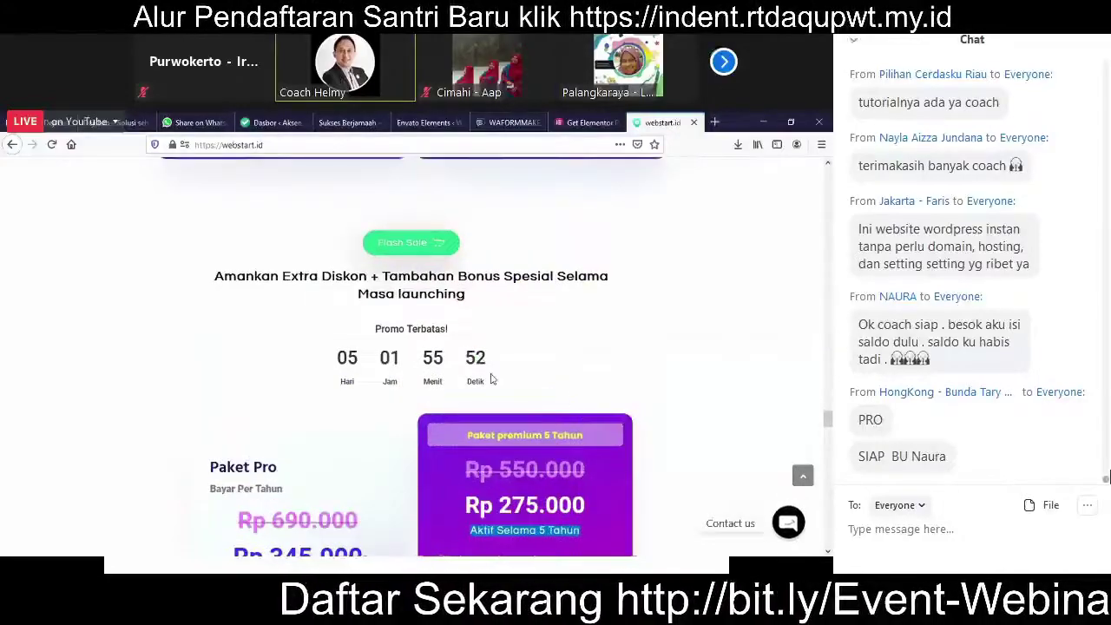
scroll(414, 344, down, 3)
drag(362, 360, 233, 363)
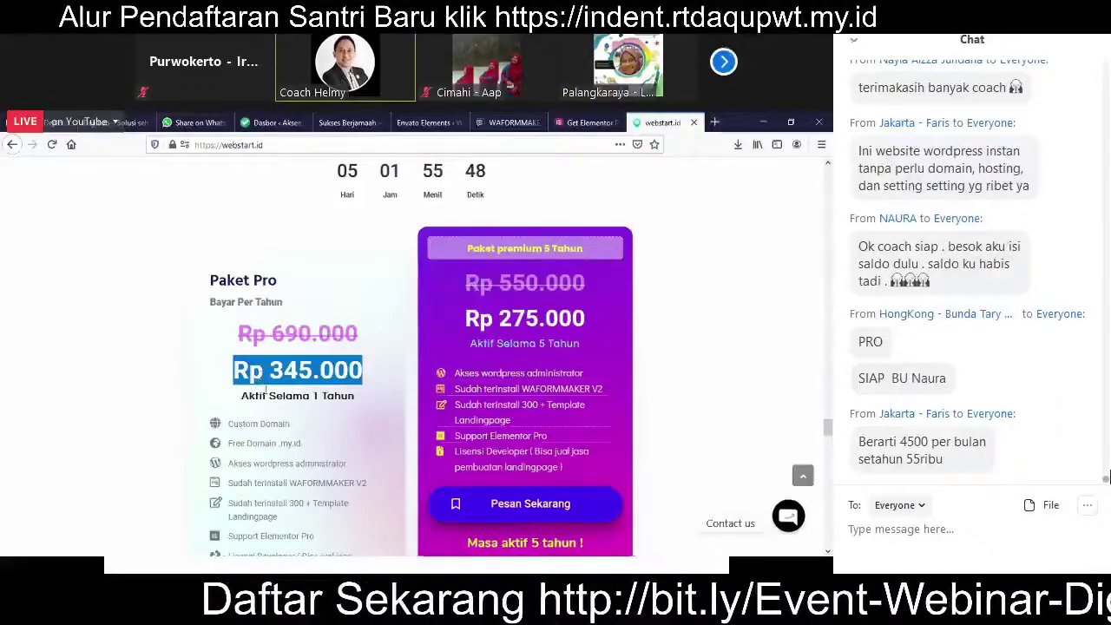
click(288, 427)
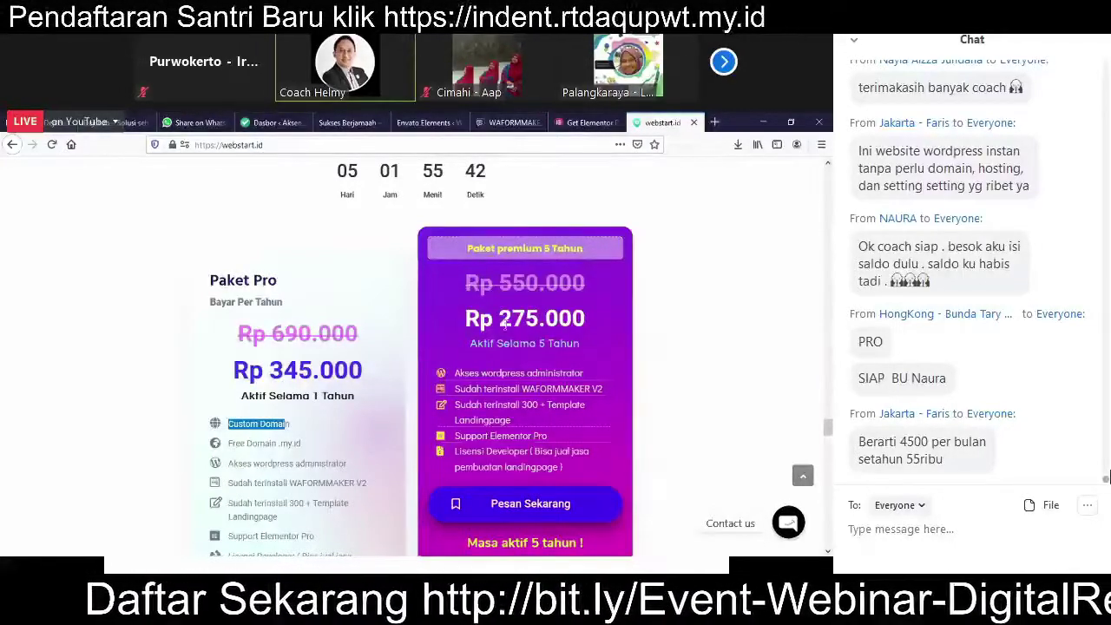
scroll(532, 411, down, 1)
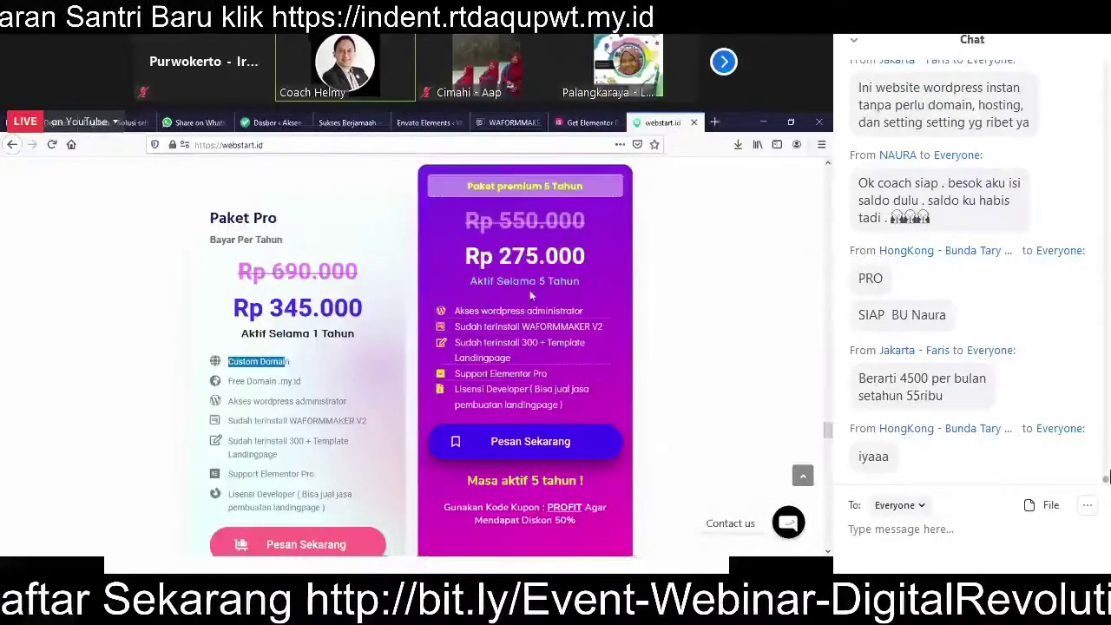
scroll(594, 440, down, 2)
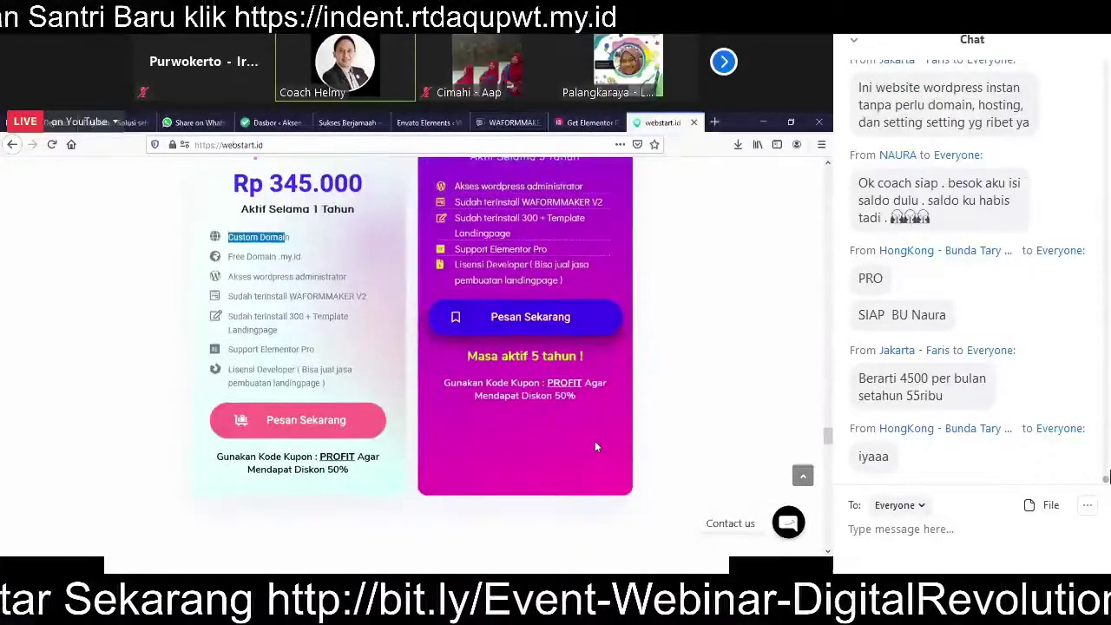
scroll(595, 445, up, 4)
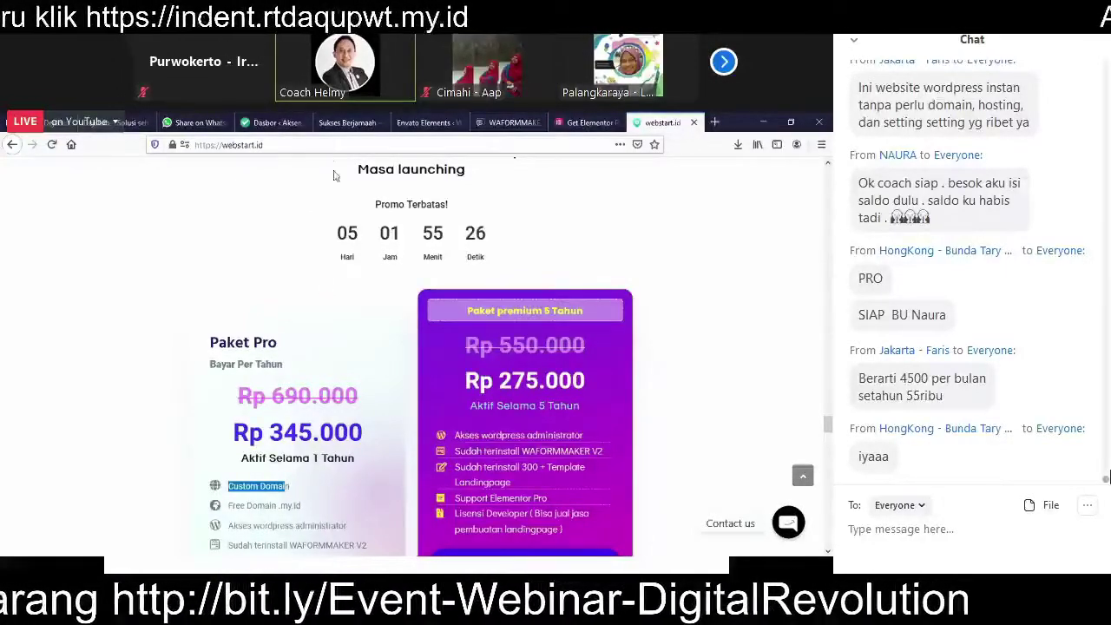
scroll(332, 295, down, 1)
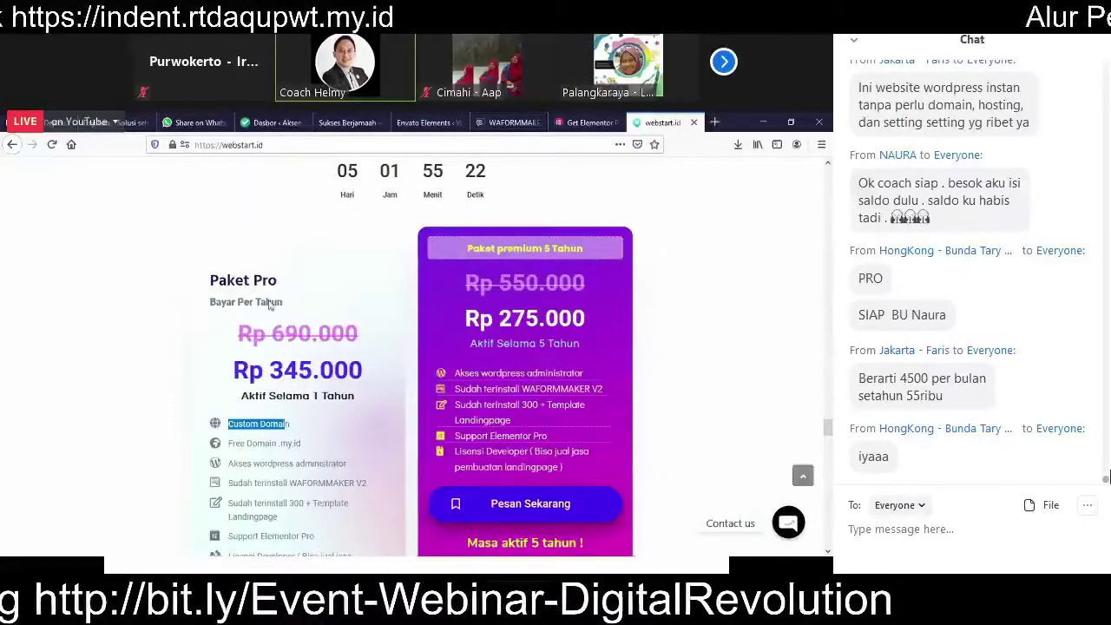
scroll(296, 347, down, 1)
scroll(296, 349, down, 1)
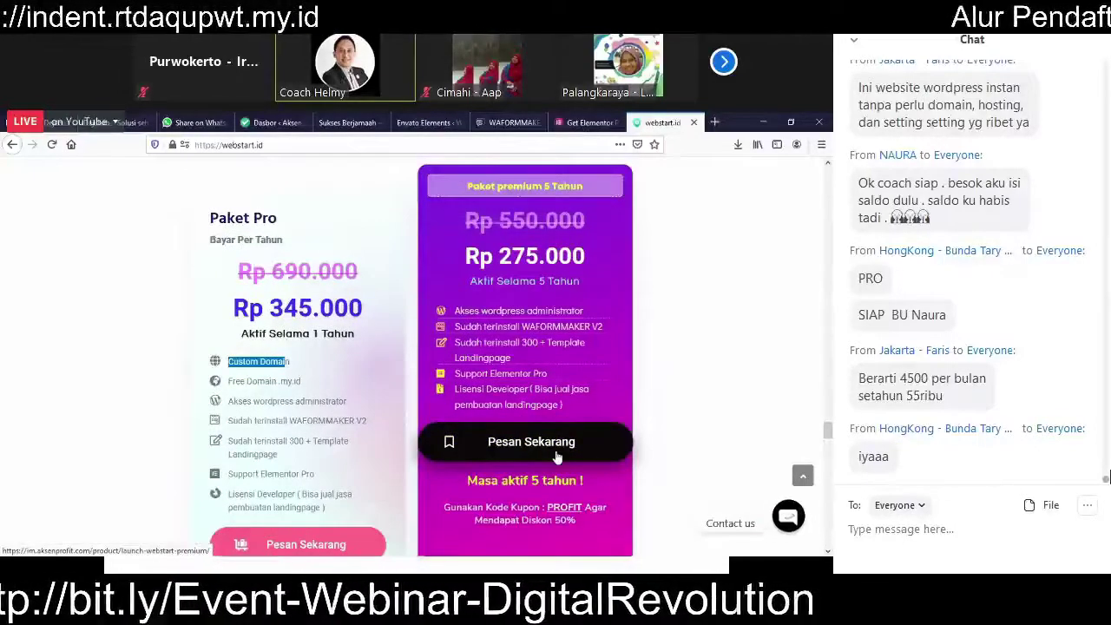
scroll(537, 445, down, 2)
click(576, 448)
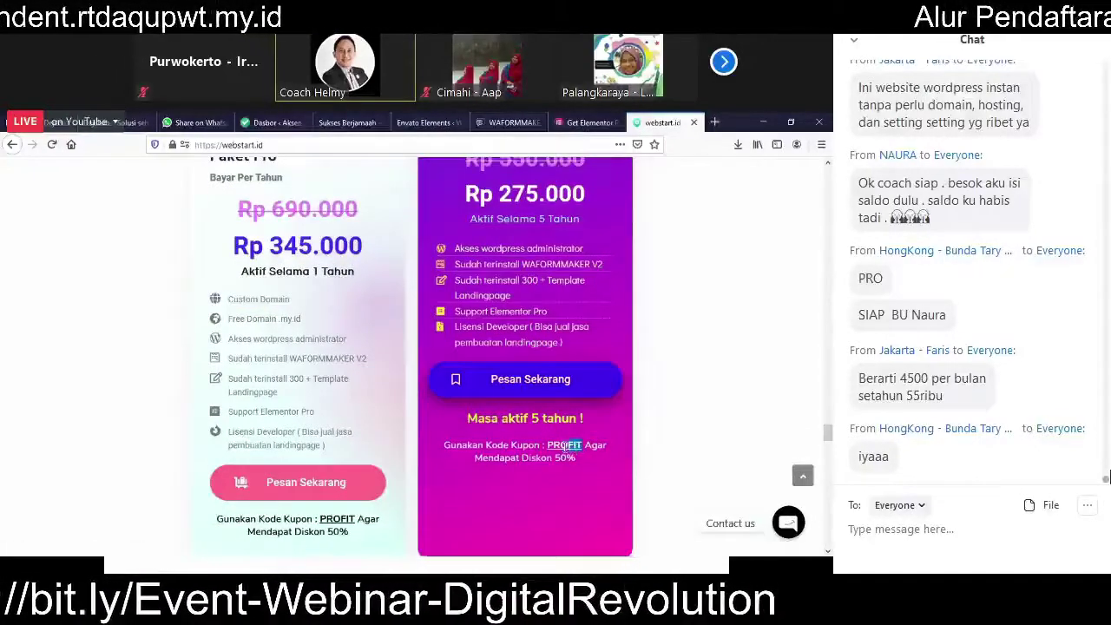
scroll(582, 406, up, 5)
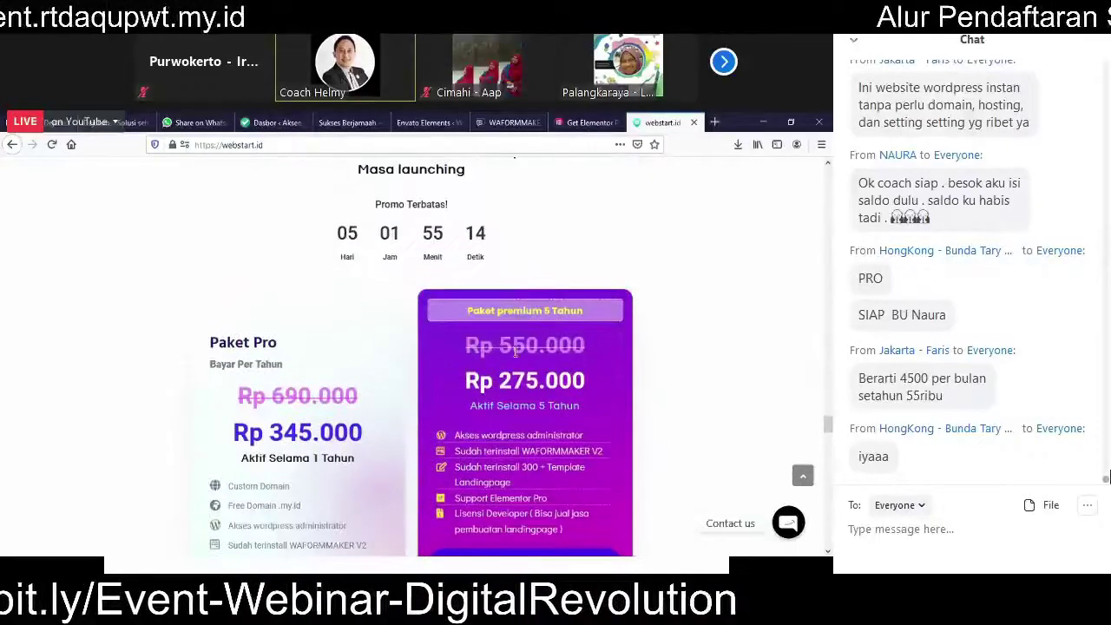
drag(489, 346, 493, 382)
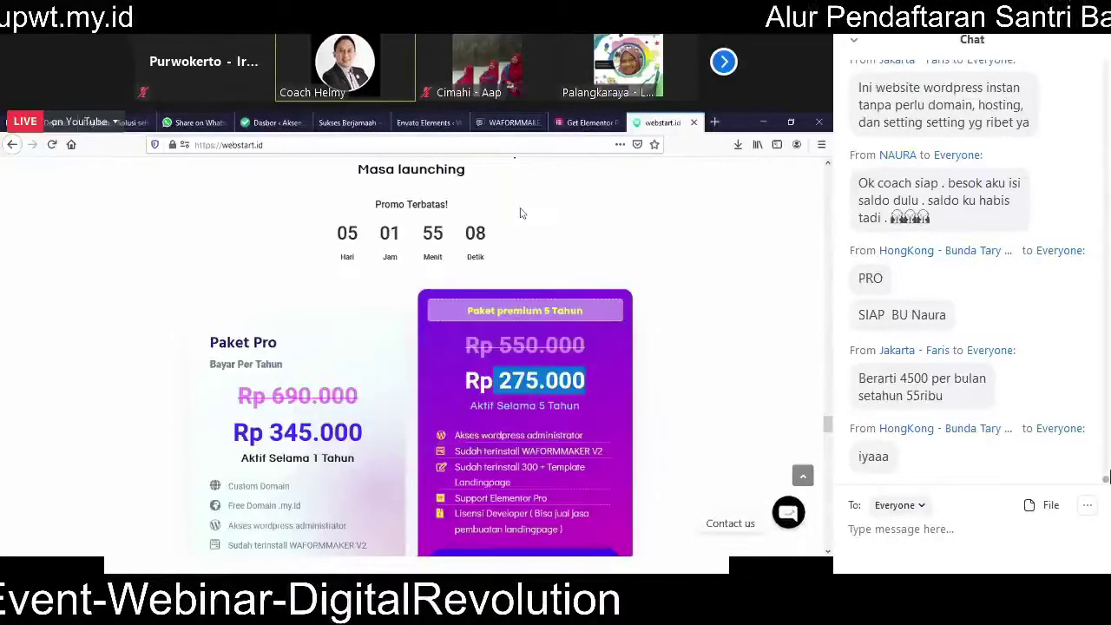
Step: Check the Dejilbab ebook form and WhatsApp share tabs, then switch to the Dasbor - Aksen tab
click(126, 122)
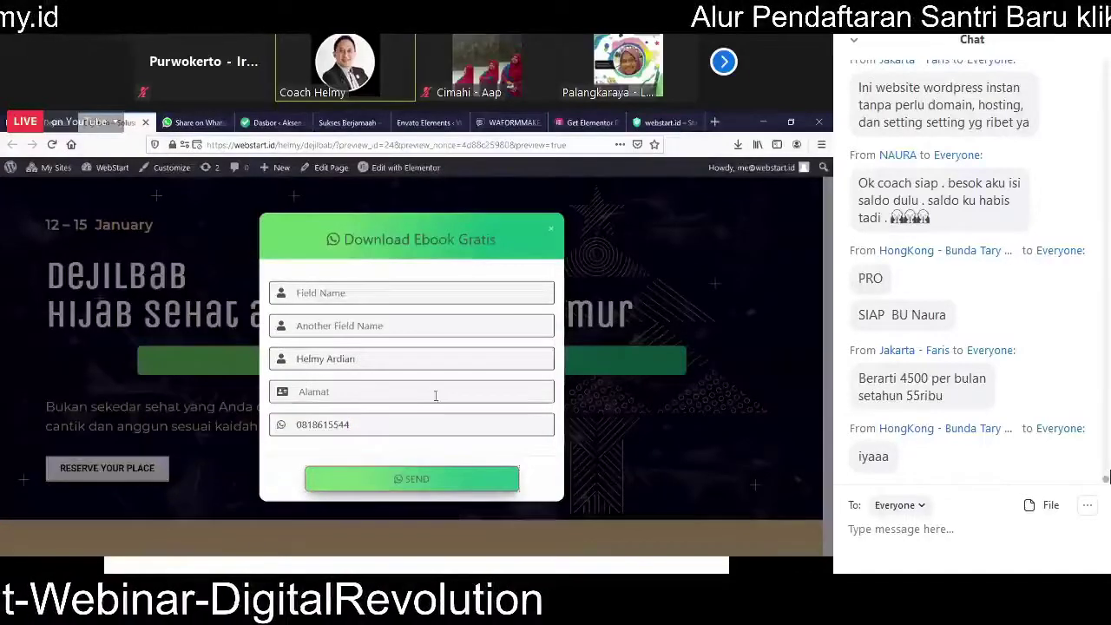
click(187, 125)
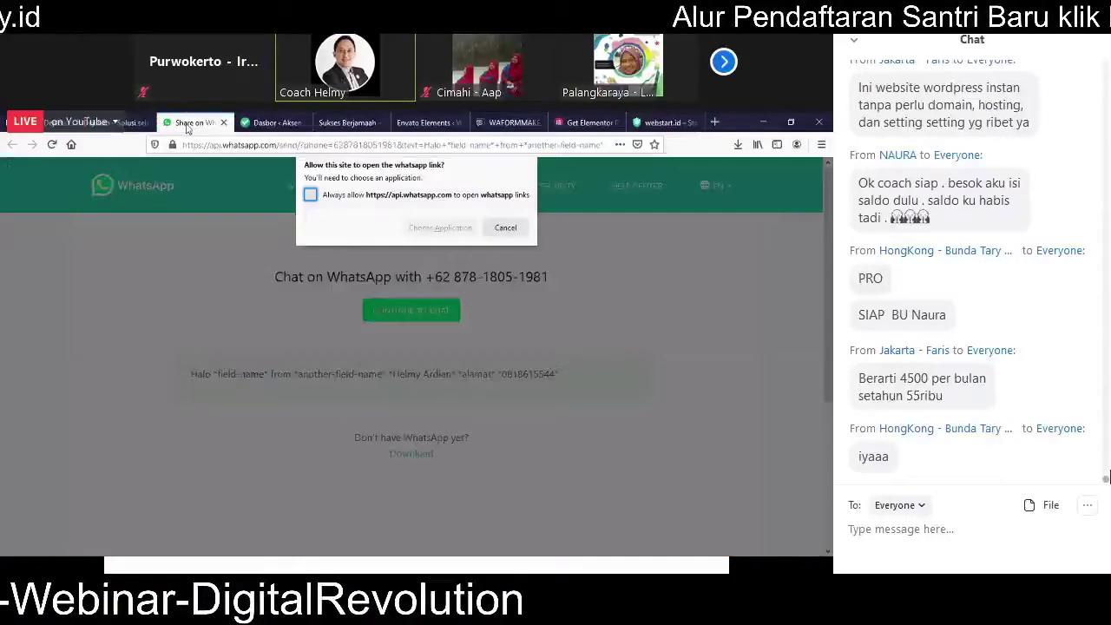
click(271, 123)
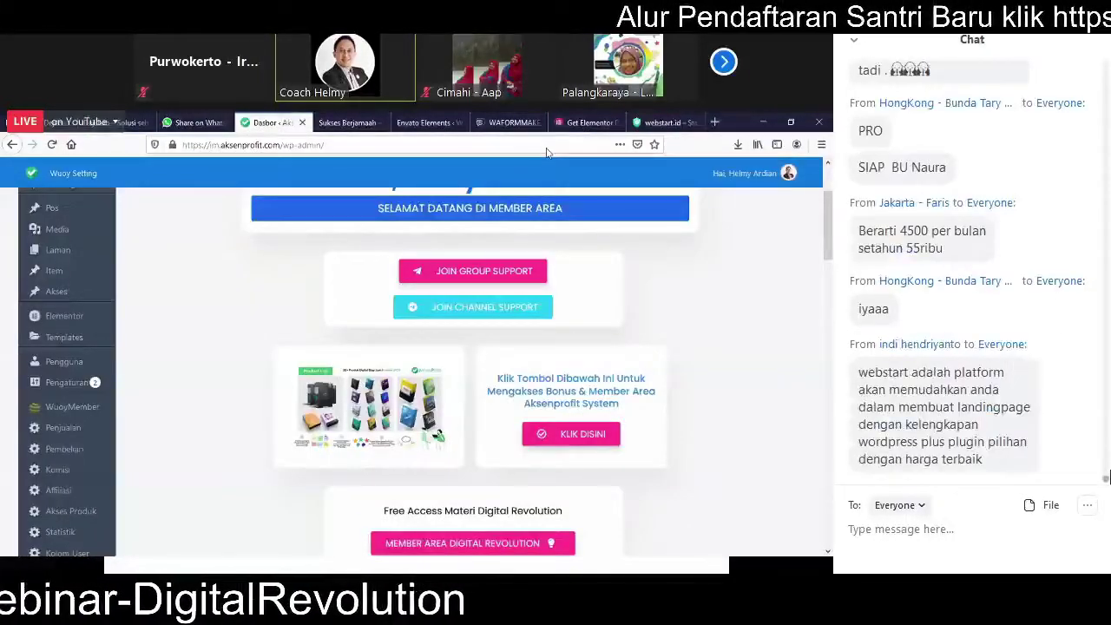